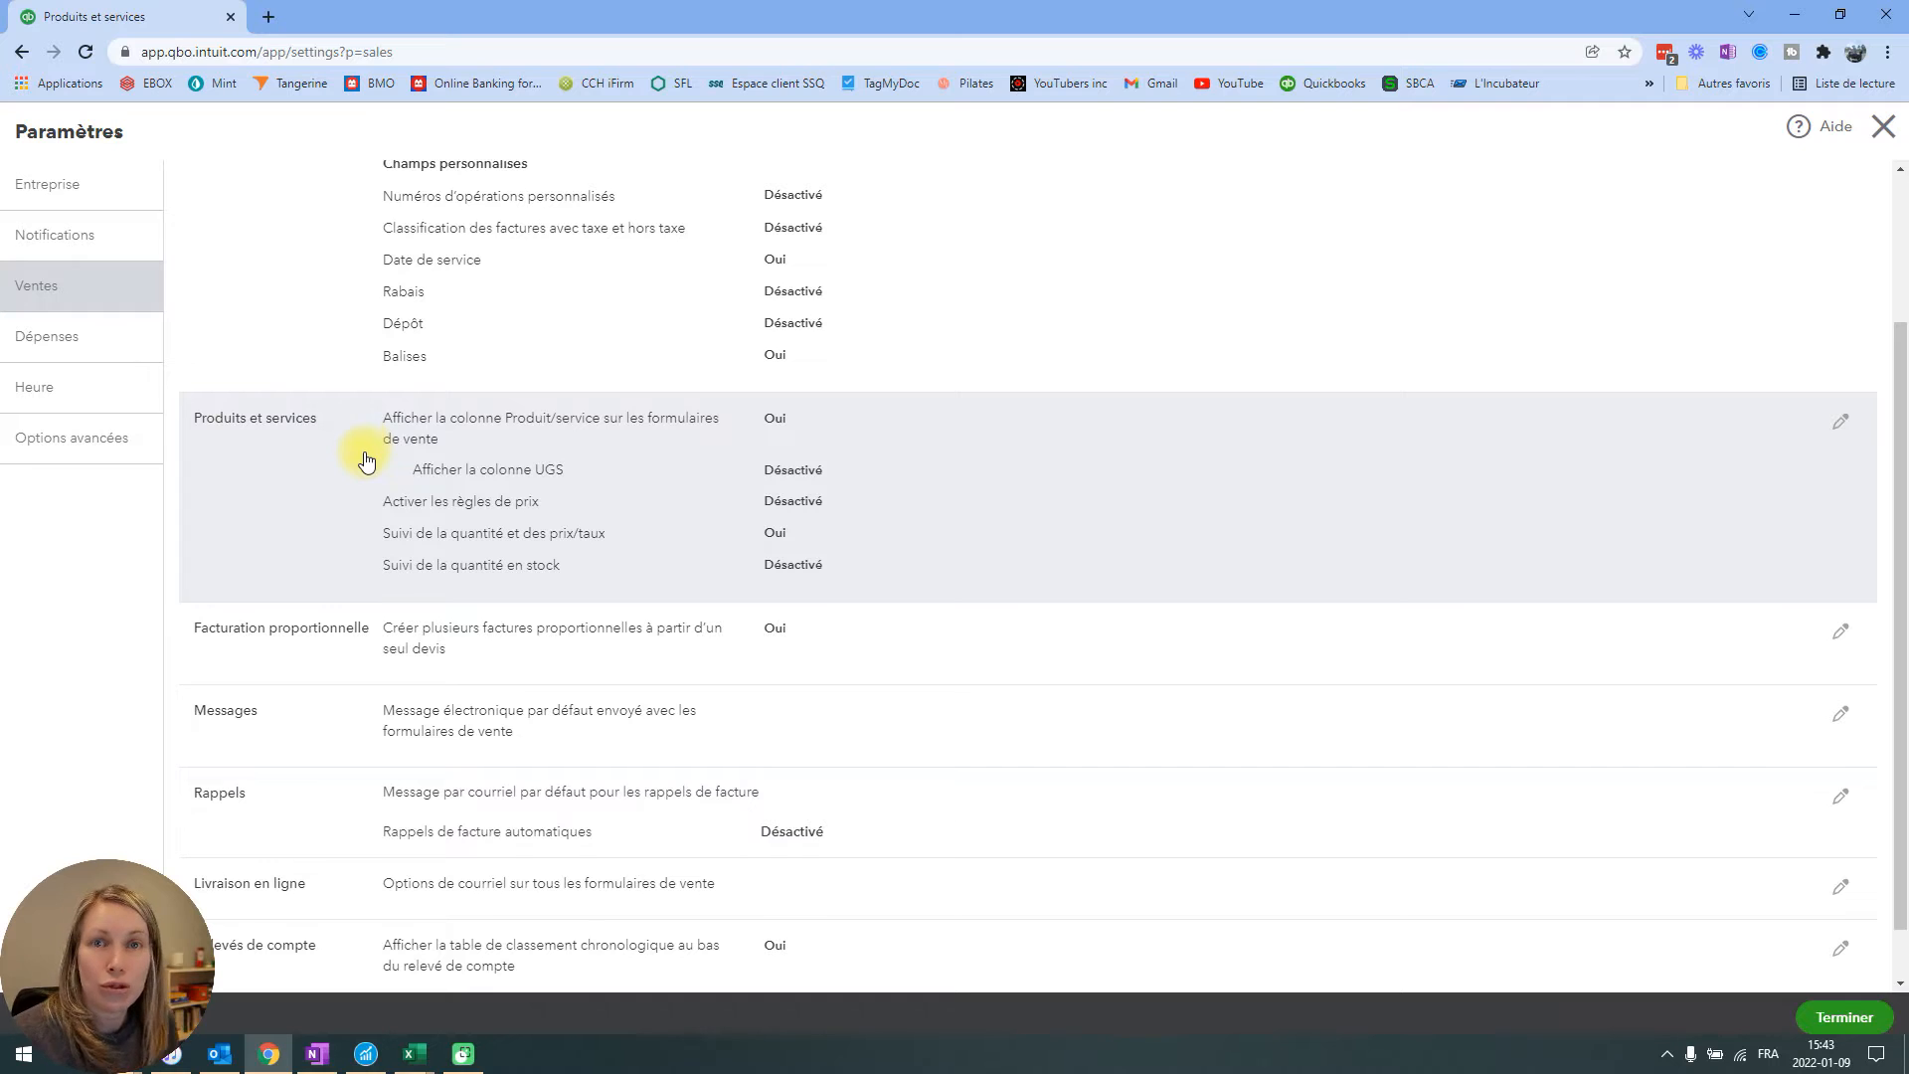
# Open the Produits et services sales settings for editing, read the help on Suivi de la quantité et des prix/taux, and save.
pyautogui.scroll(-1, 365, 459)
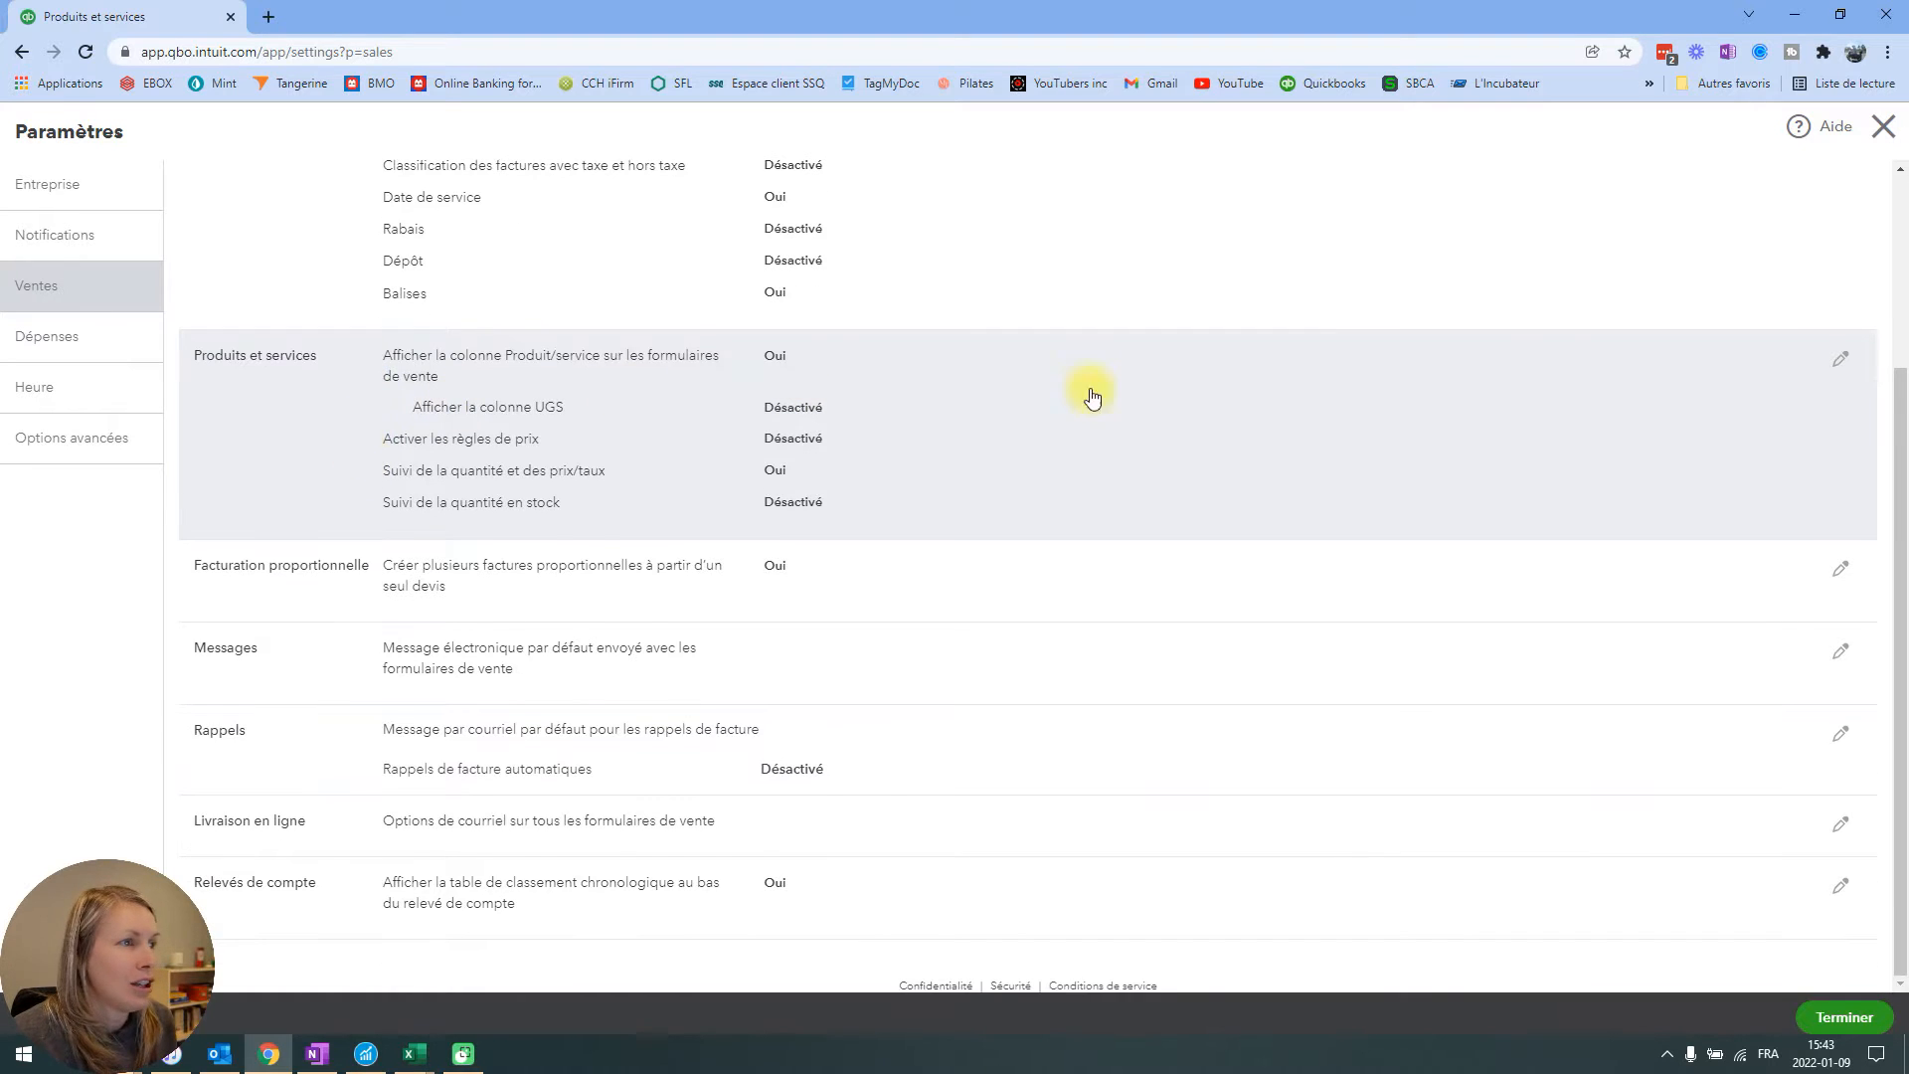
pyautogui.click(1841, 356)
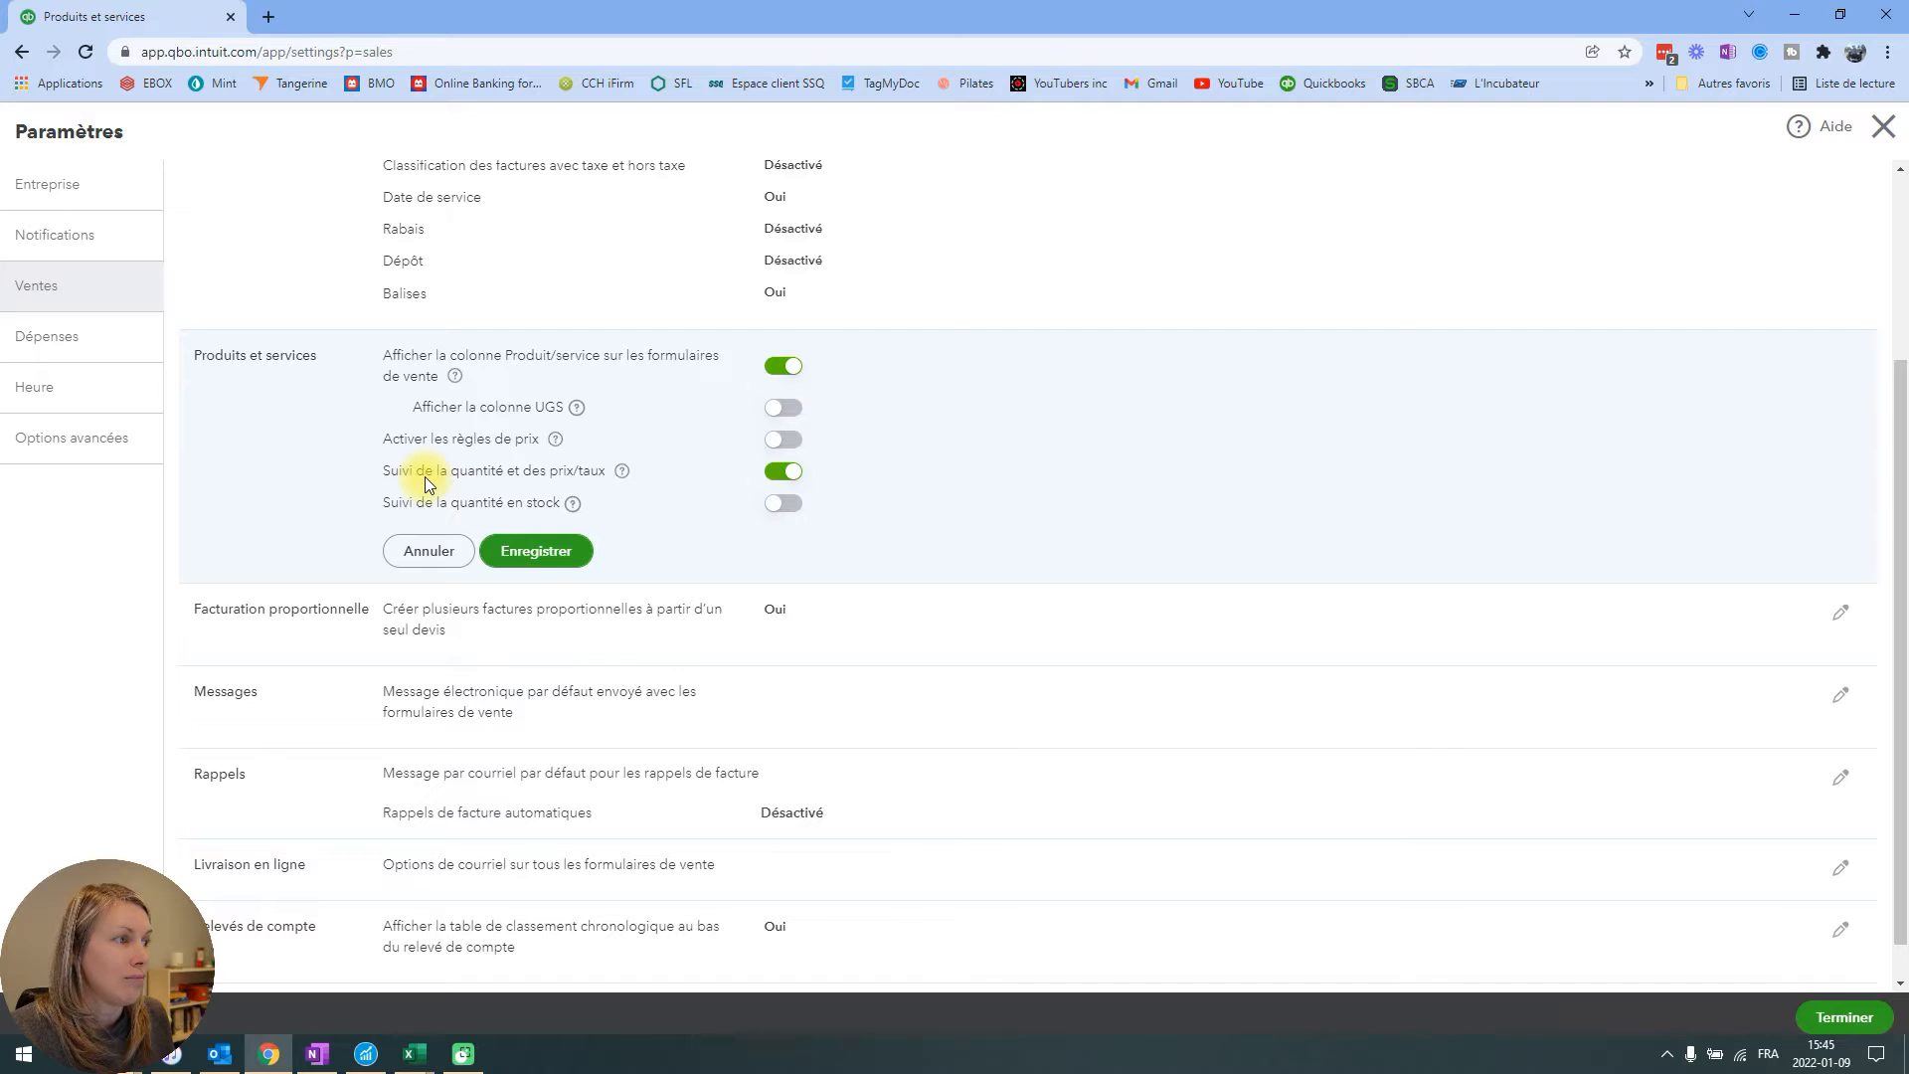
pyautogui.click(621, 470)
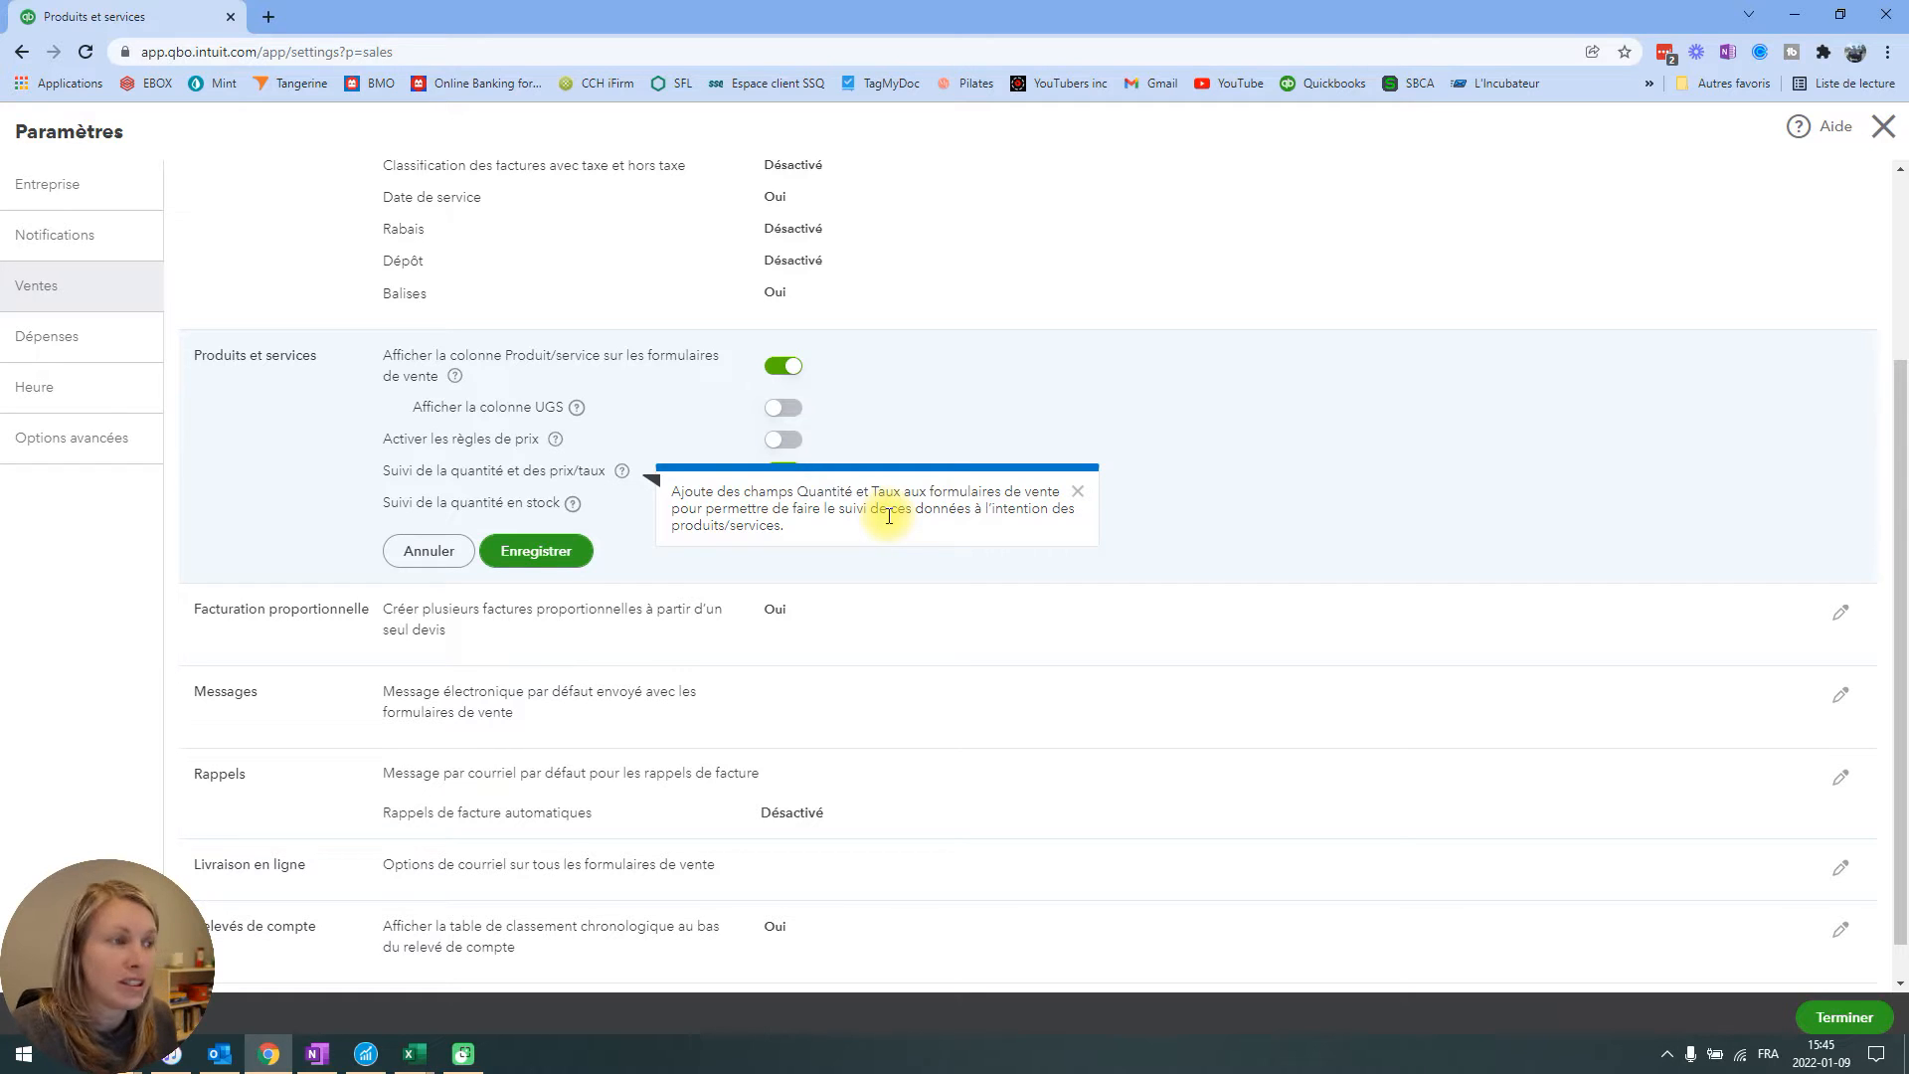
pyautogui.click(1077, 492)
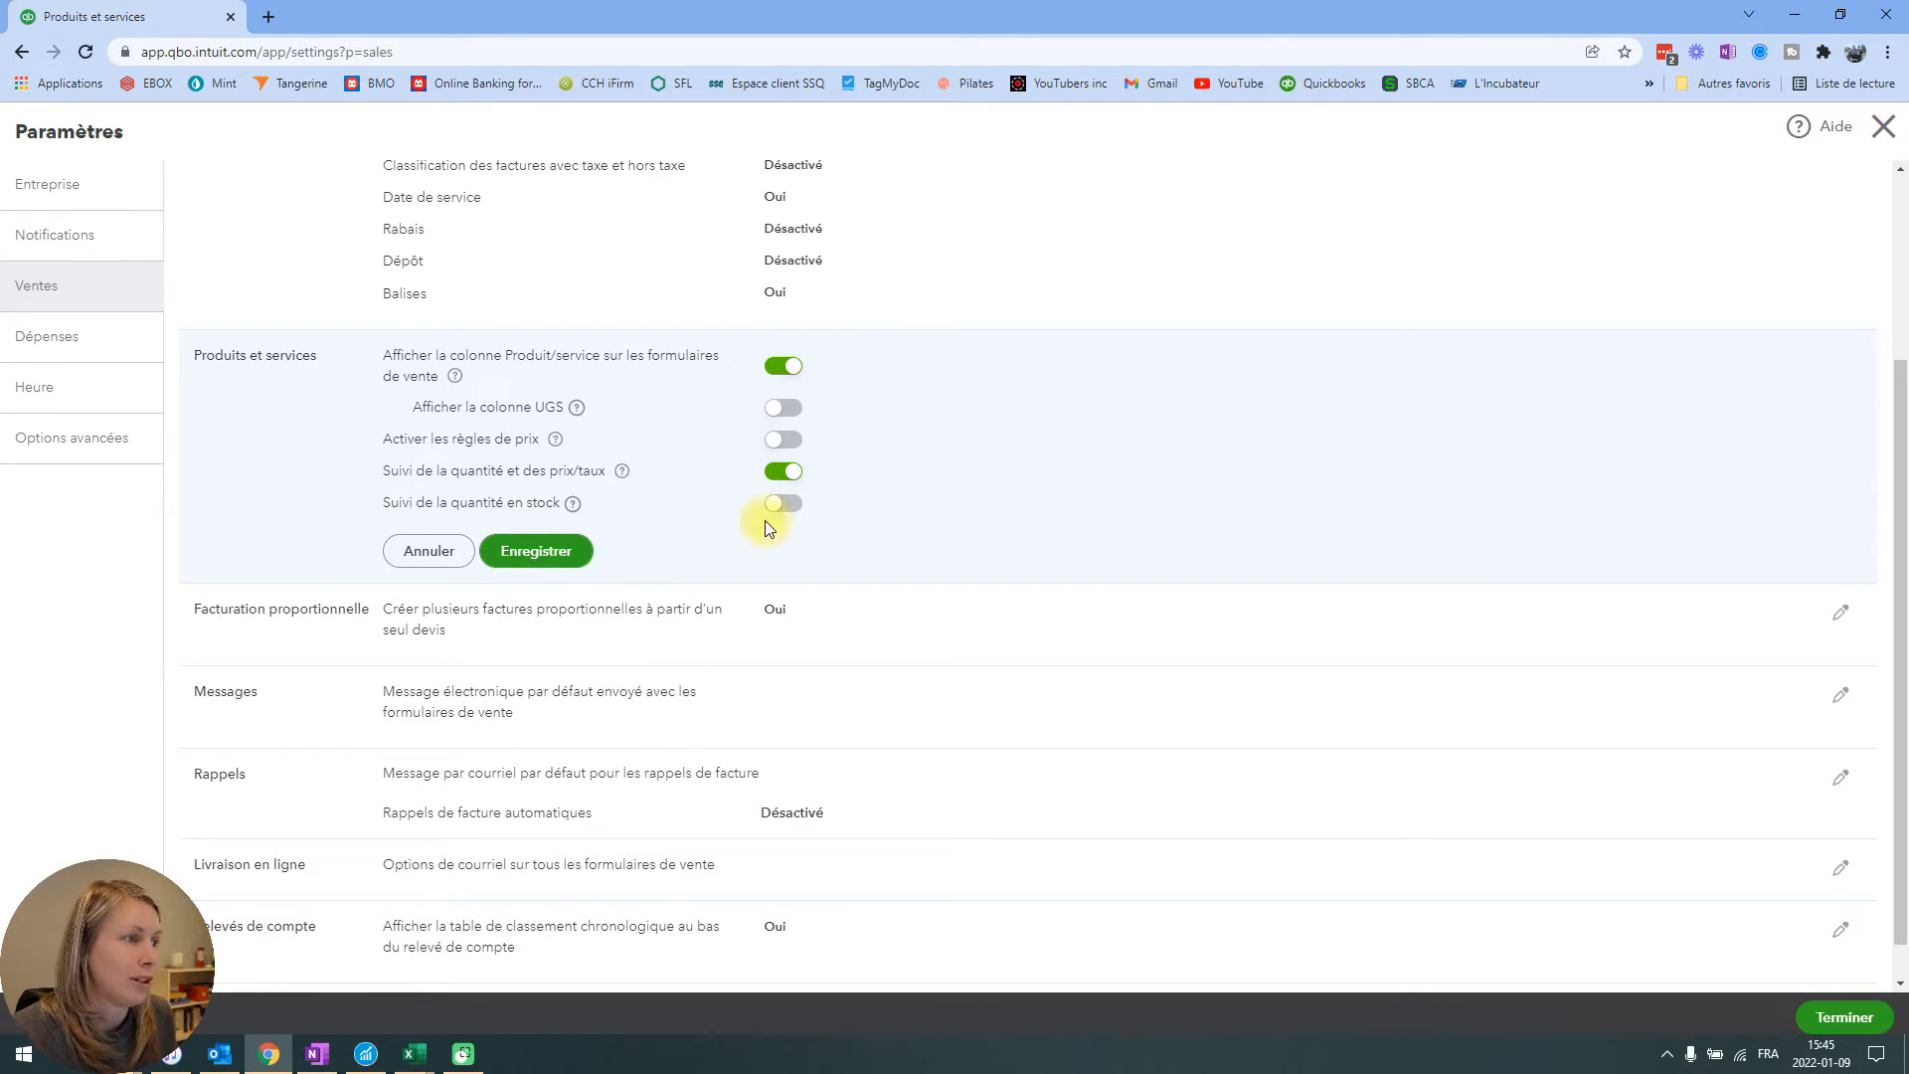
pyautogui.click(527, 551)
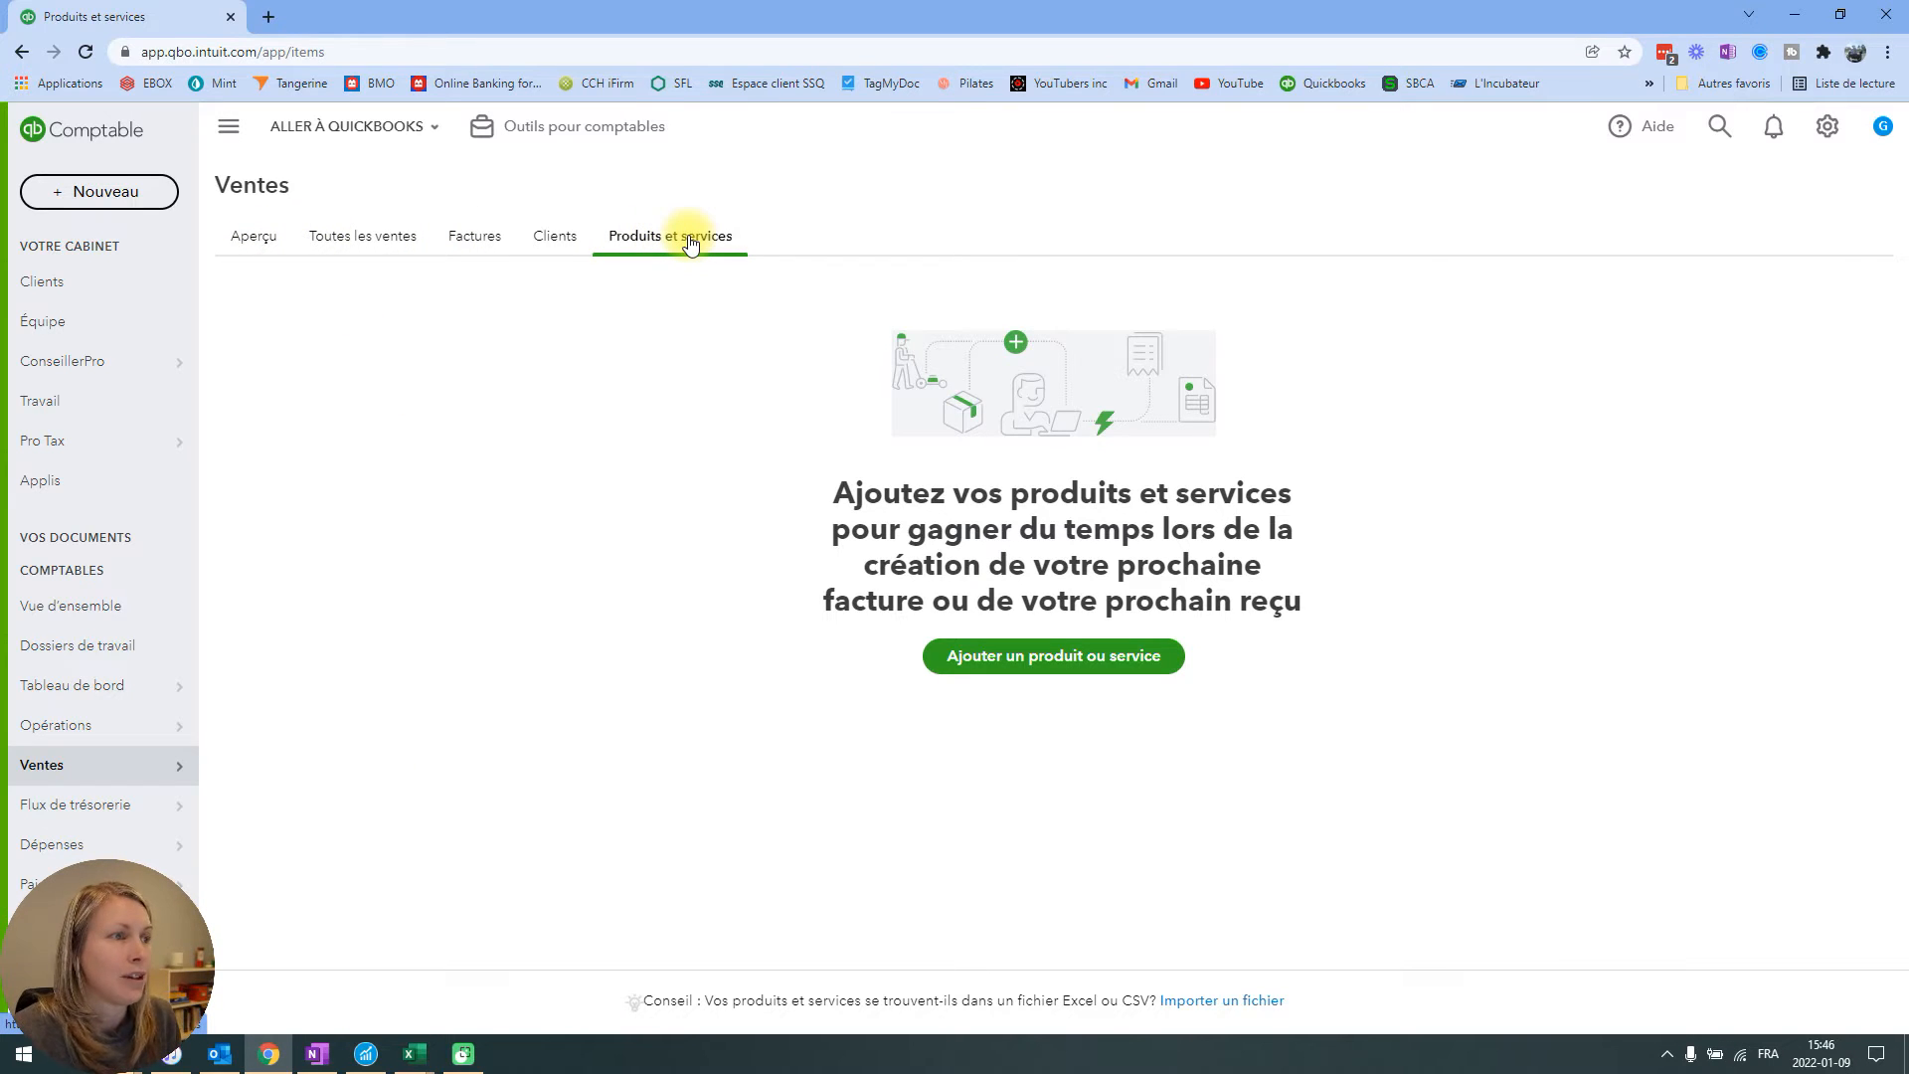
# Open a new item form of type Service and examine its UGS and category fields.
pyautogui.click(1098, 664)
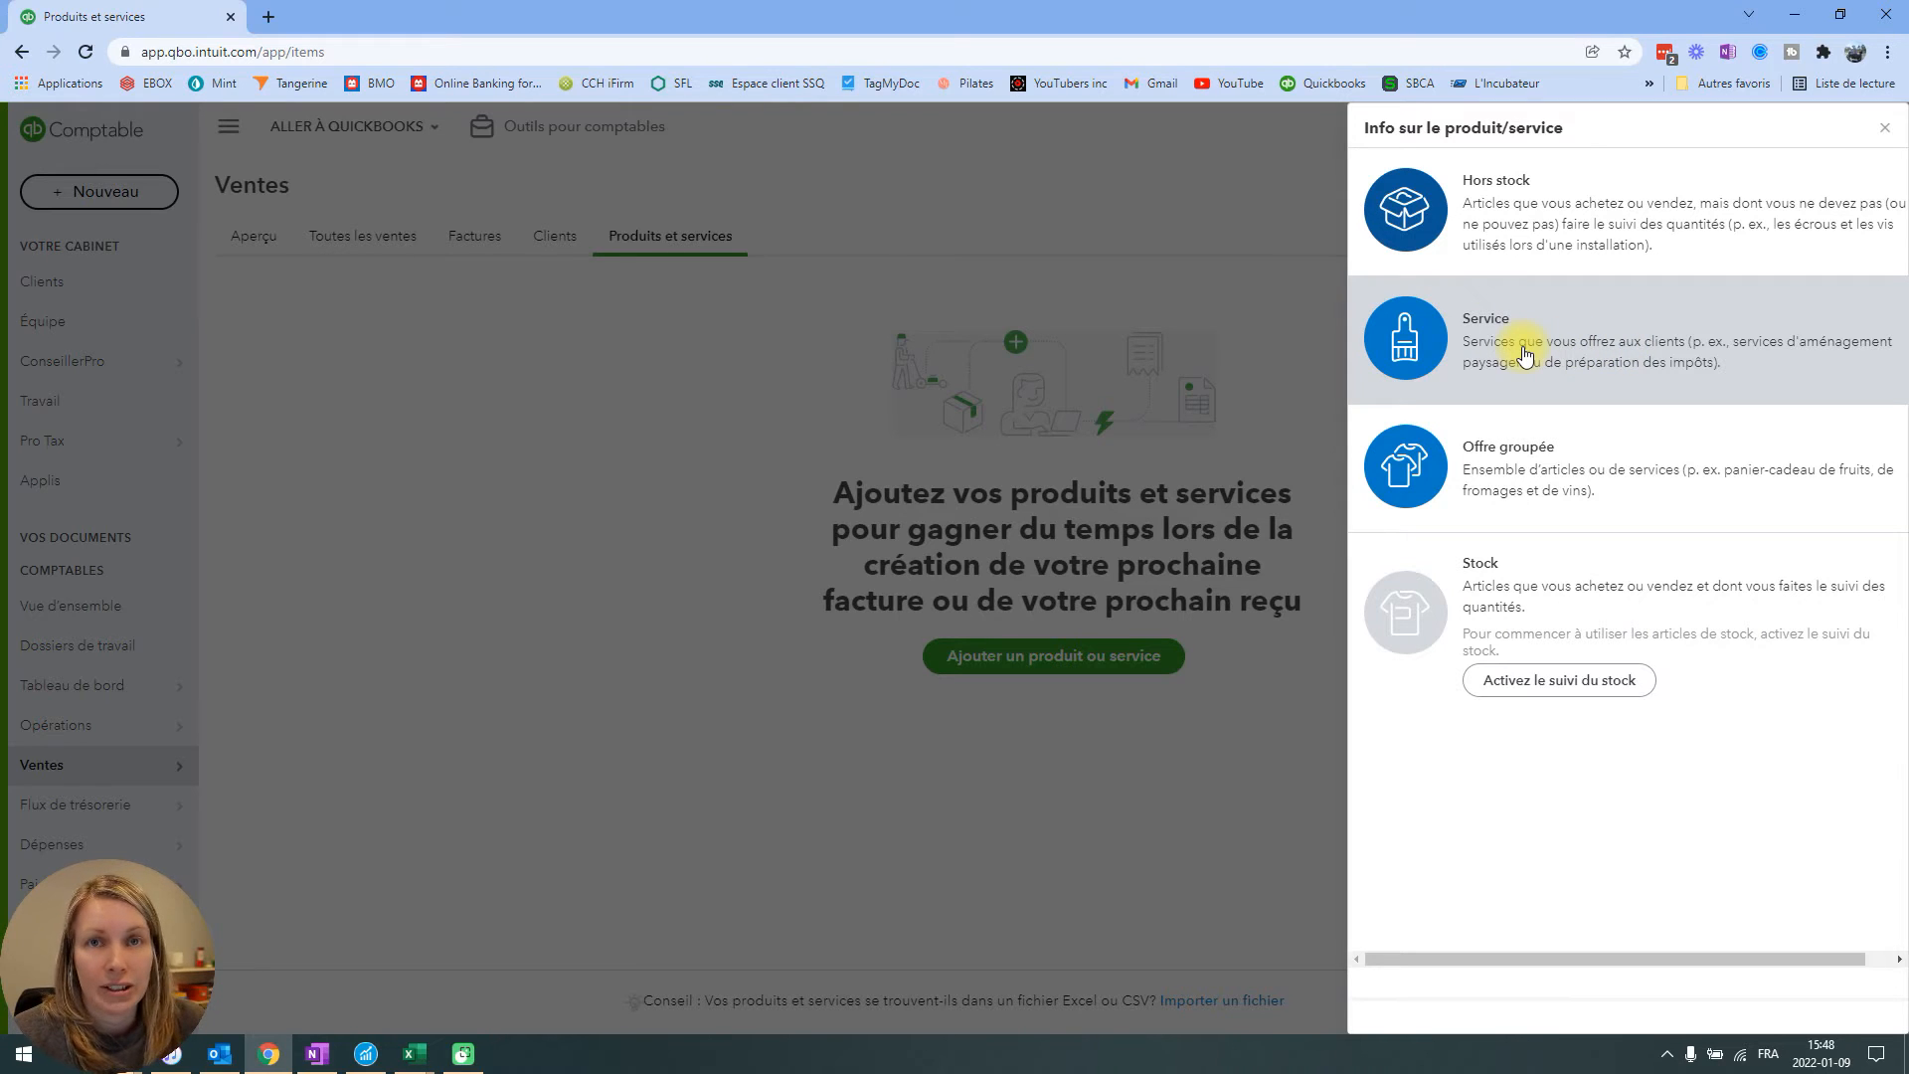
pyautogui.click(1427, 348)
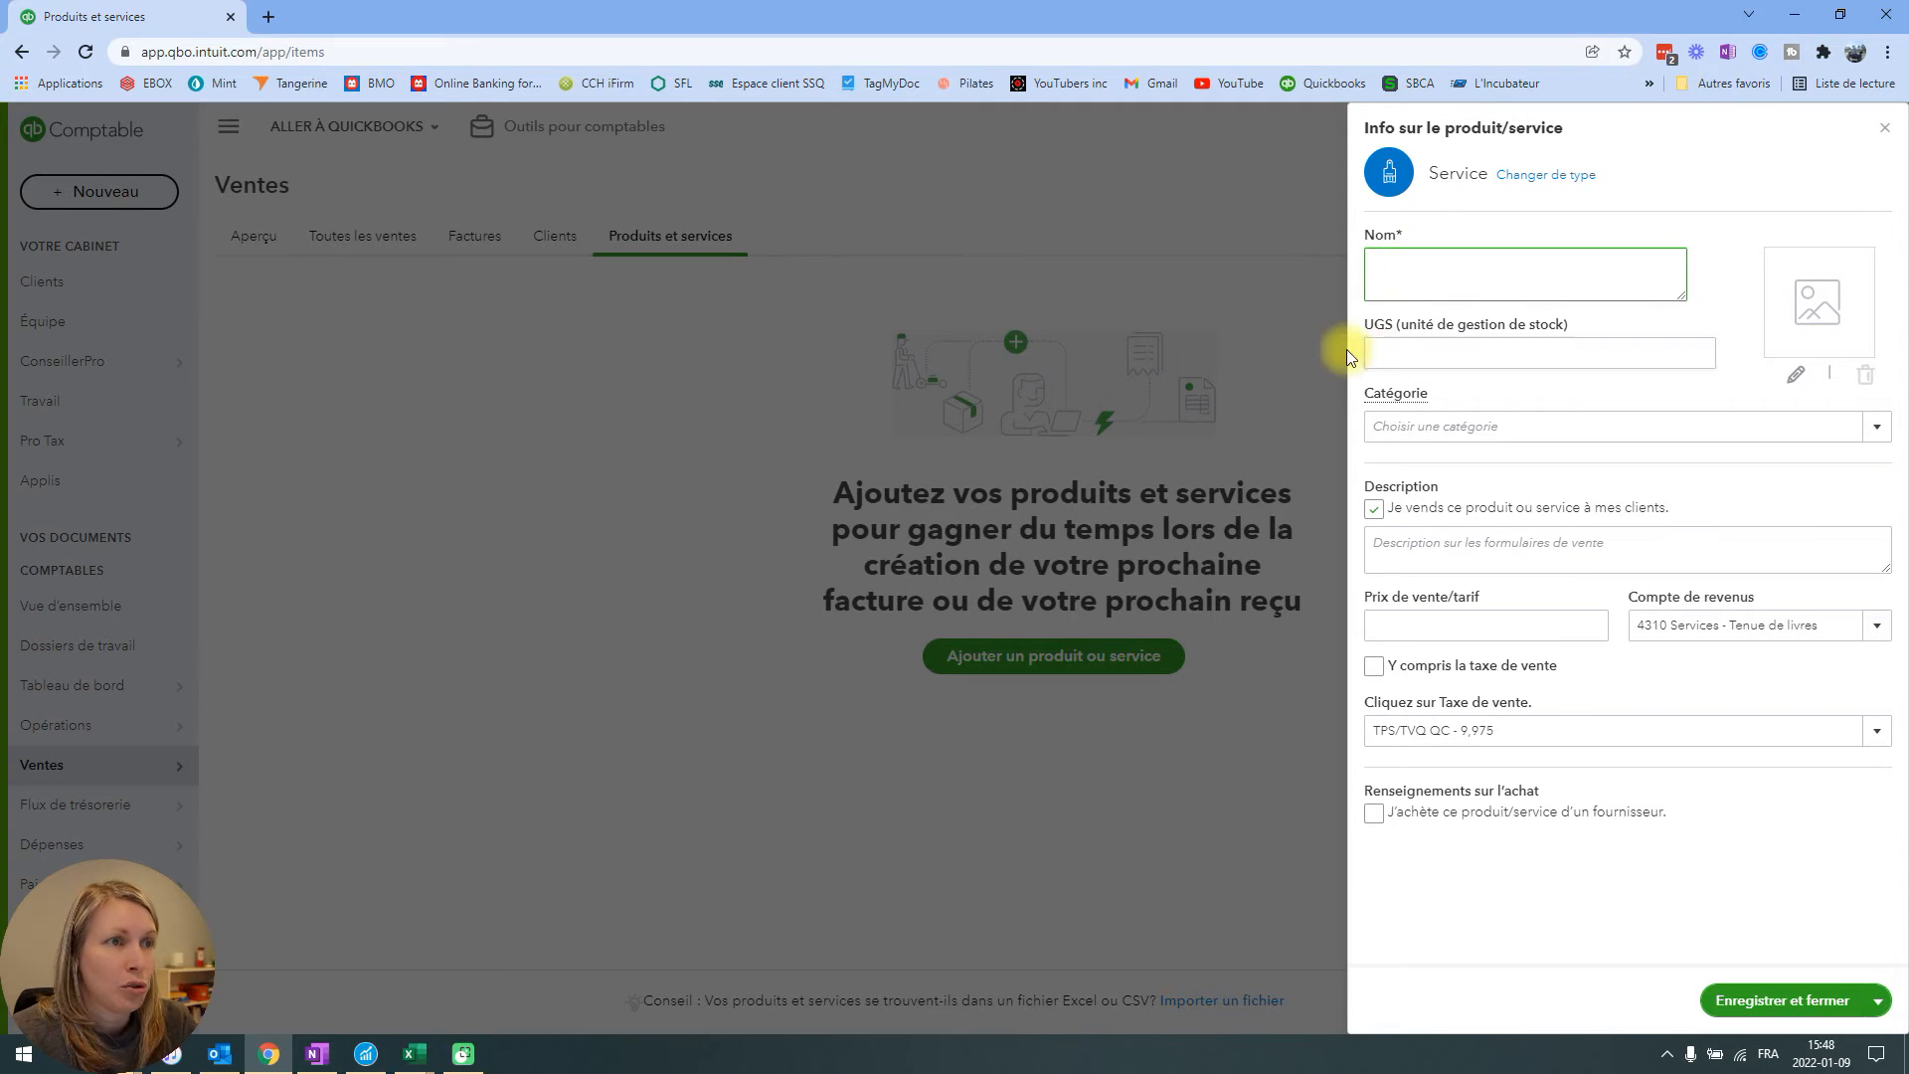
pyautogui.moveTo(1370, 324); pyautogui.dragTo(1614, 320)
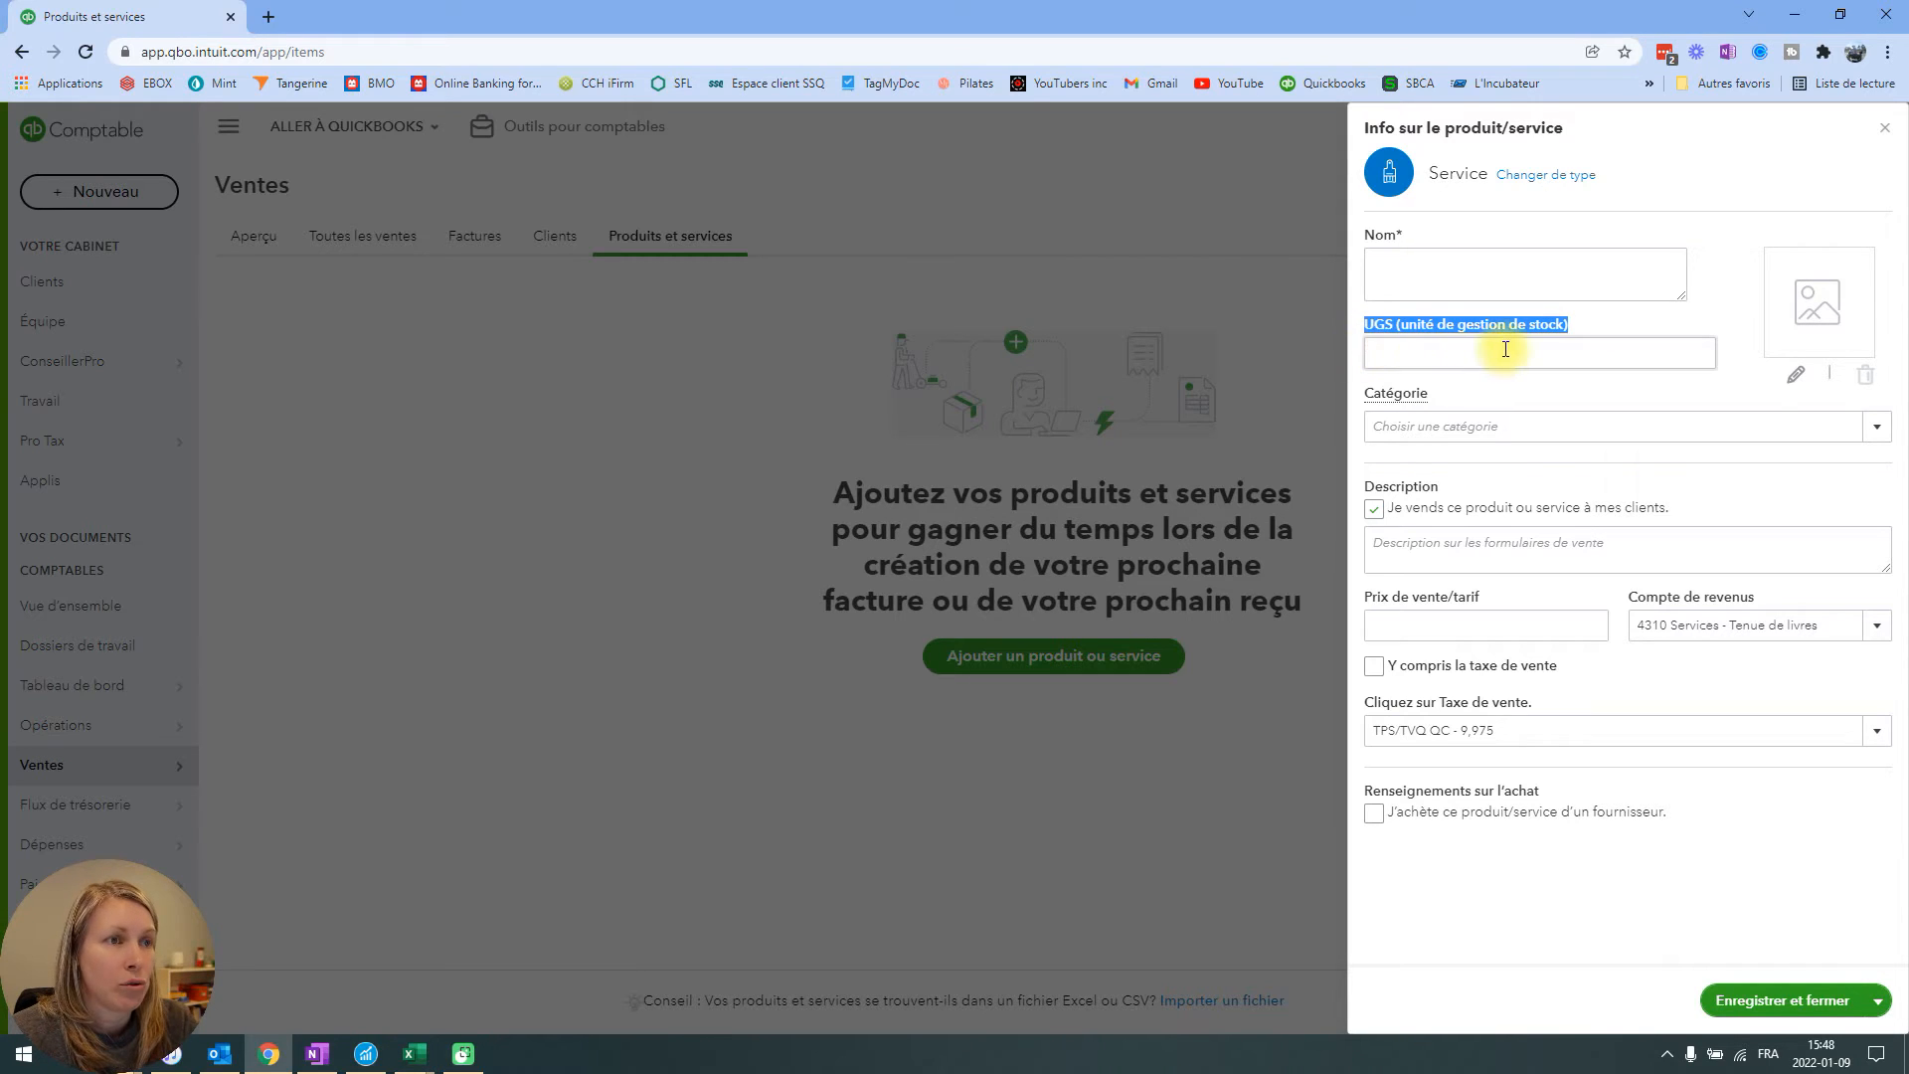
pyautogui.click(1590, 328)
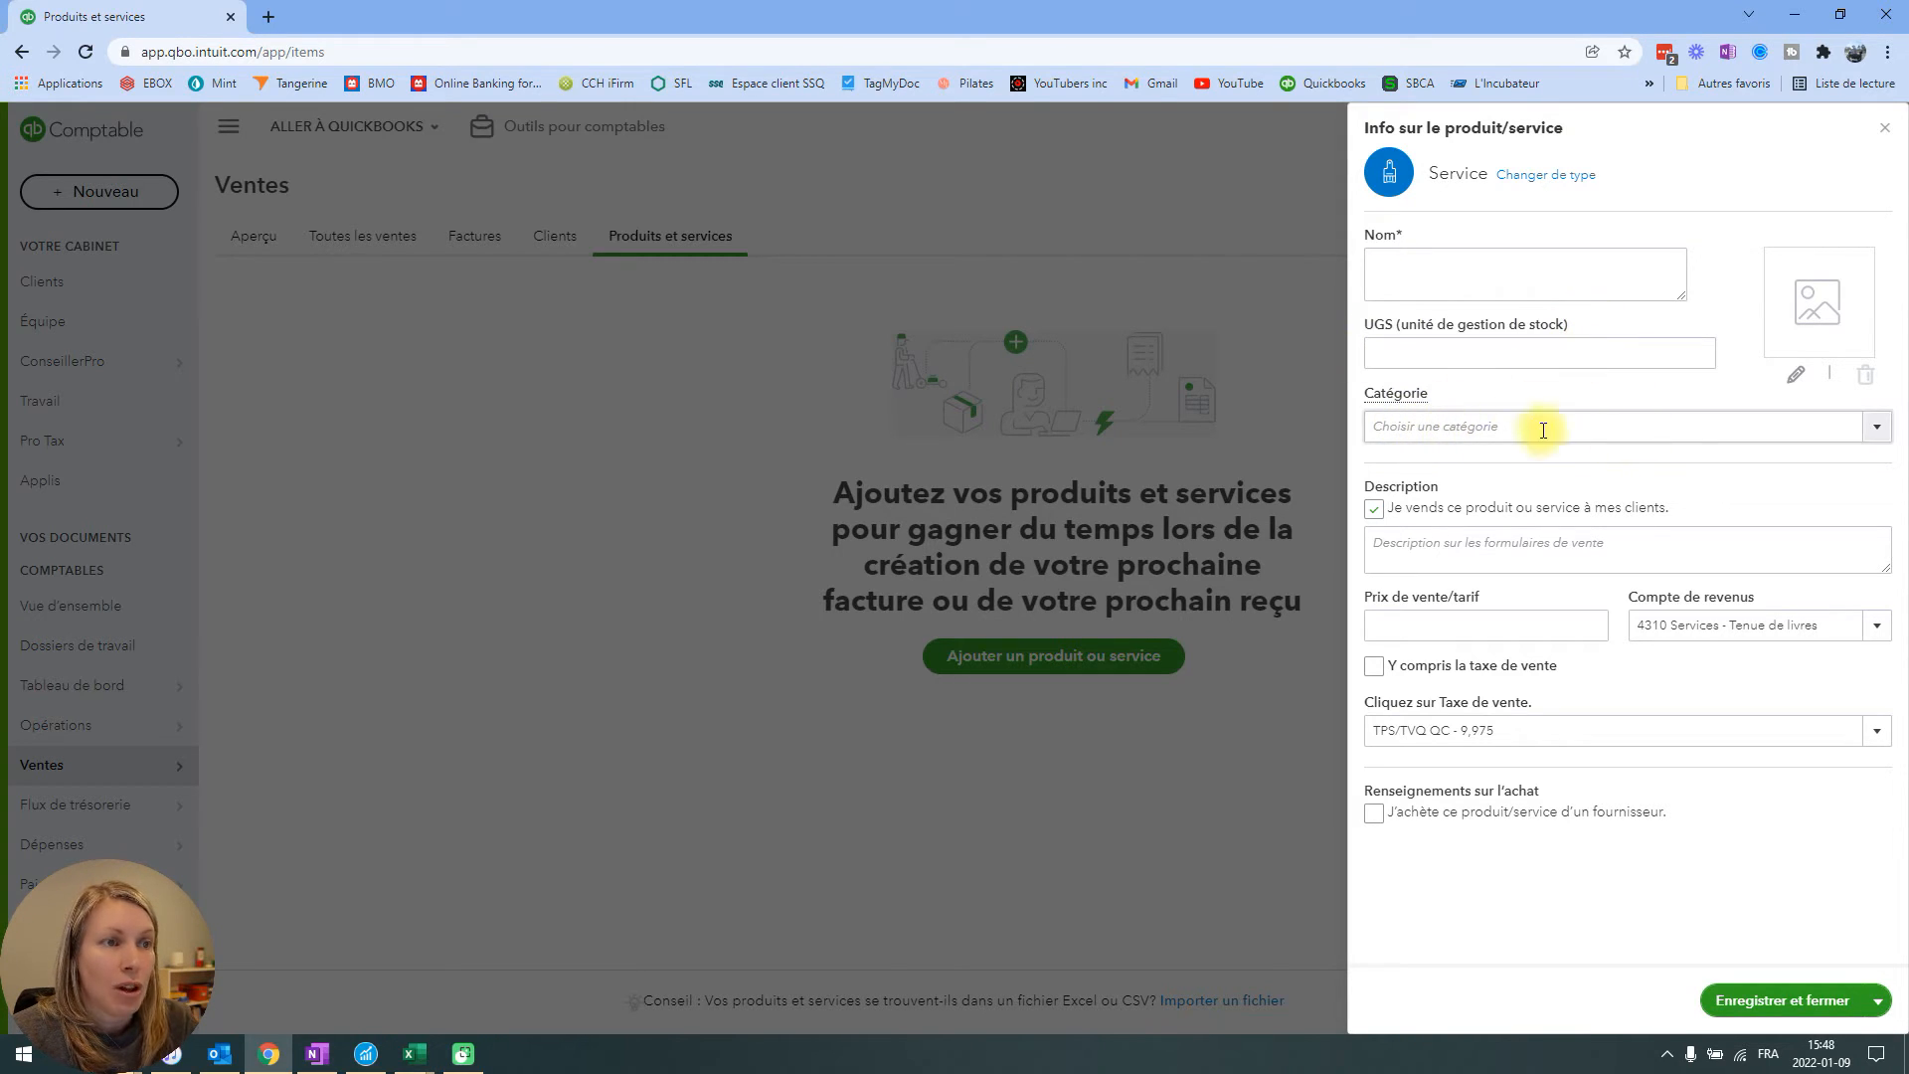
pyautogui.click(1877, 434)
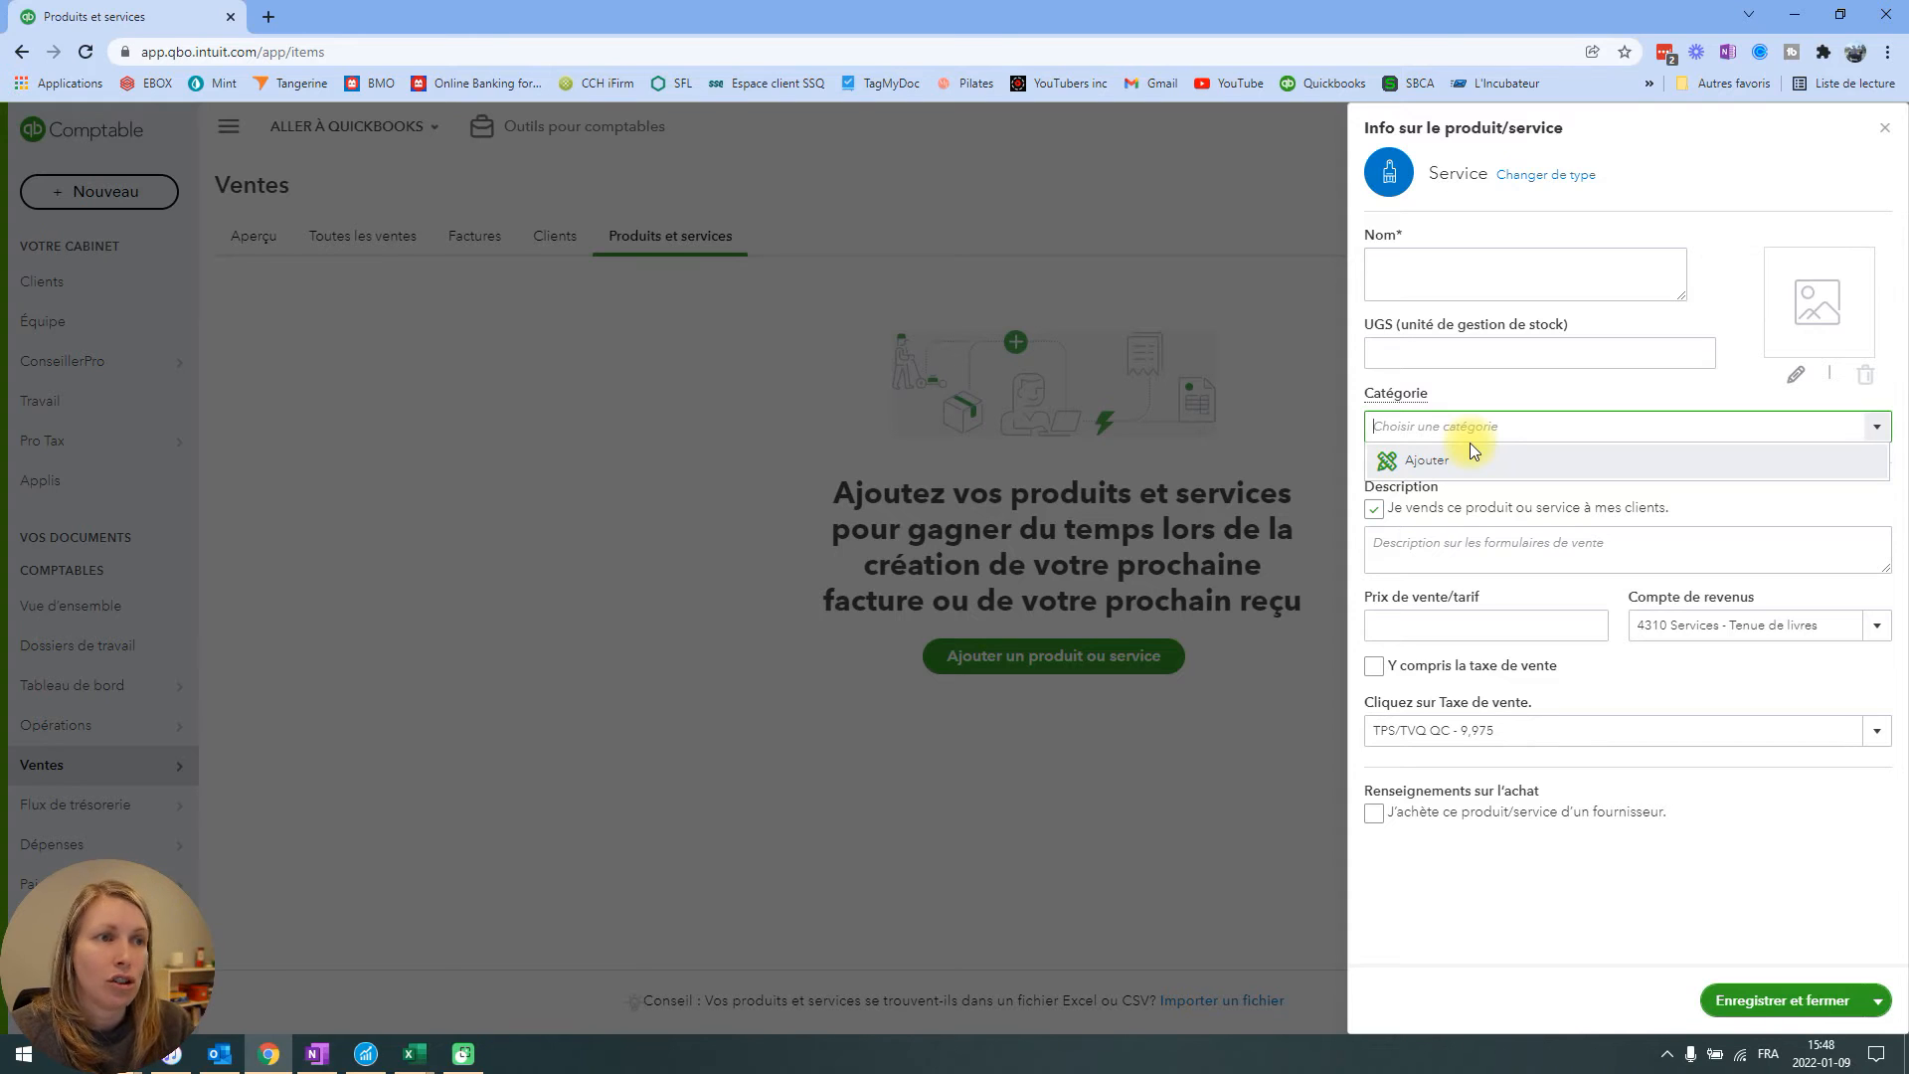
pyautogui.click(1522, 385)
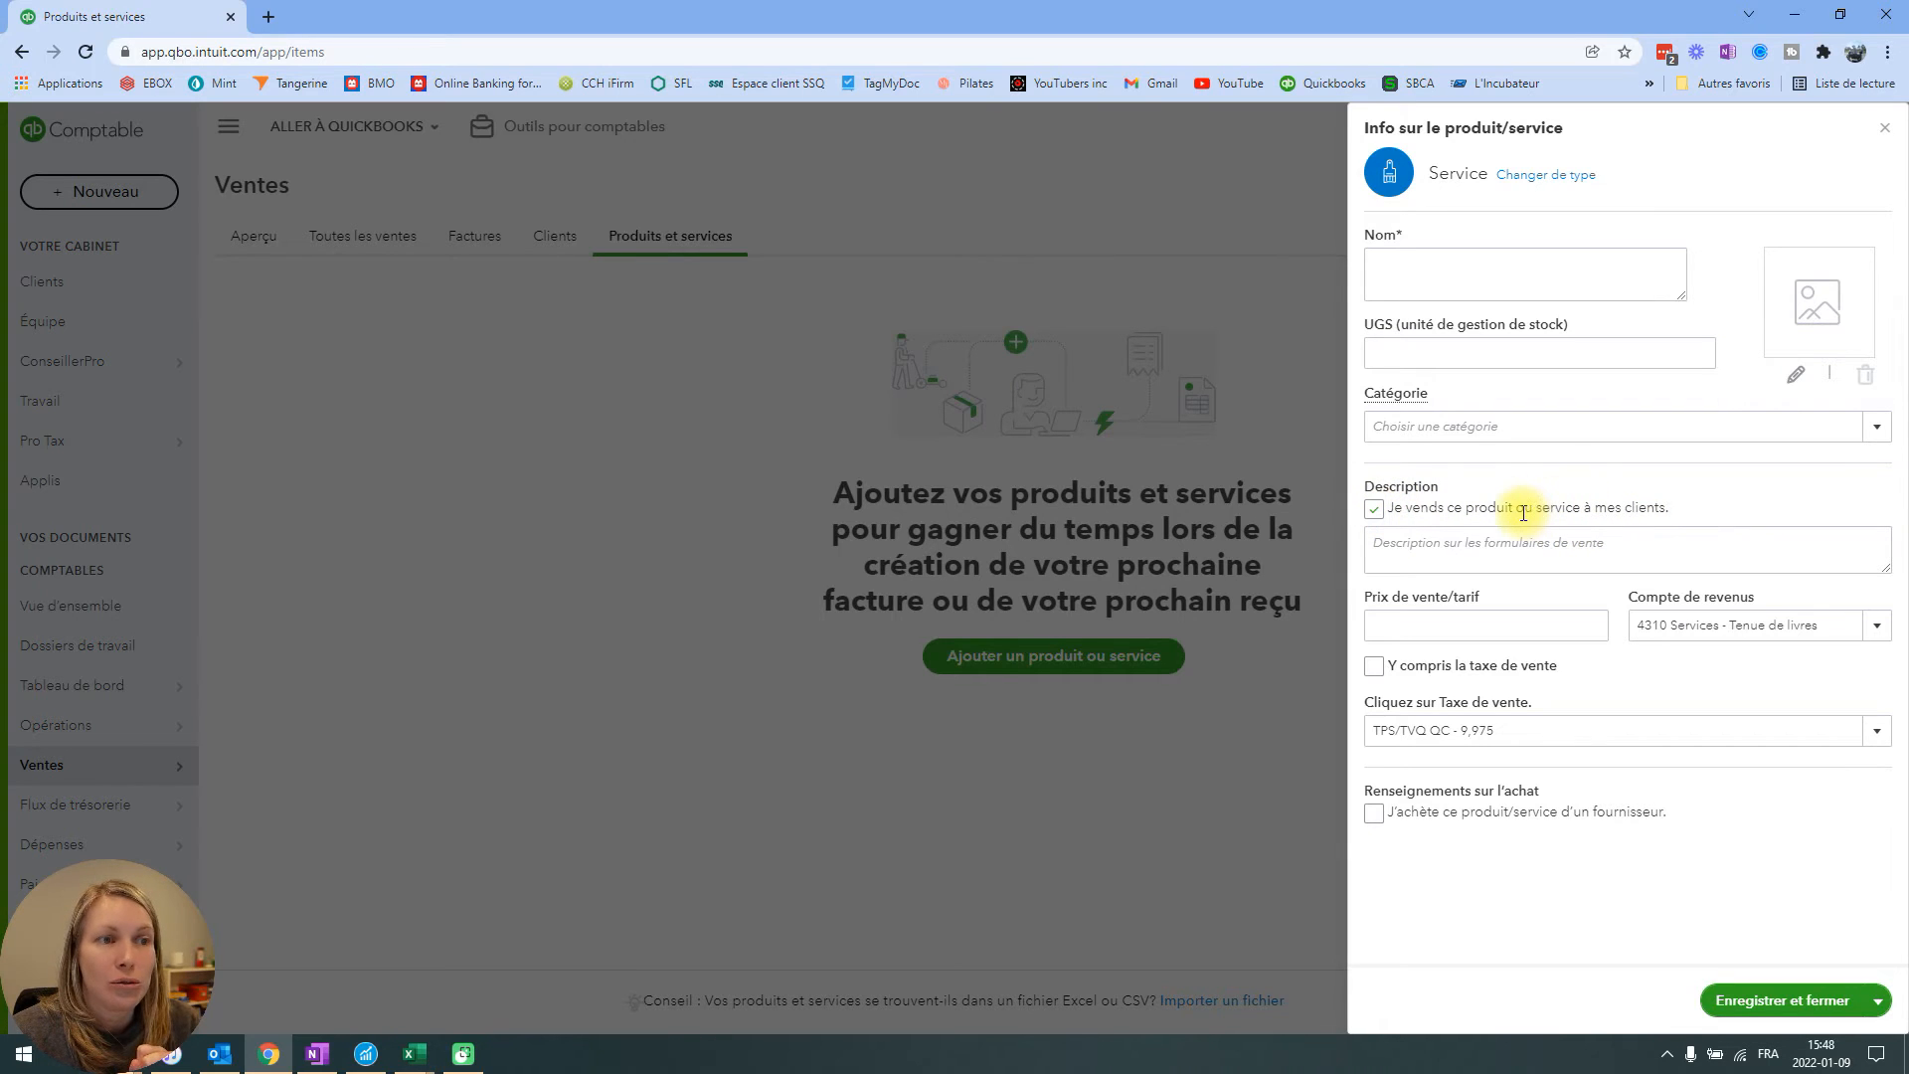
# Examine the sales description, sales price and available revenue accounts in the new service form.
pyautogui.click(1566, 550)
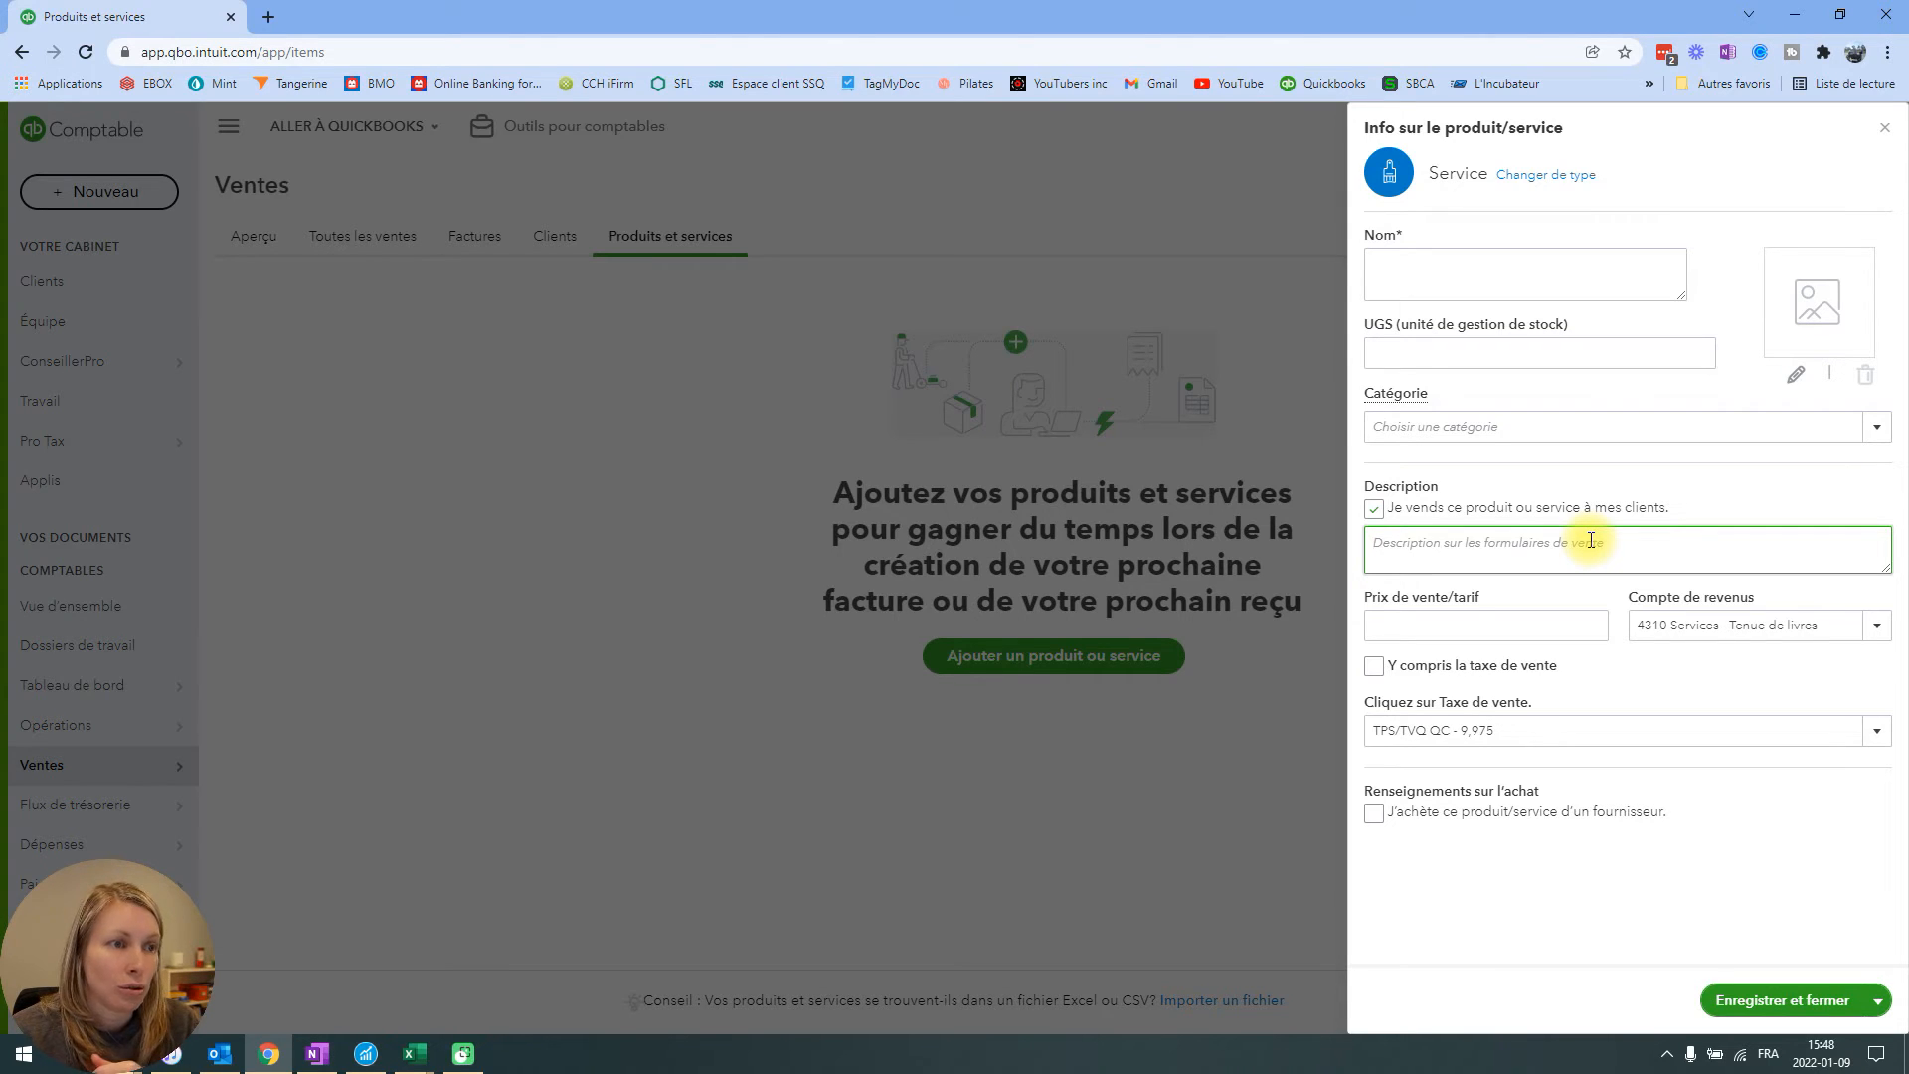
pyautogui.click(1451, 625)
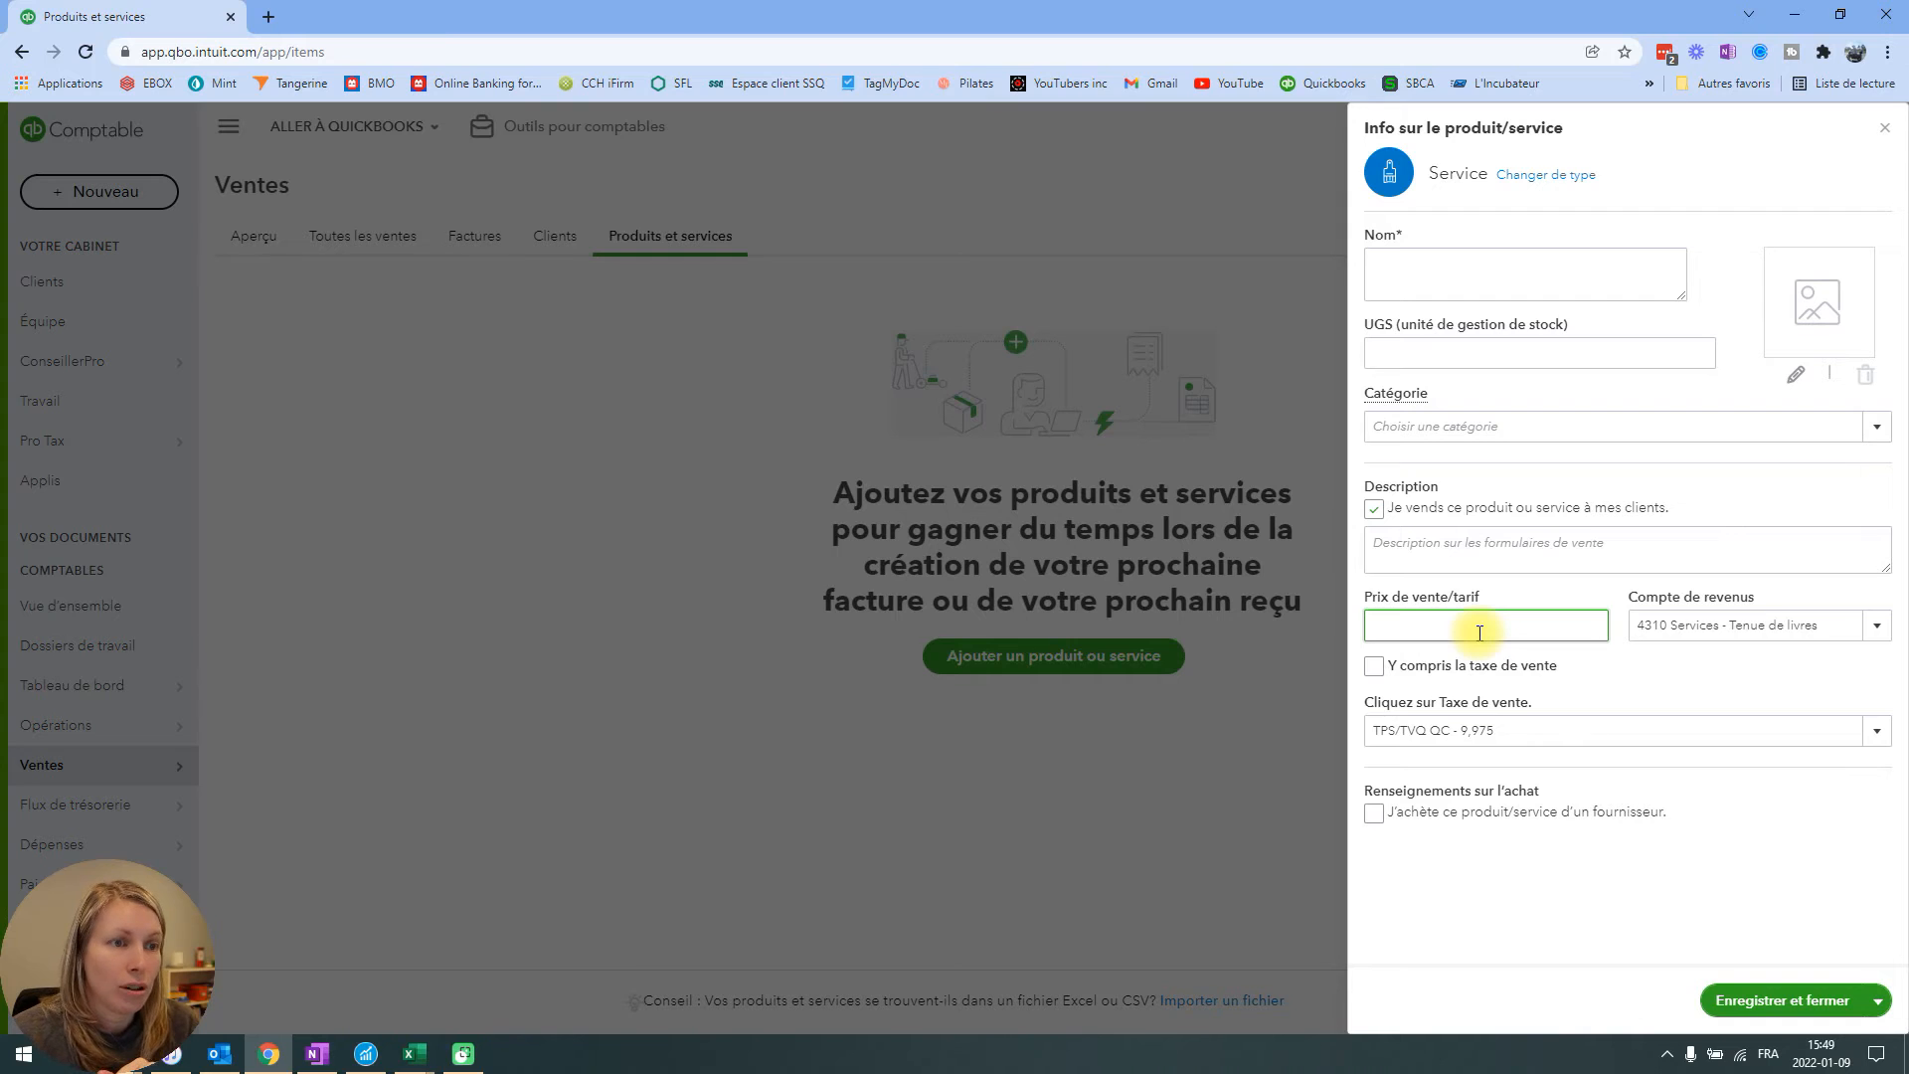
pyautogui.click(1879, 627)
pyautogui.scroll(-1, 1605, 795)
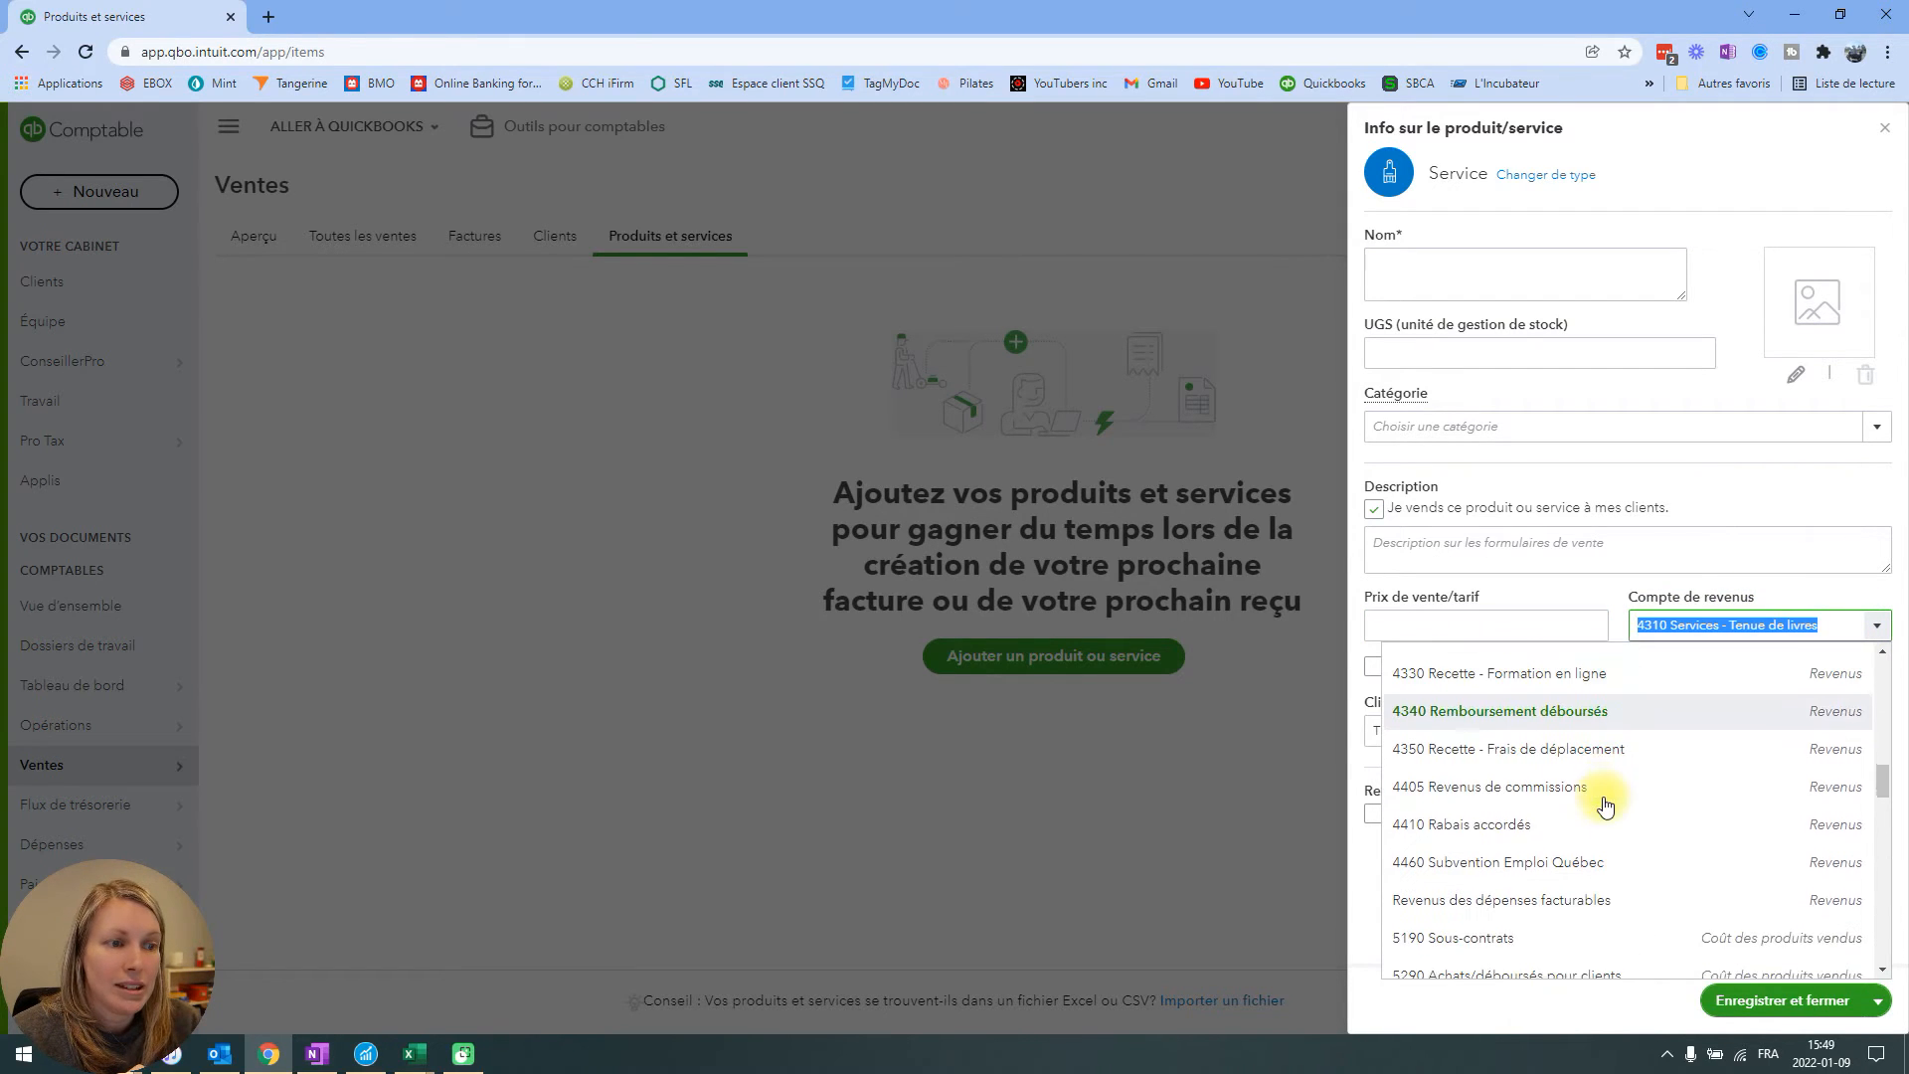
pyautogui.scroll(3, 1605, 806)
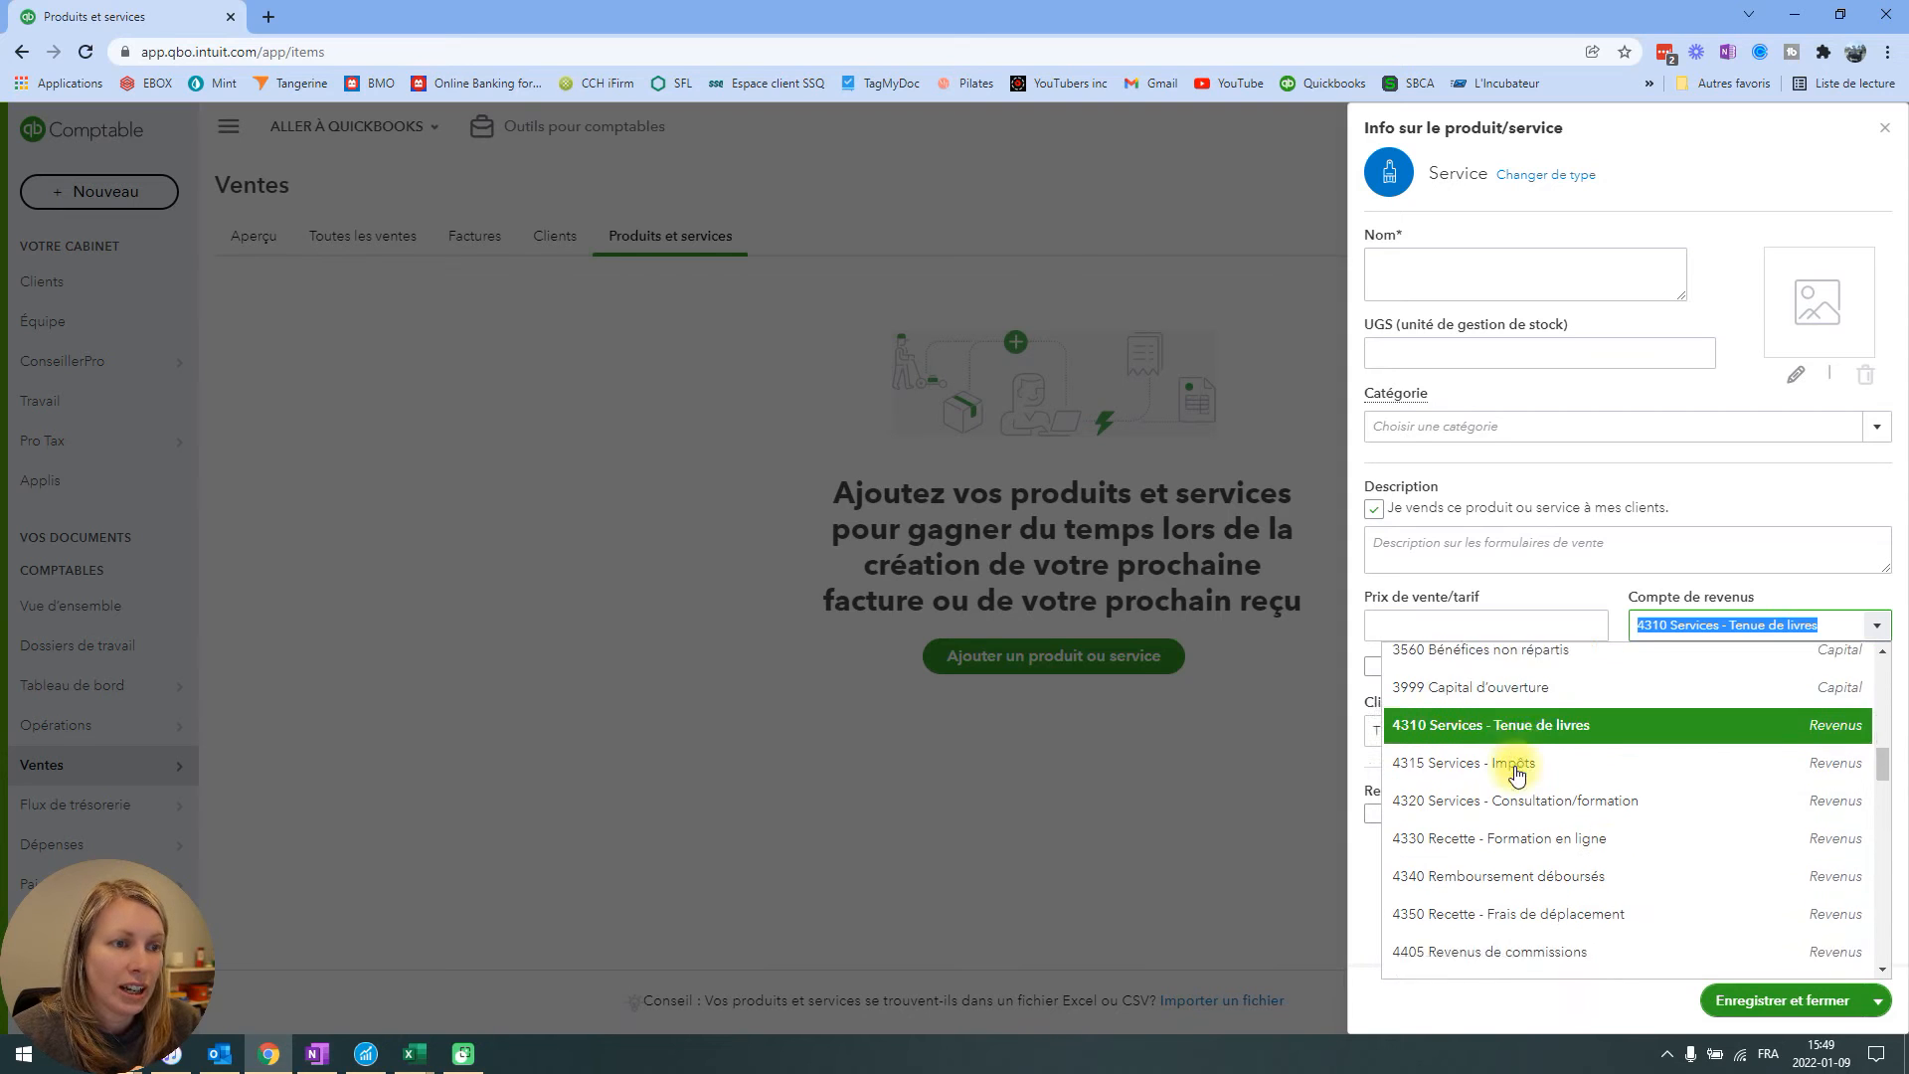
pyautogui.scroll(-1, 1506, 726)
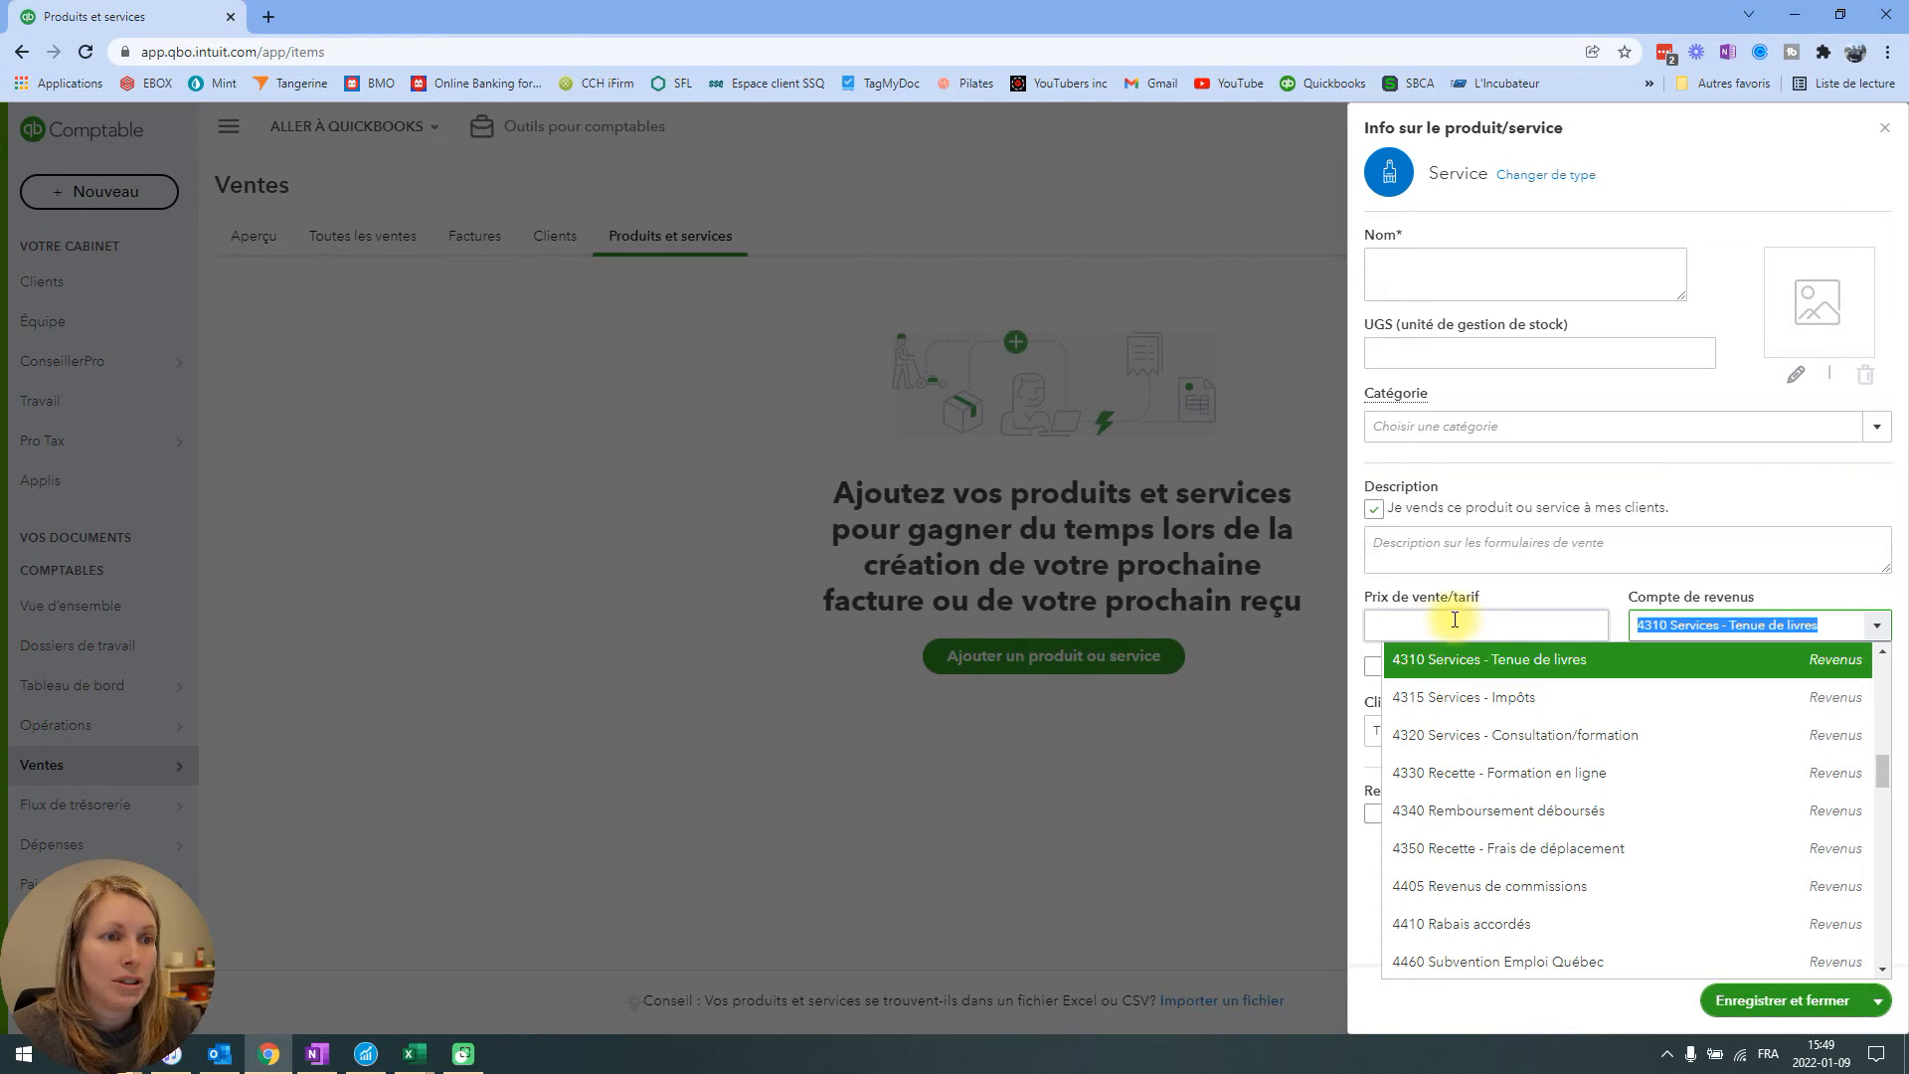
pyautogui.click(1596, 597)
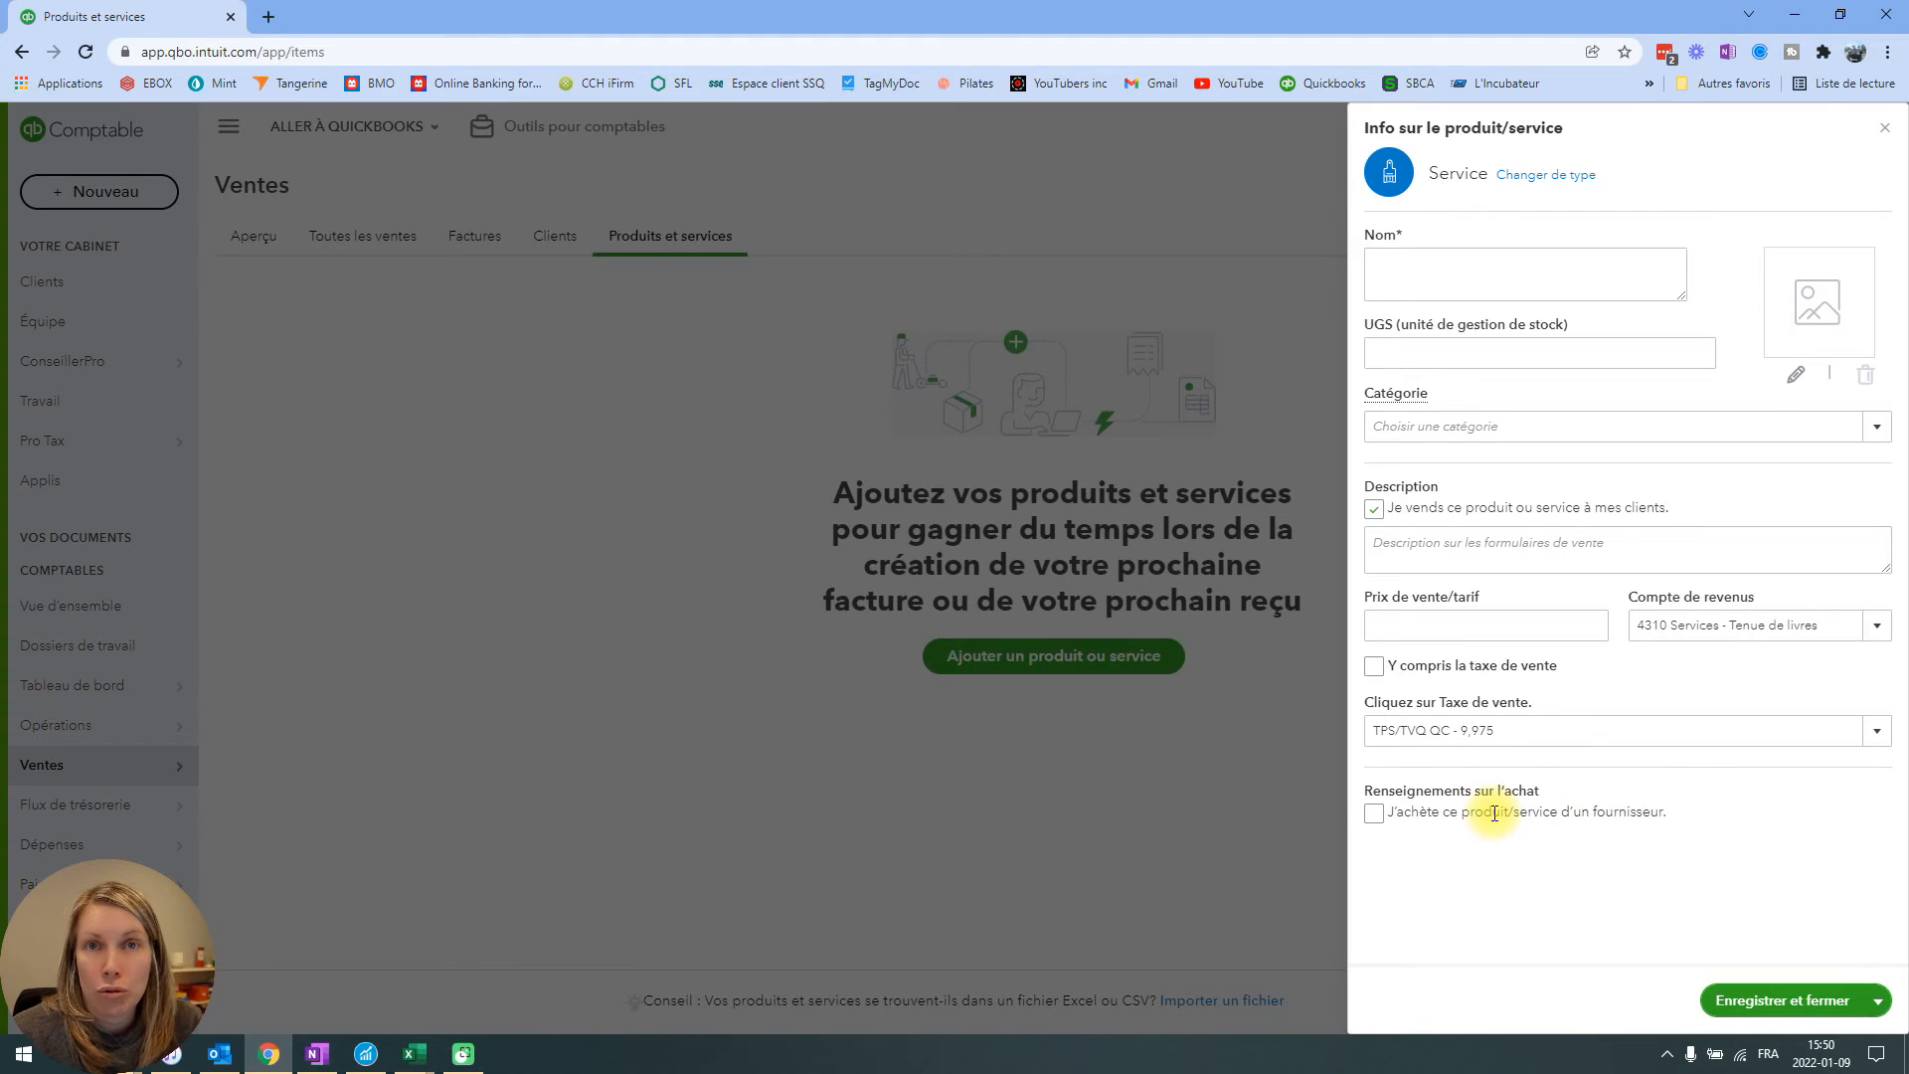
# Mark the service as bought from a supplier, review the purchase fields, and close the form without saving.
pyautogui.click(1375, 812)
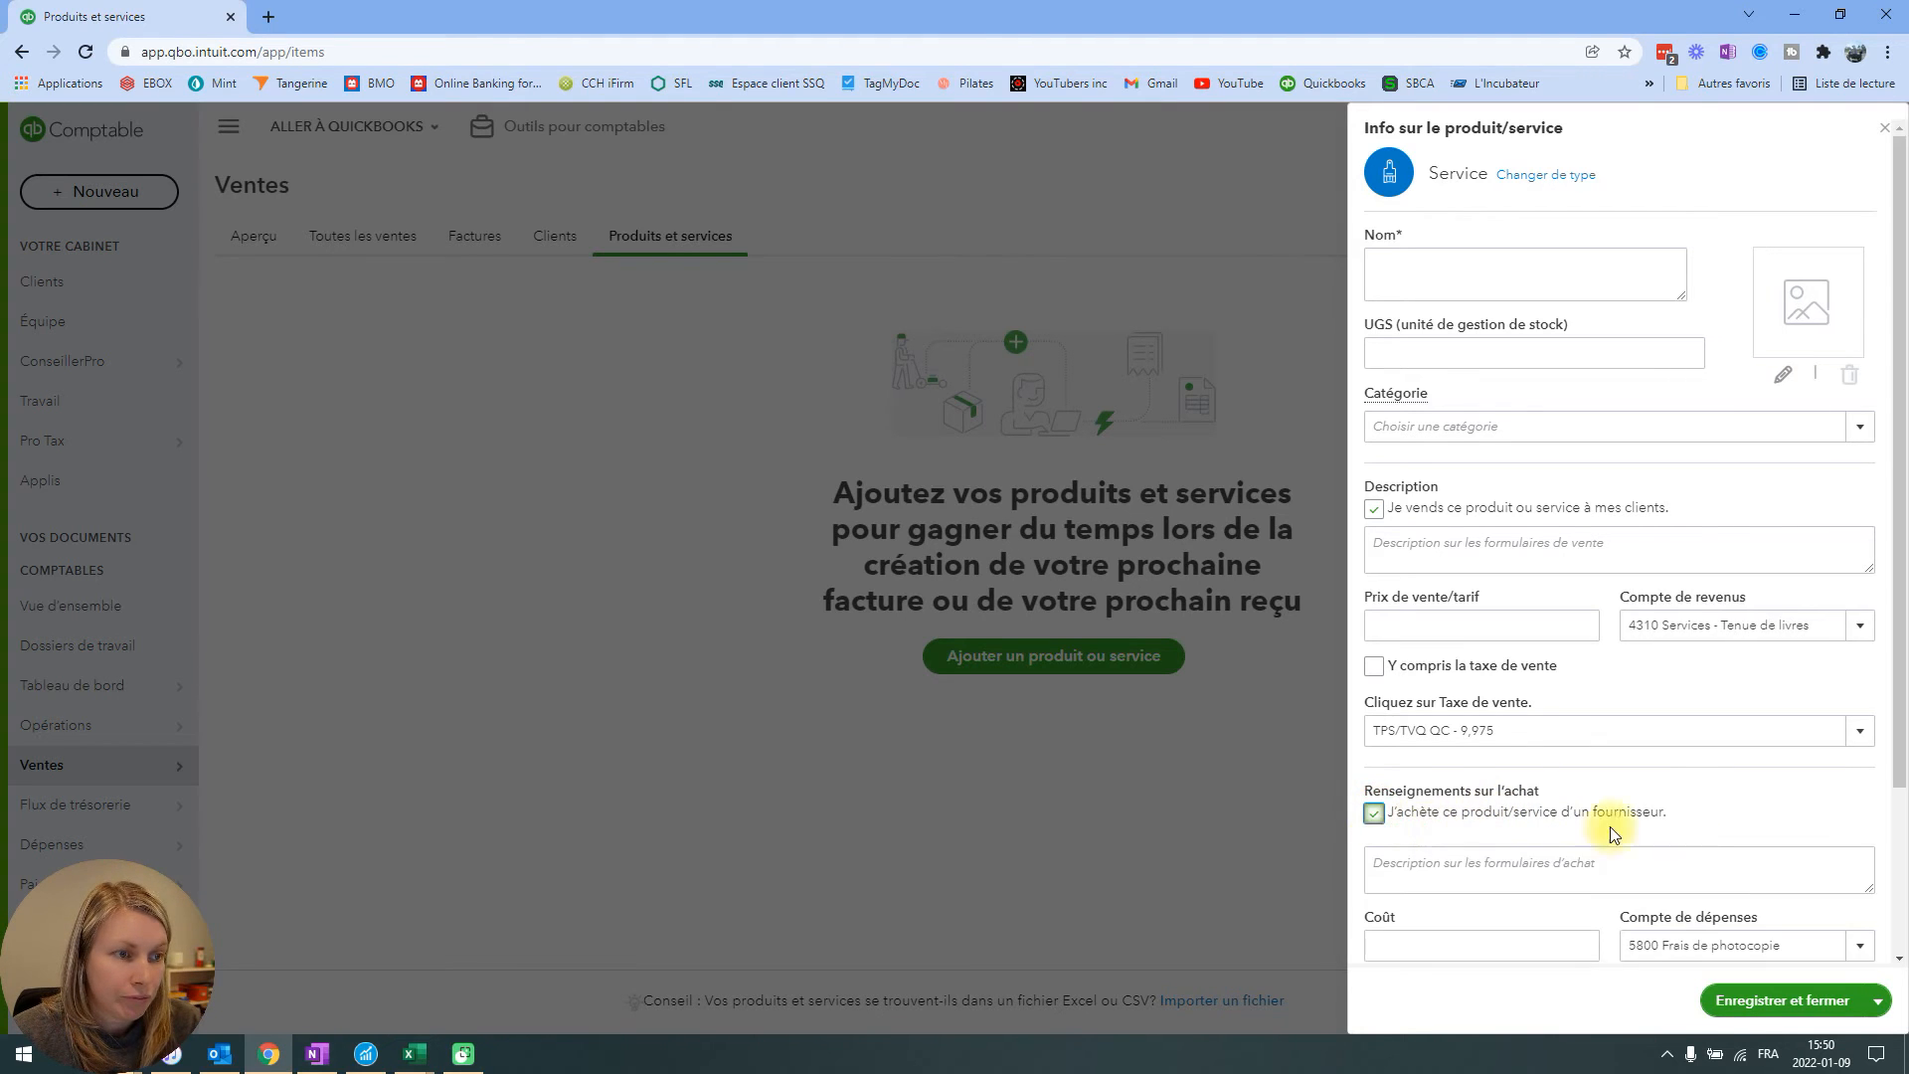
pyautogui.scroll(-3, 1709, 826)
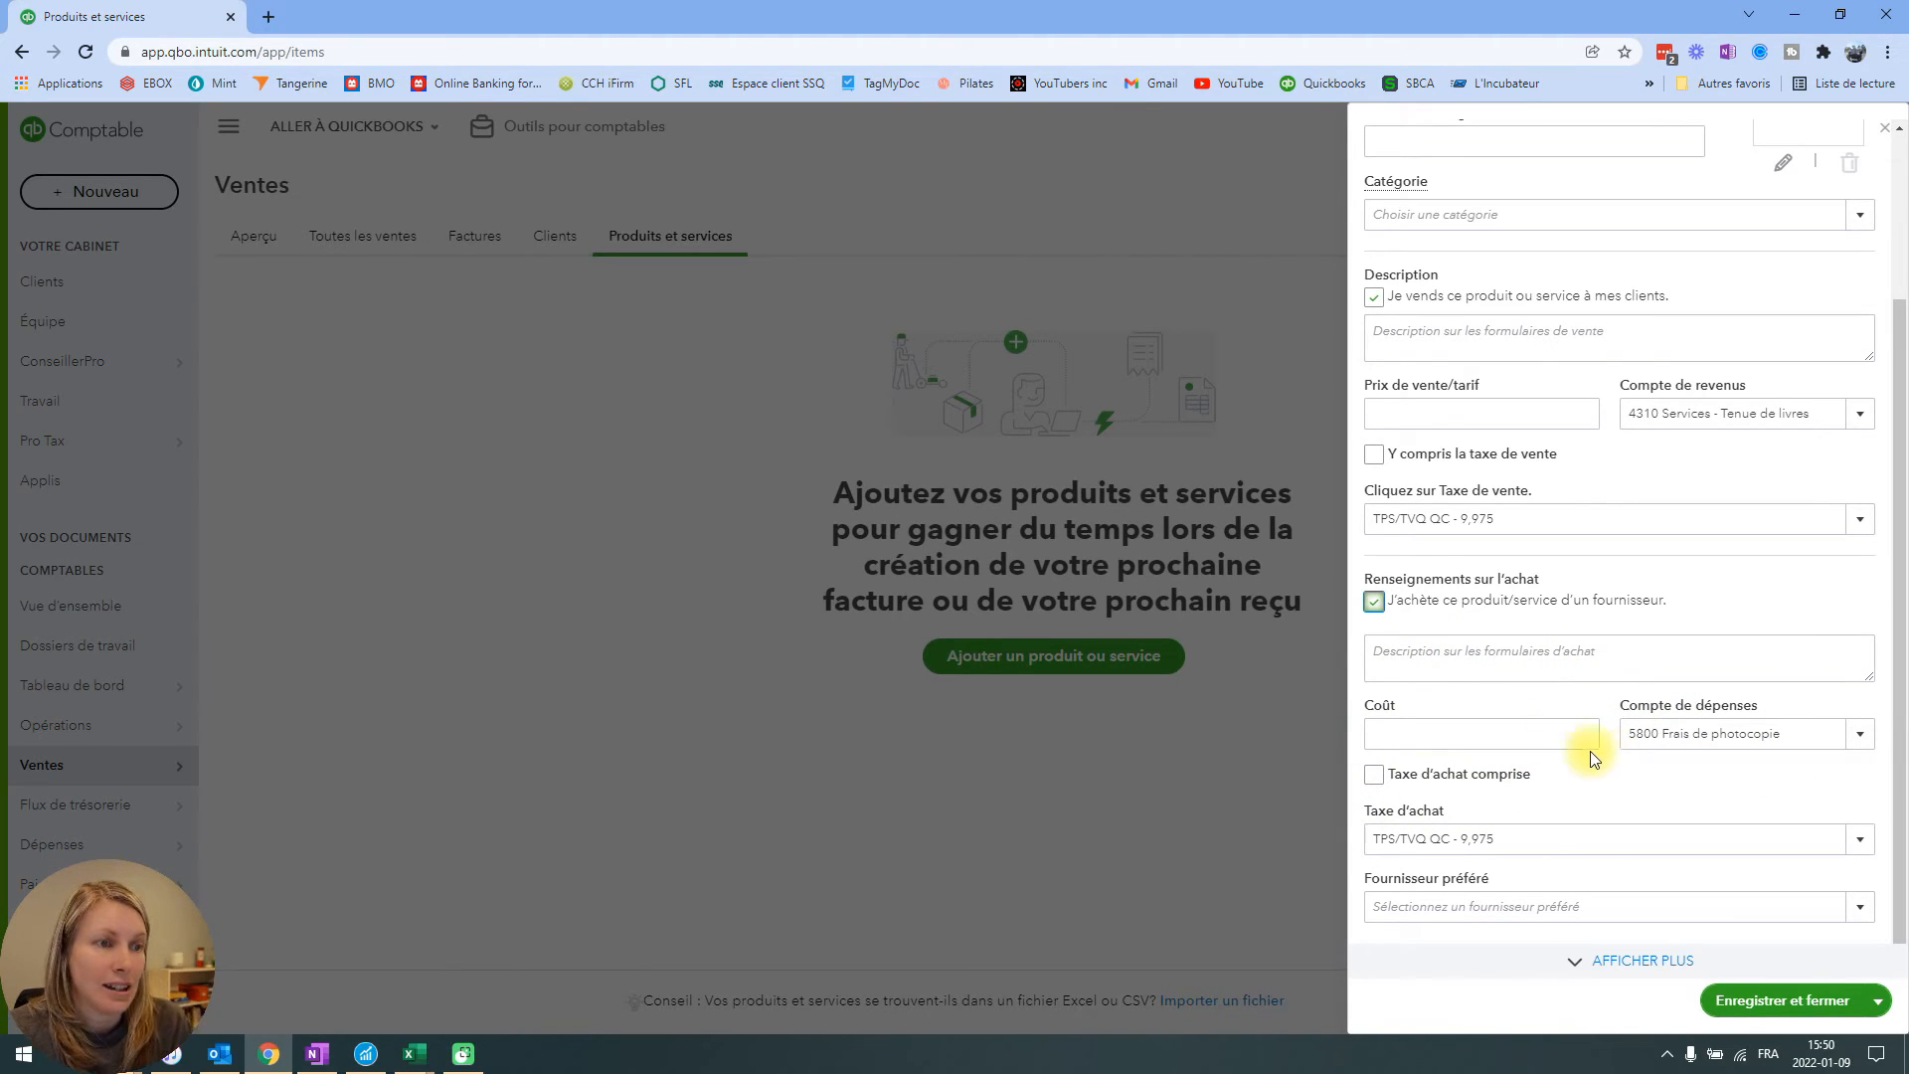
pyautogui.click(1452, 733)
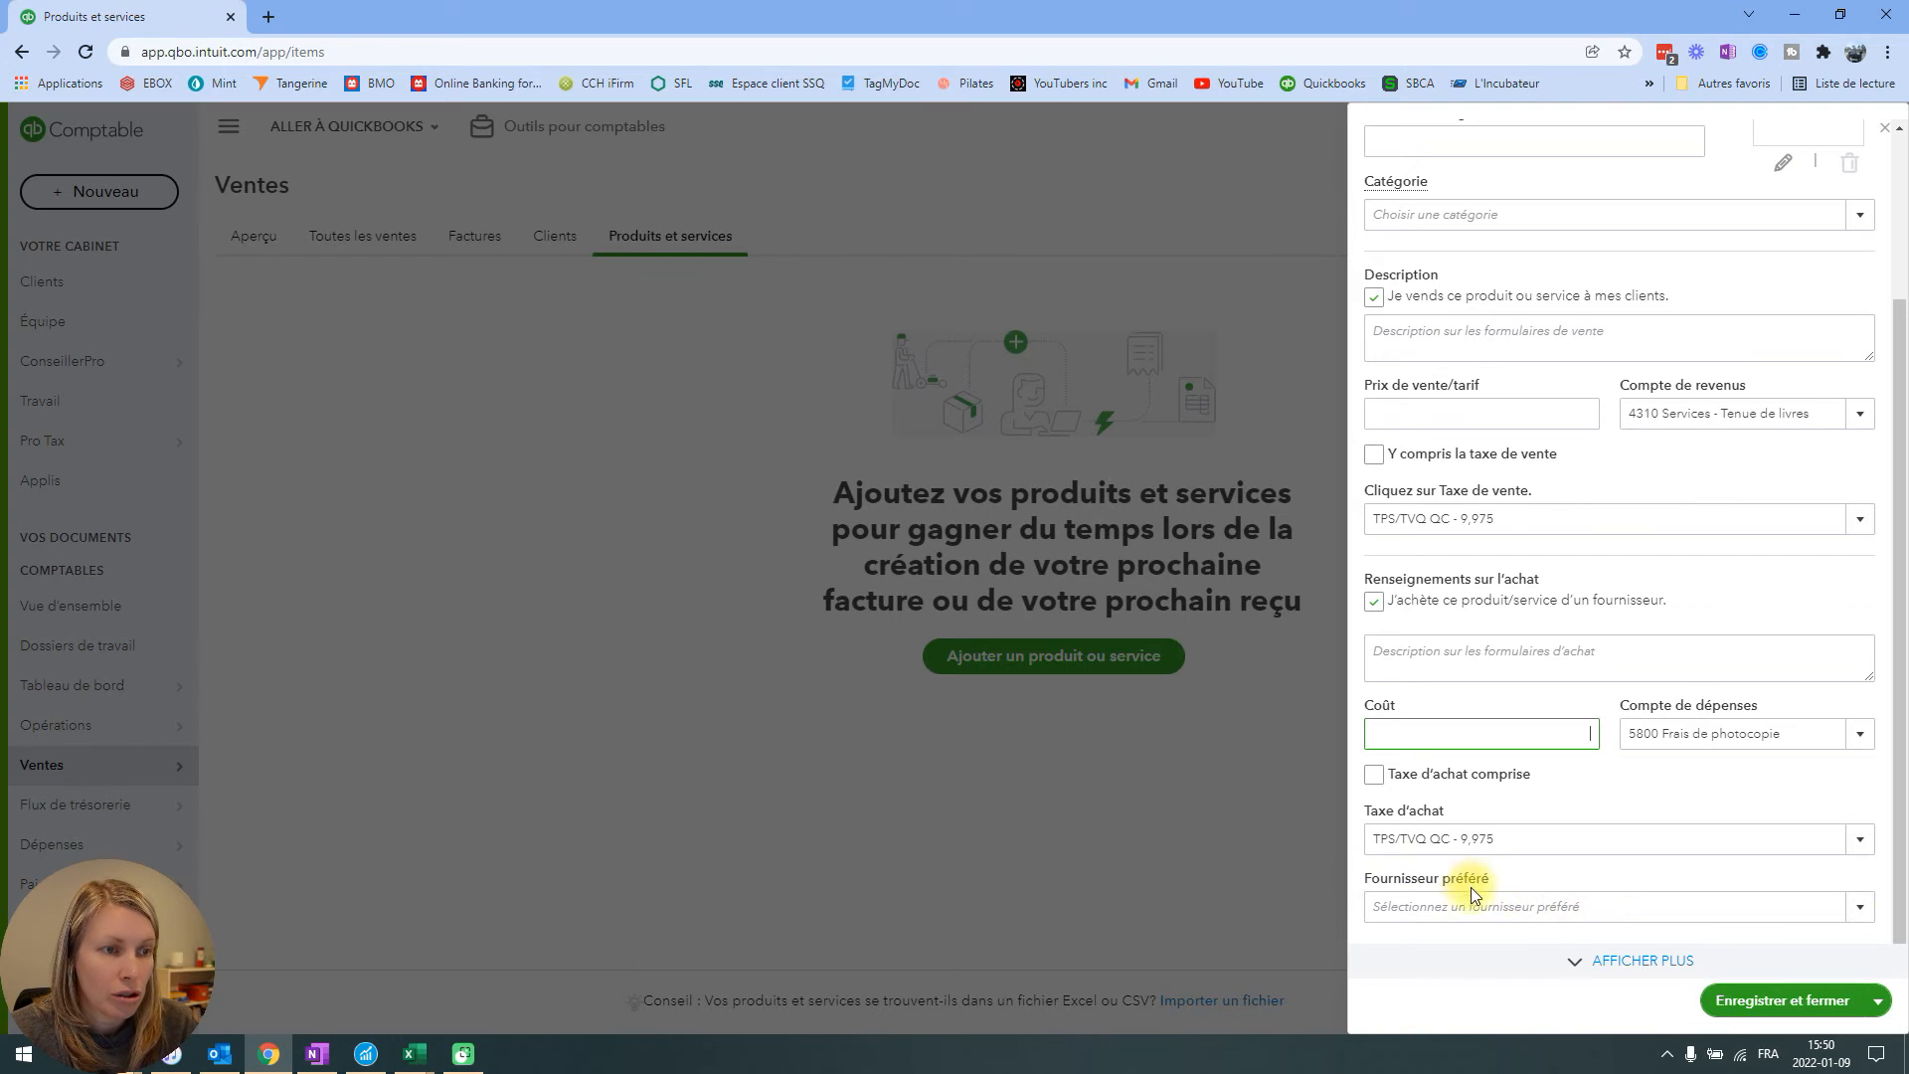
pyautogui.click(1645, 961)
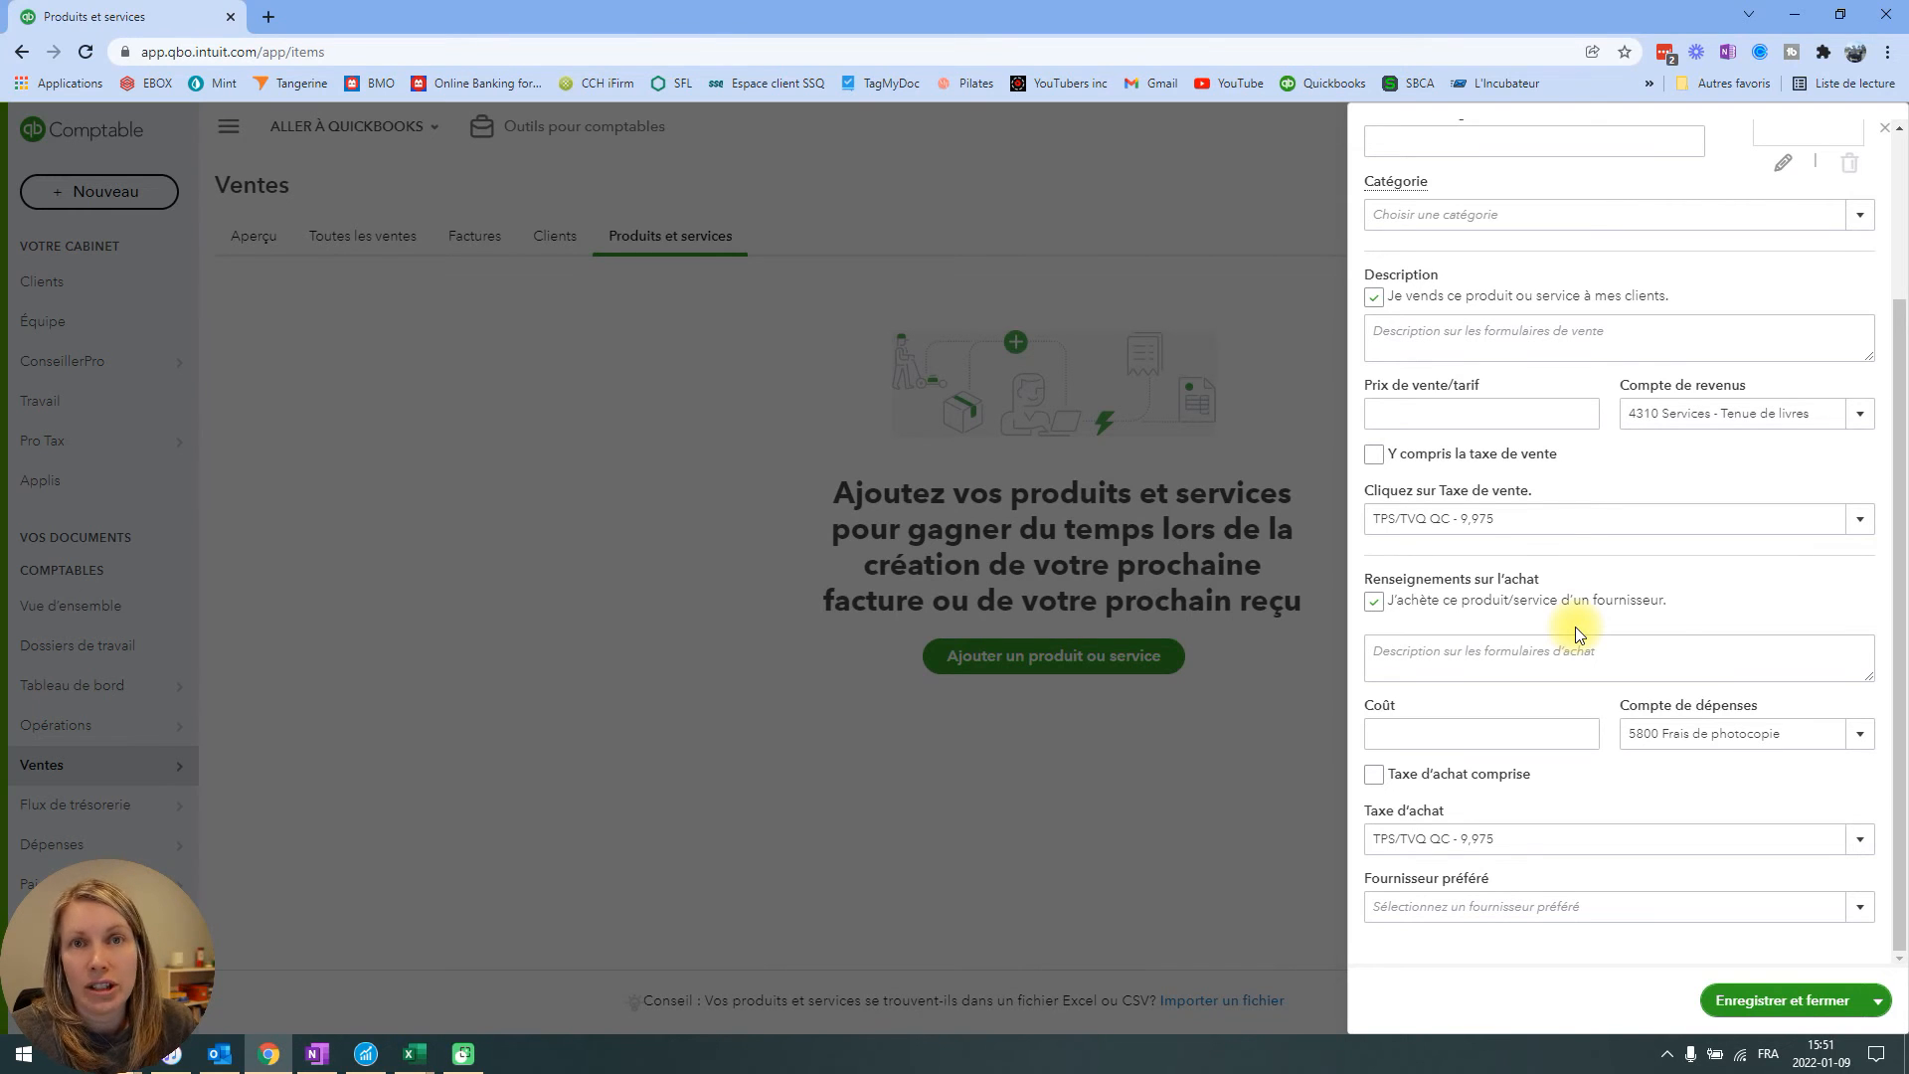
pyautogui.scroll(3, 1611, 729)
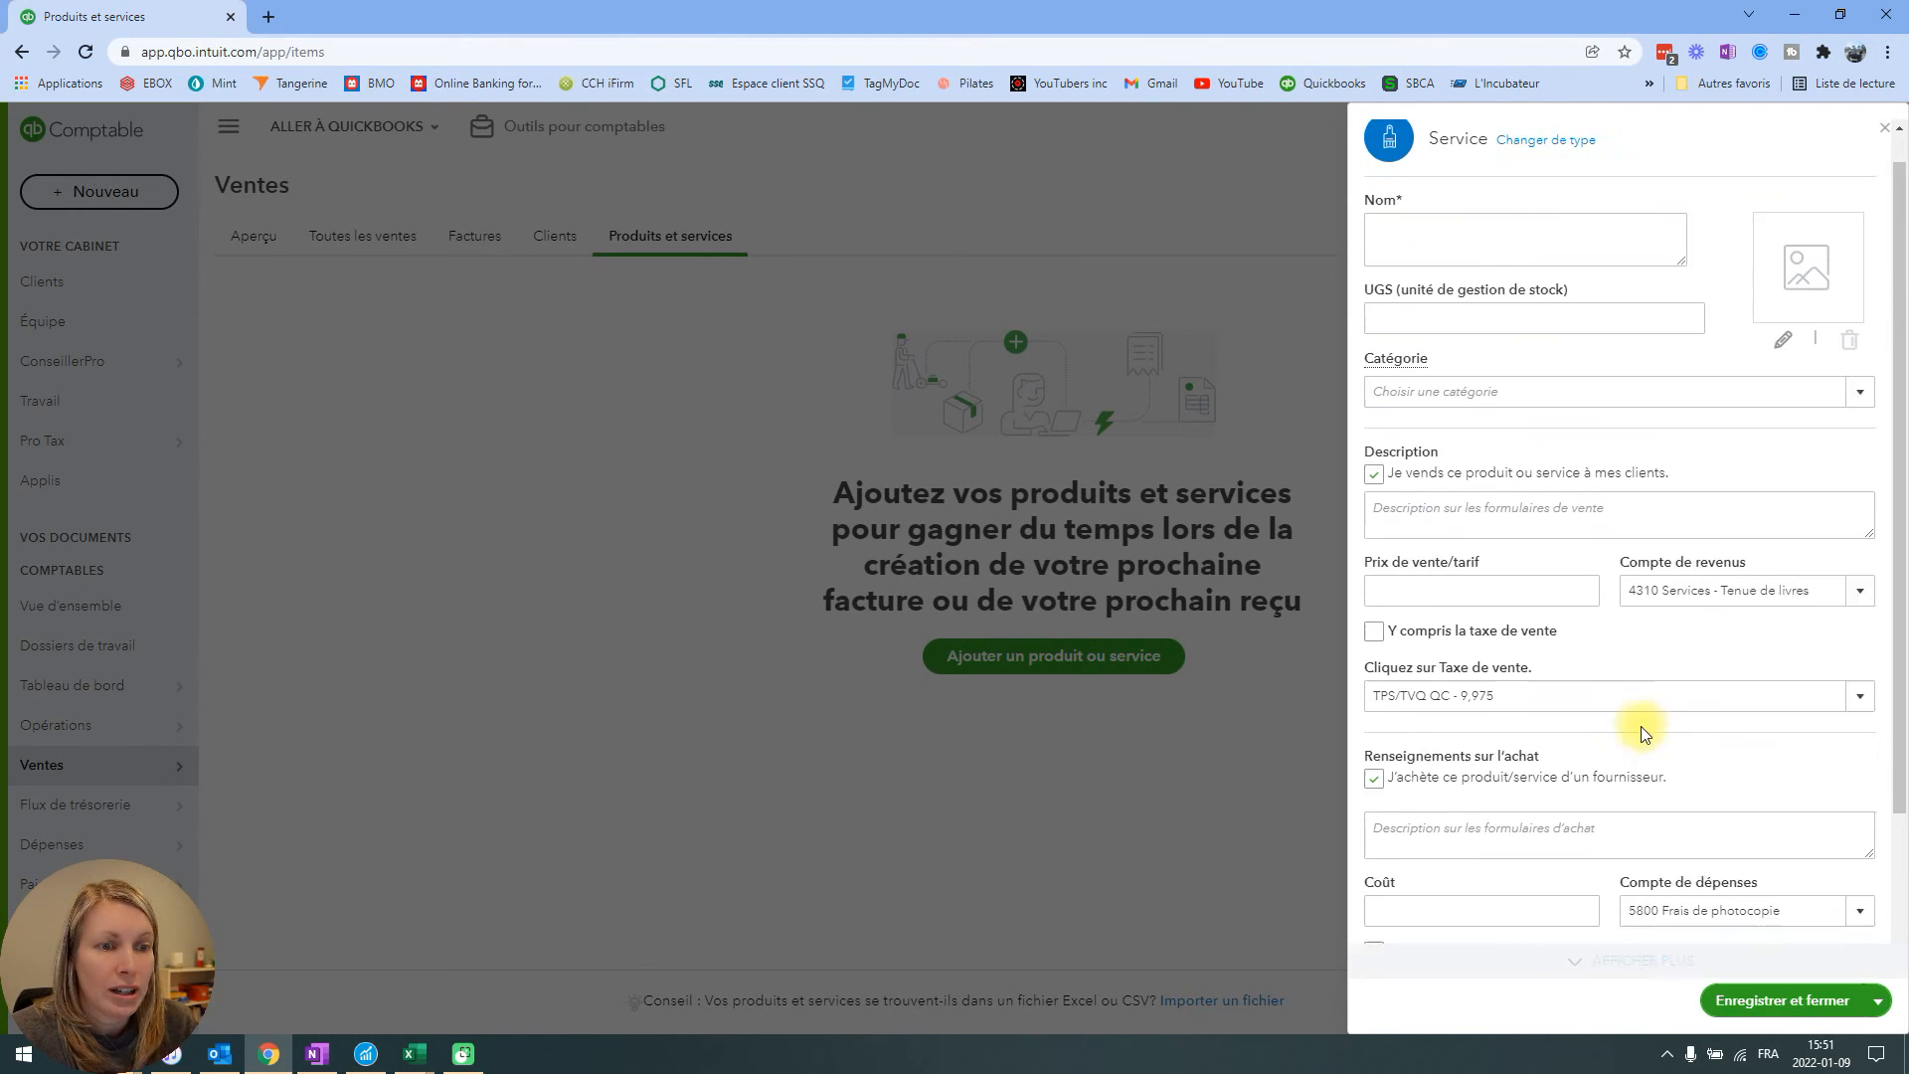
pyautogui.scroll(-2, 1641, 730)
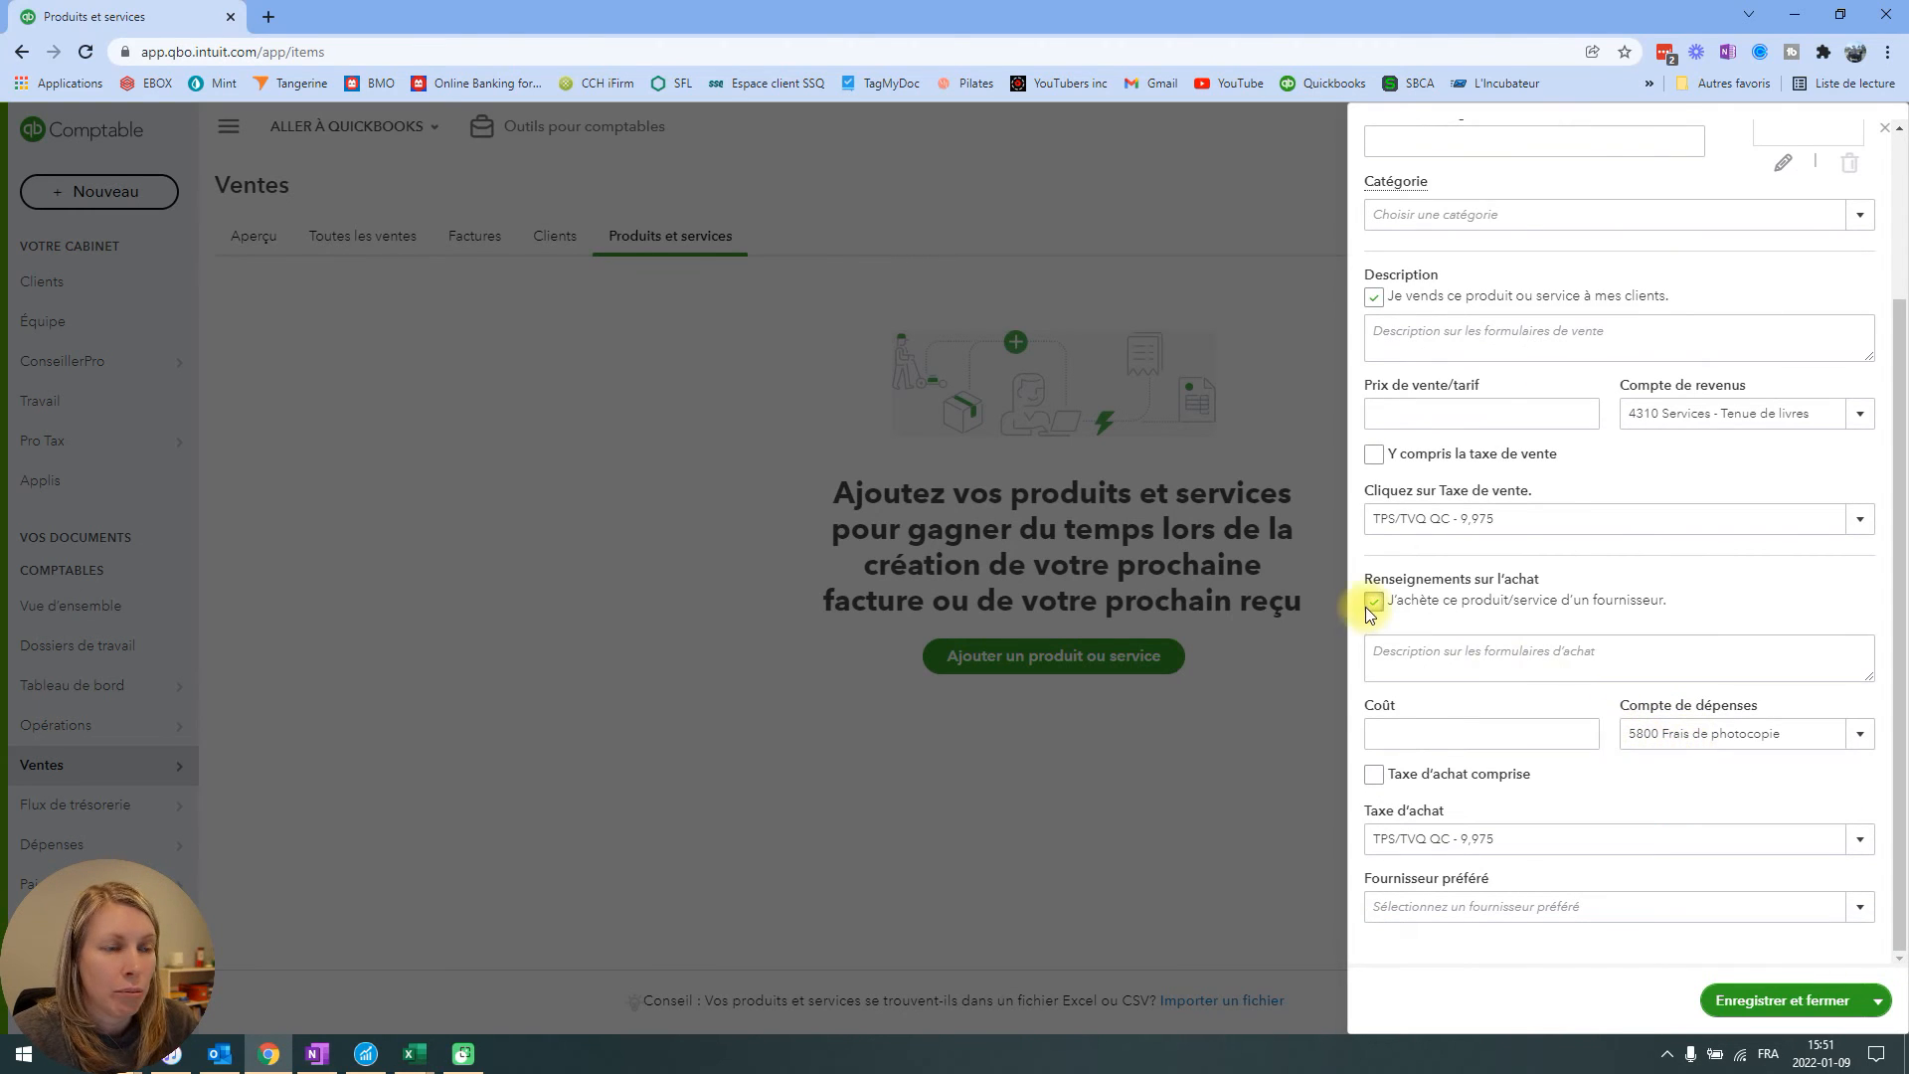
pyautogui.scroll(3, 1702, 691)
pyautogui.scroll(-3, 1670, 696)
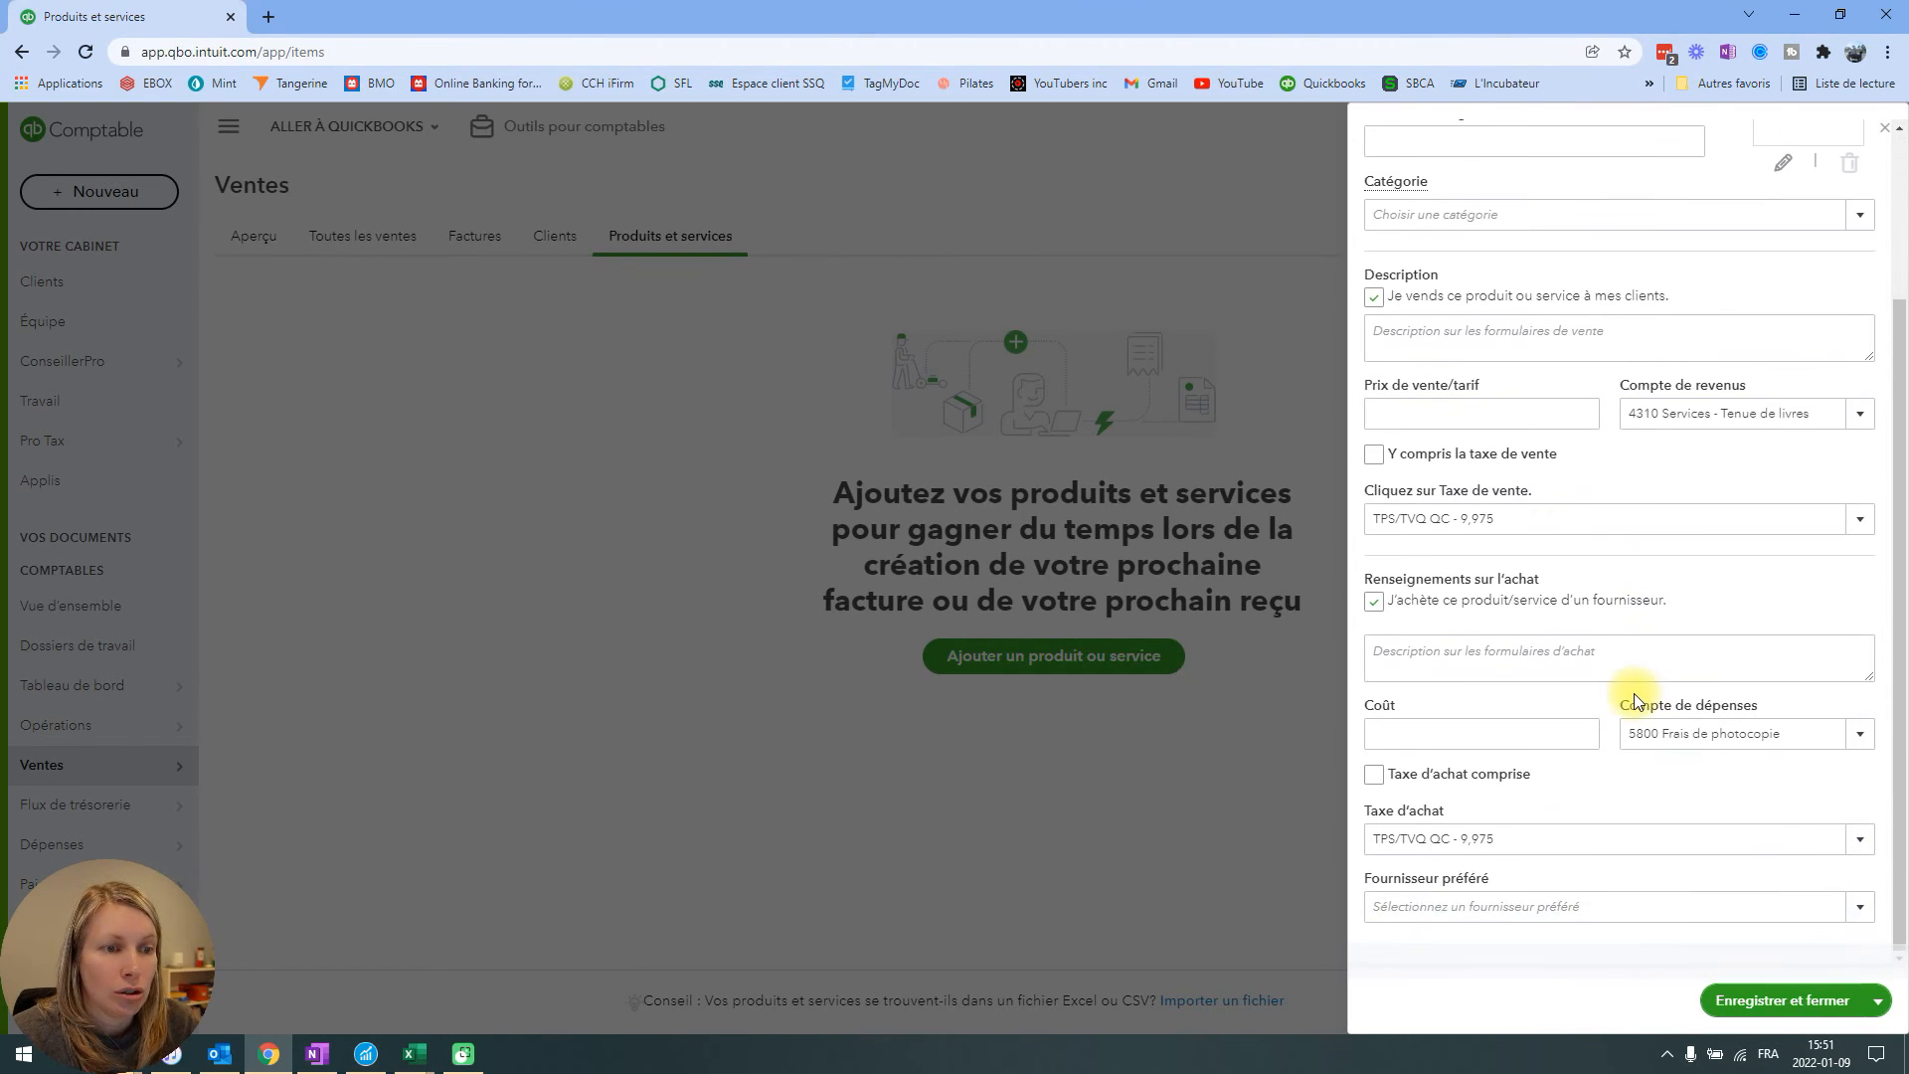
pyautogui.scroll(3, 1635, 696)
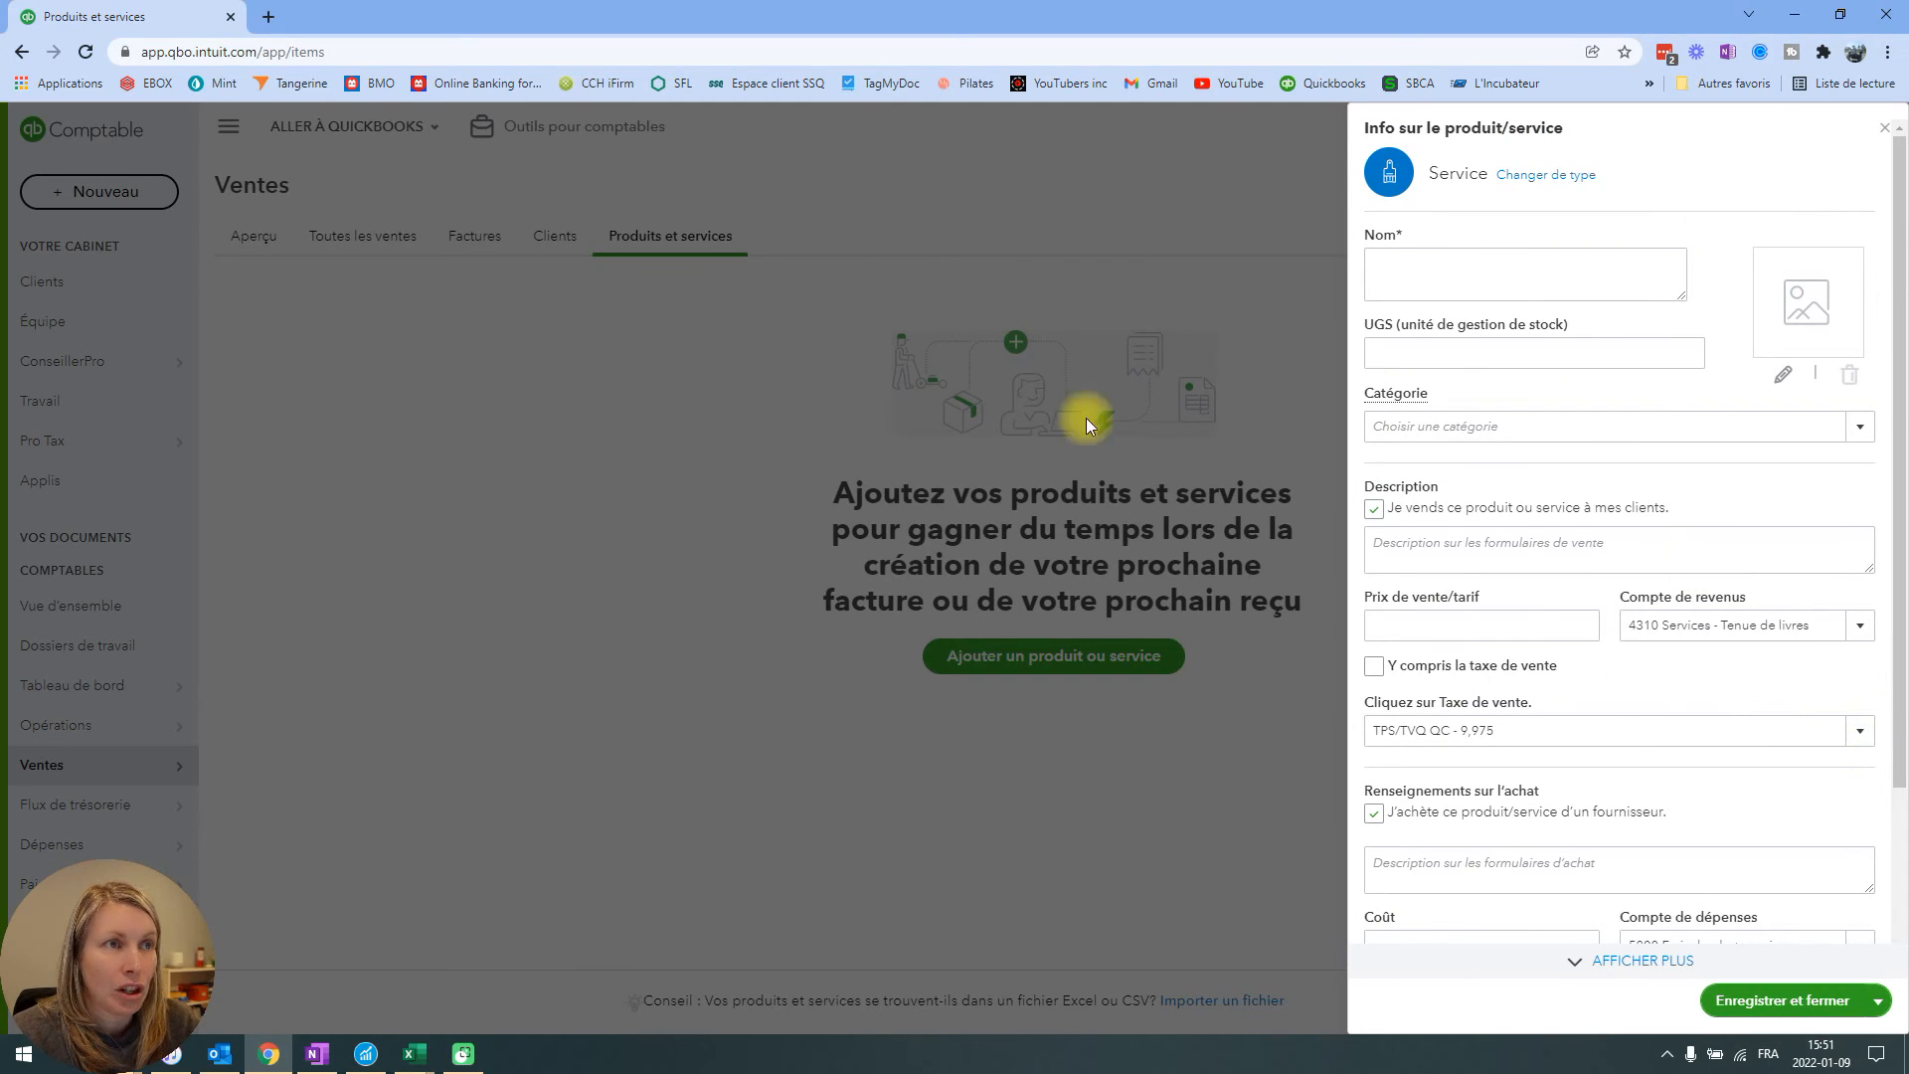
pyautogui.click(1882, 135)
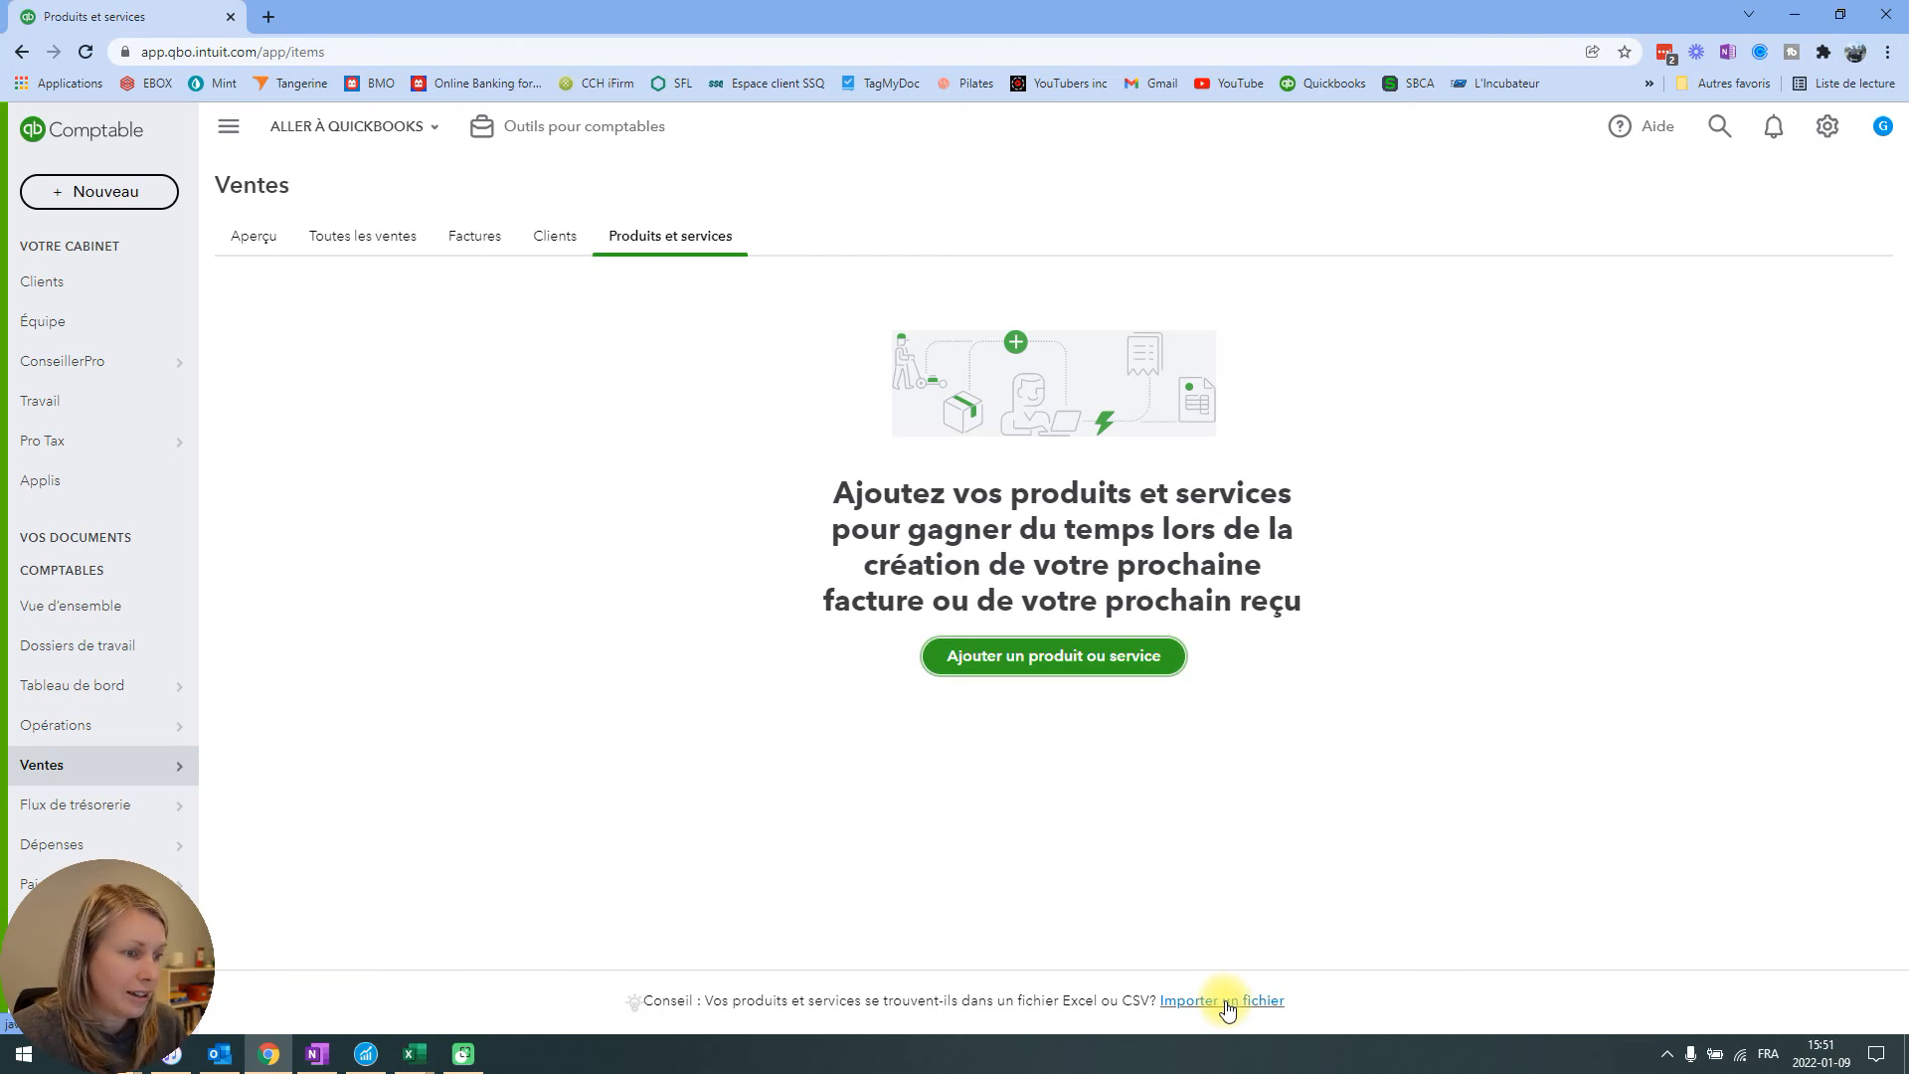
# Find the option to import products and services from an Excel or CSV file.
pyautogui.click(1359, 1010)
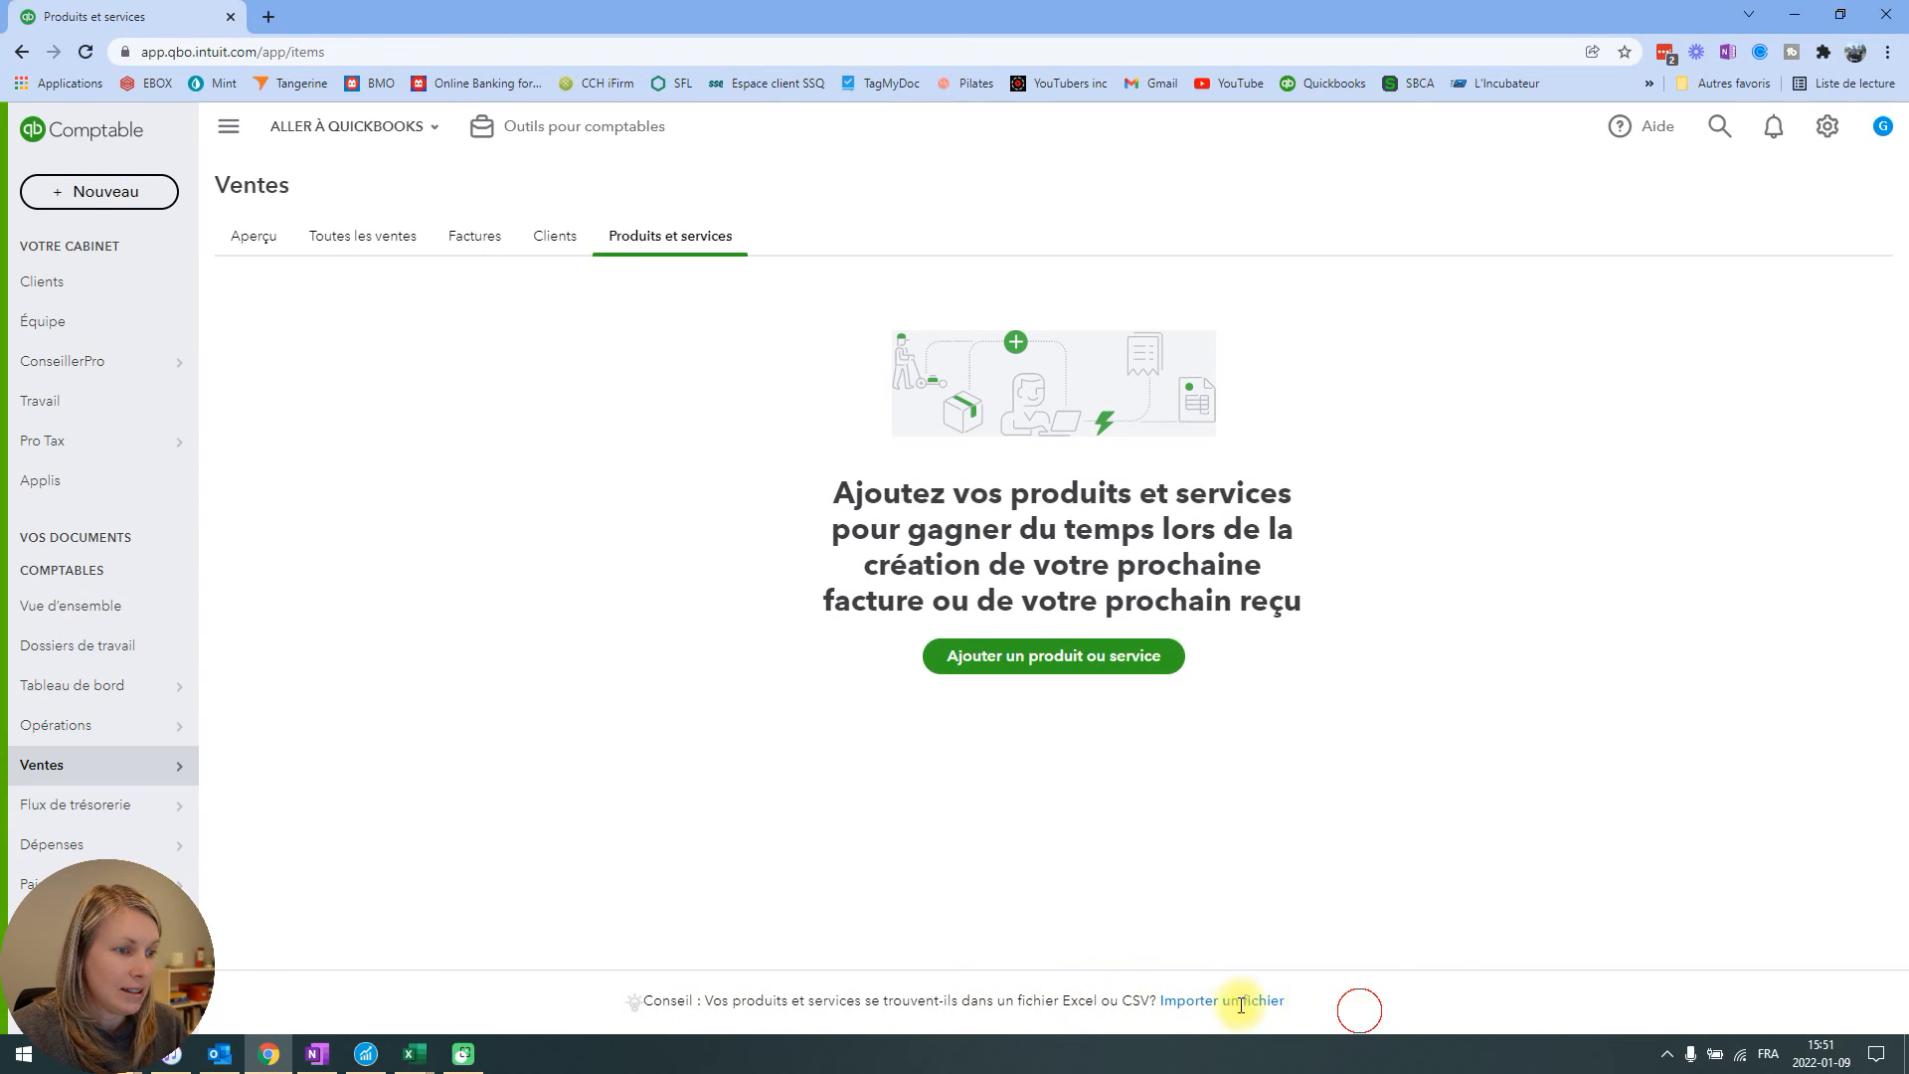
pyautogui.moveTo(1288, 1004); pyautogui.dragTo(599, 1004)
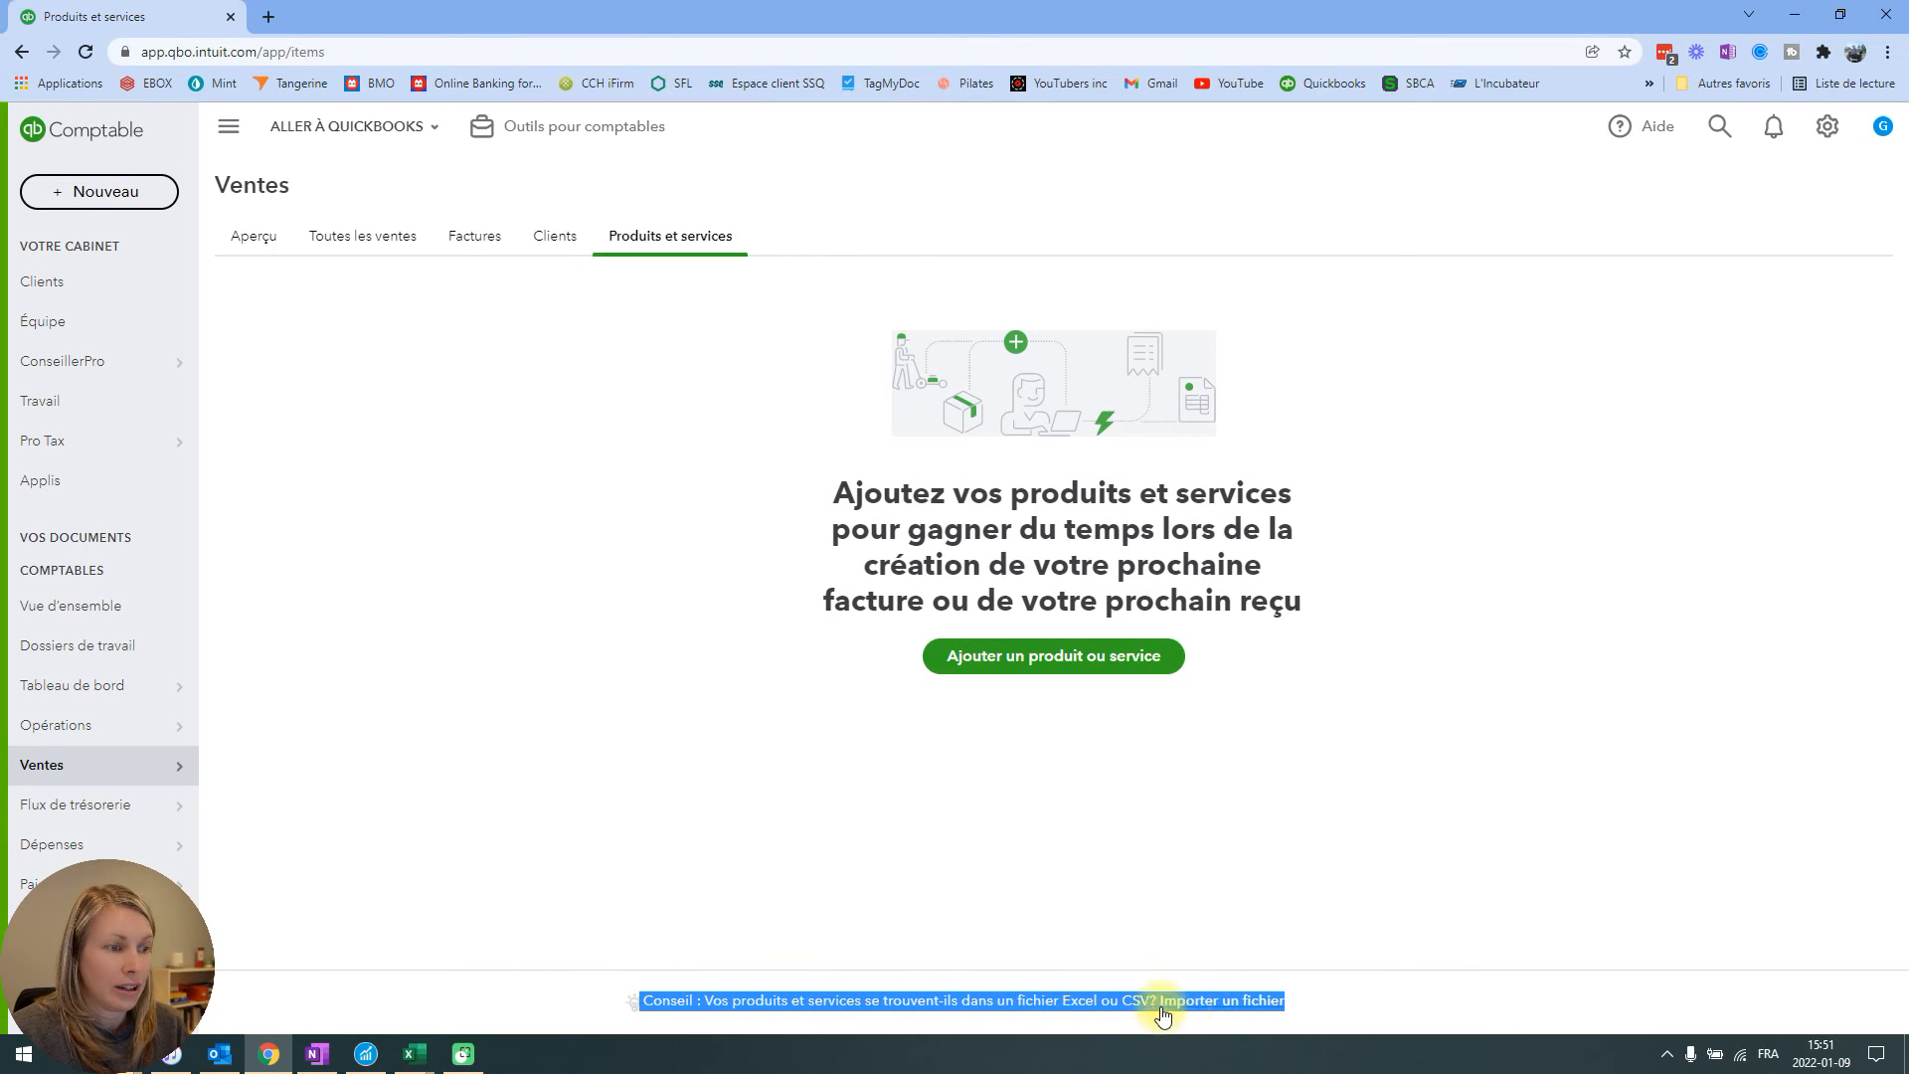
pyautogui.click(1238, 1004)
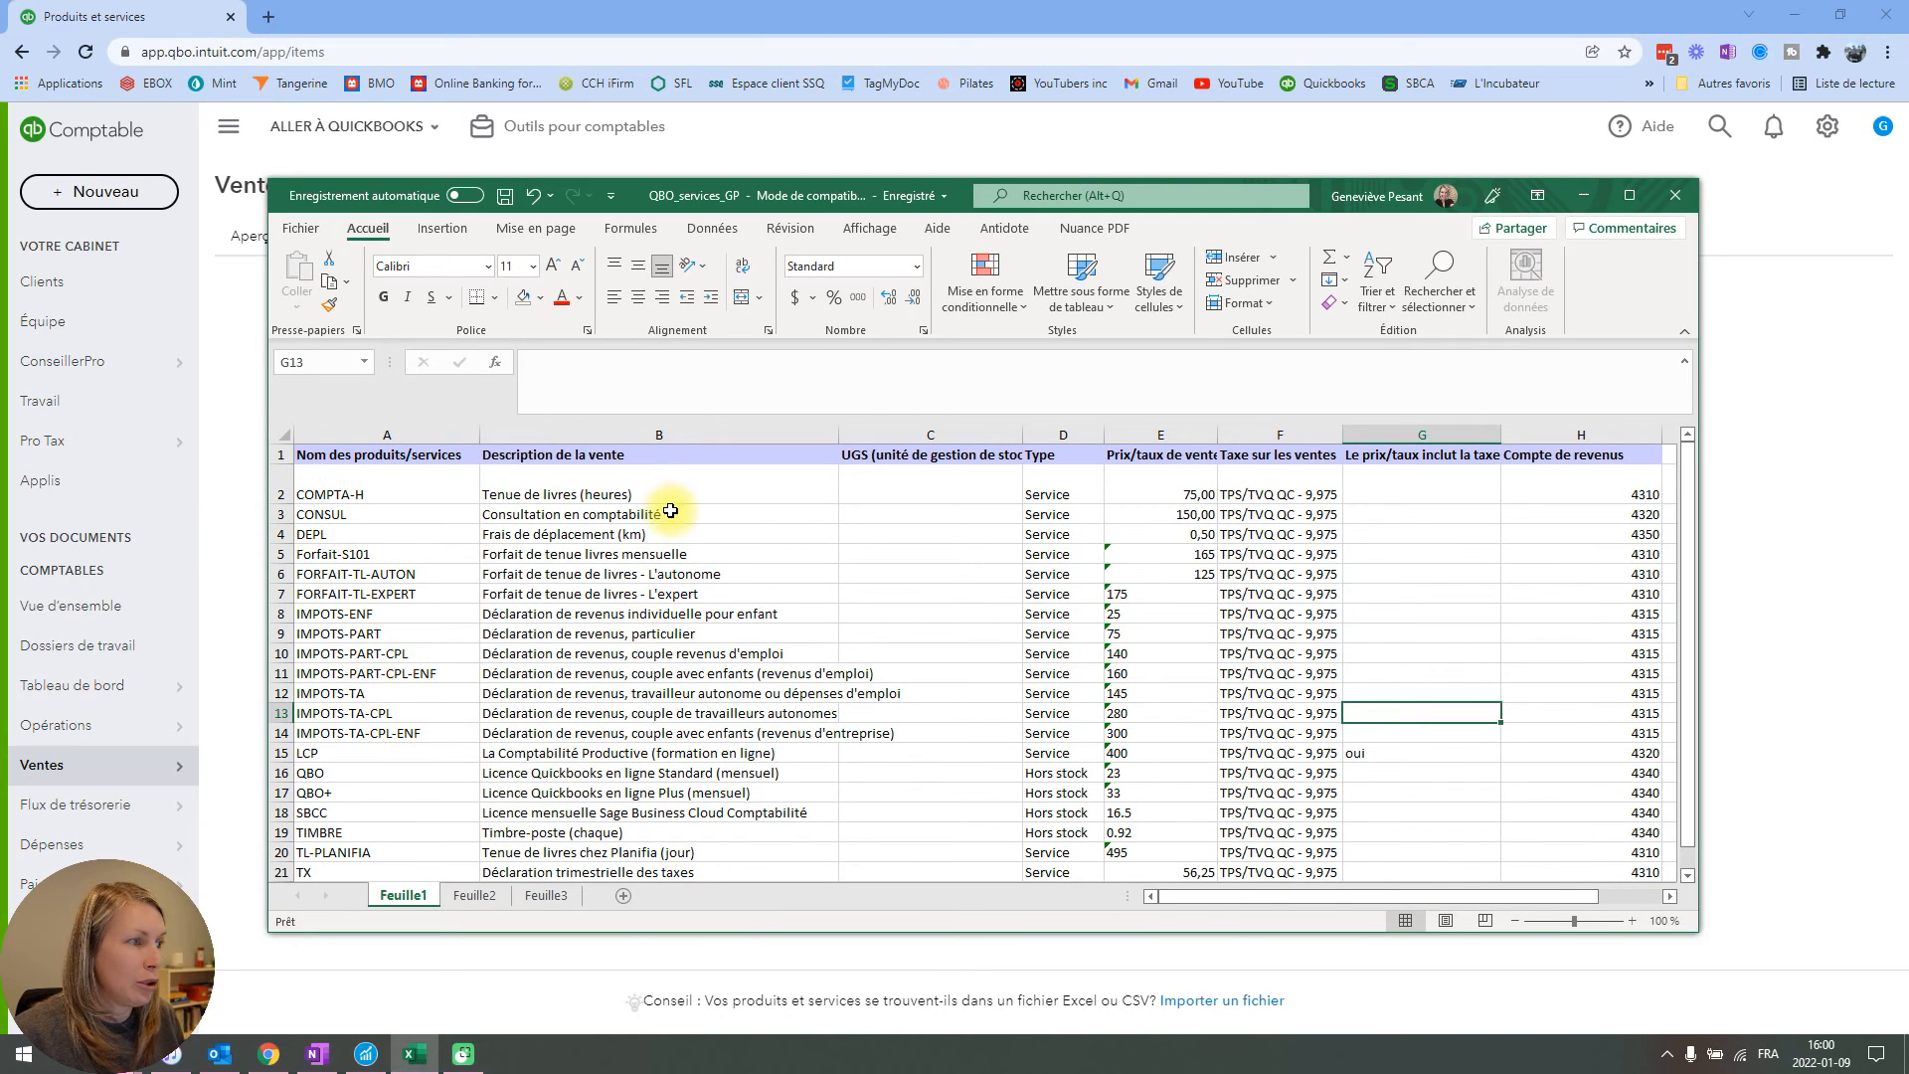
# Examine the names, descriptions, types, prices, tax settings and revenue accounts in the QBO_services_GP workbook in Excel.
pyautogui.scroll(-1, 1222, 547)
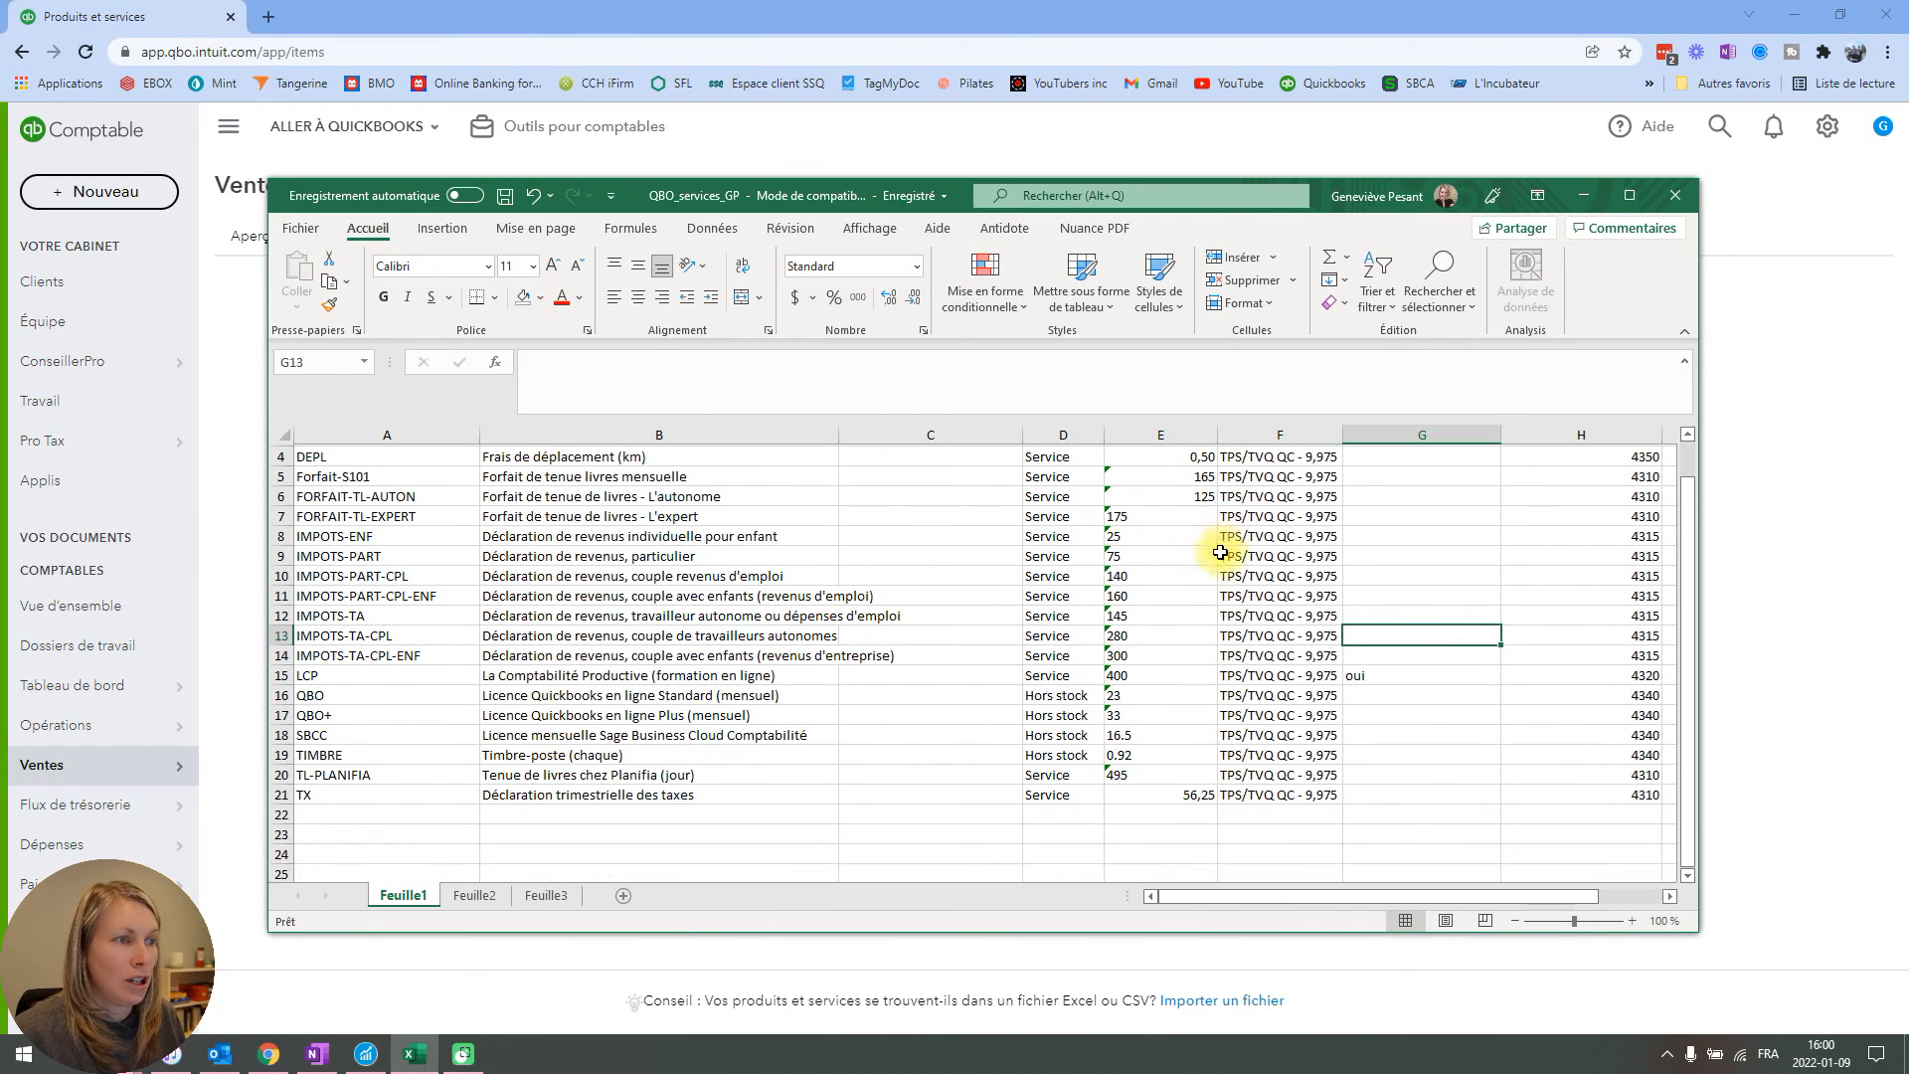
pyautogui.scroll(1, 1090, 719)
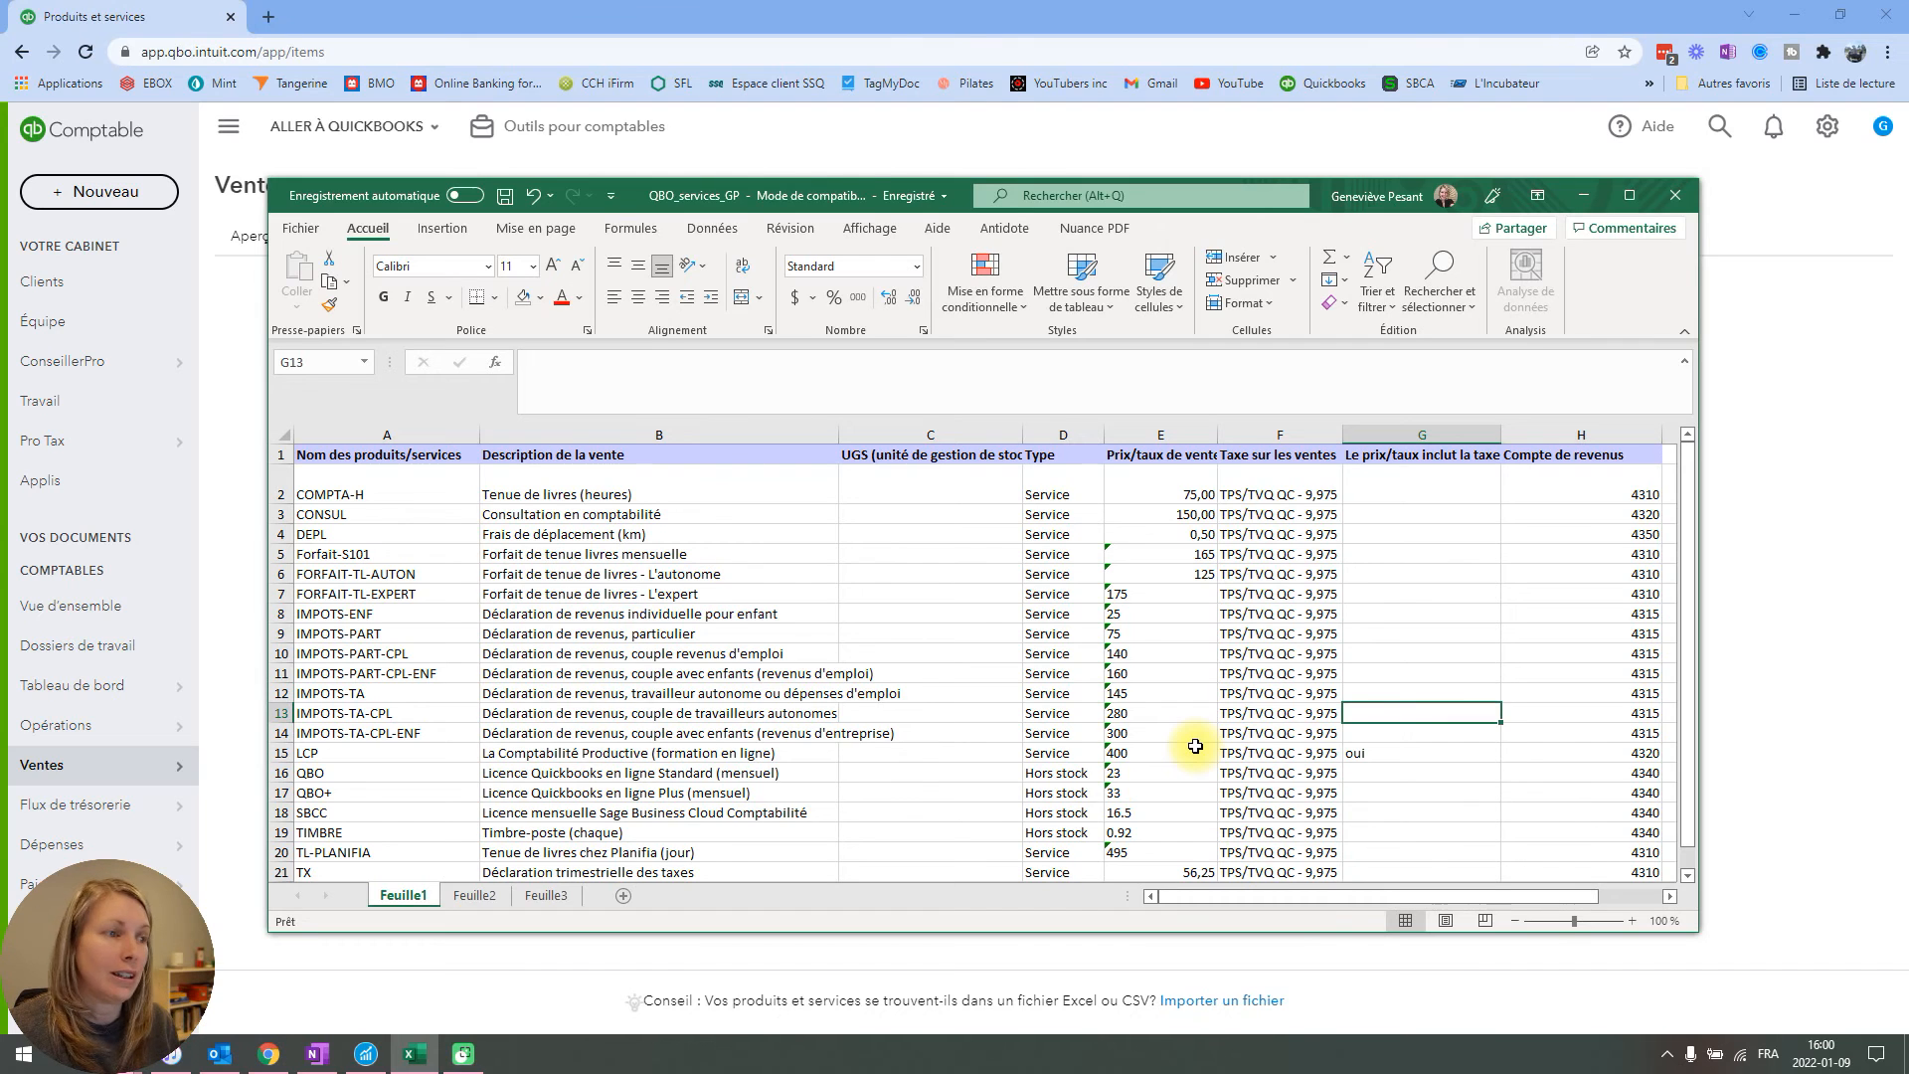
pyautogui.scroll(-1, 1443, 529)
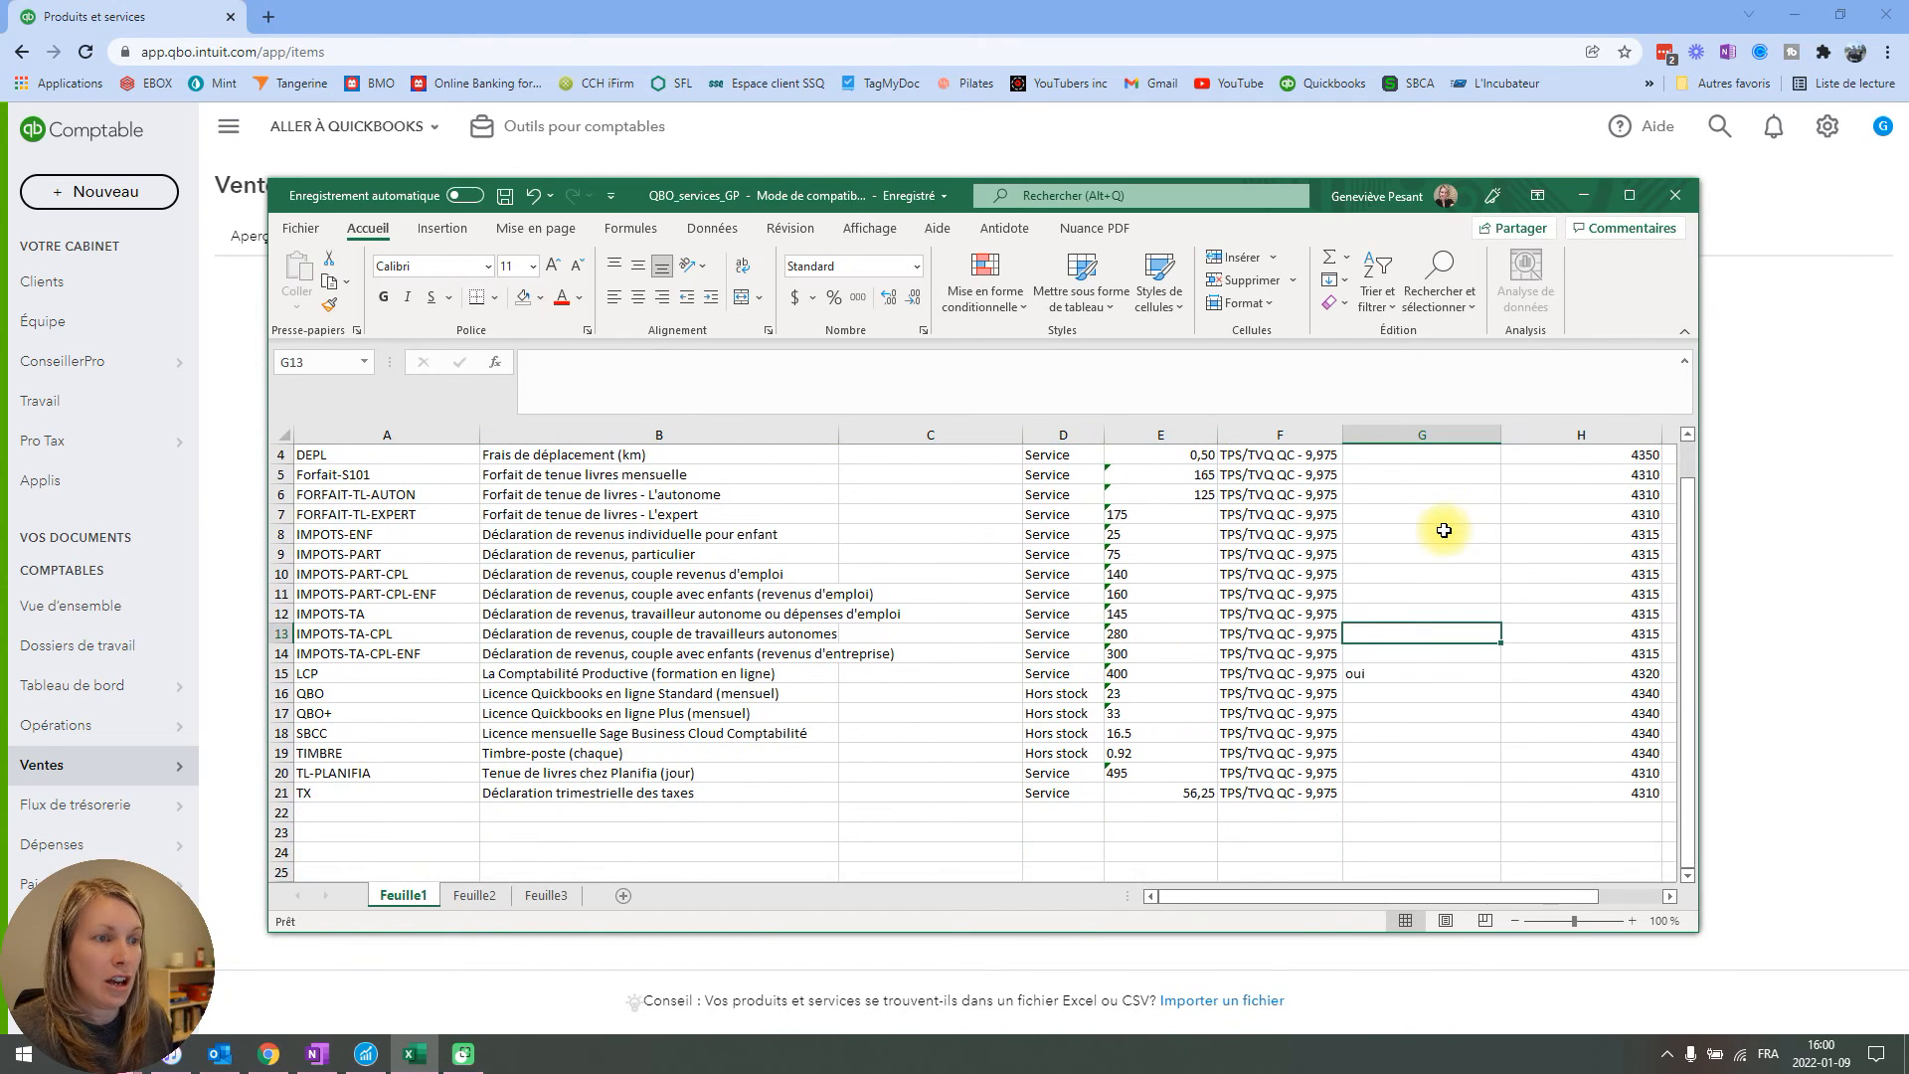
pyautogui.scroll(1, 1443, 531)
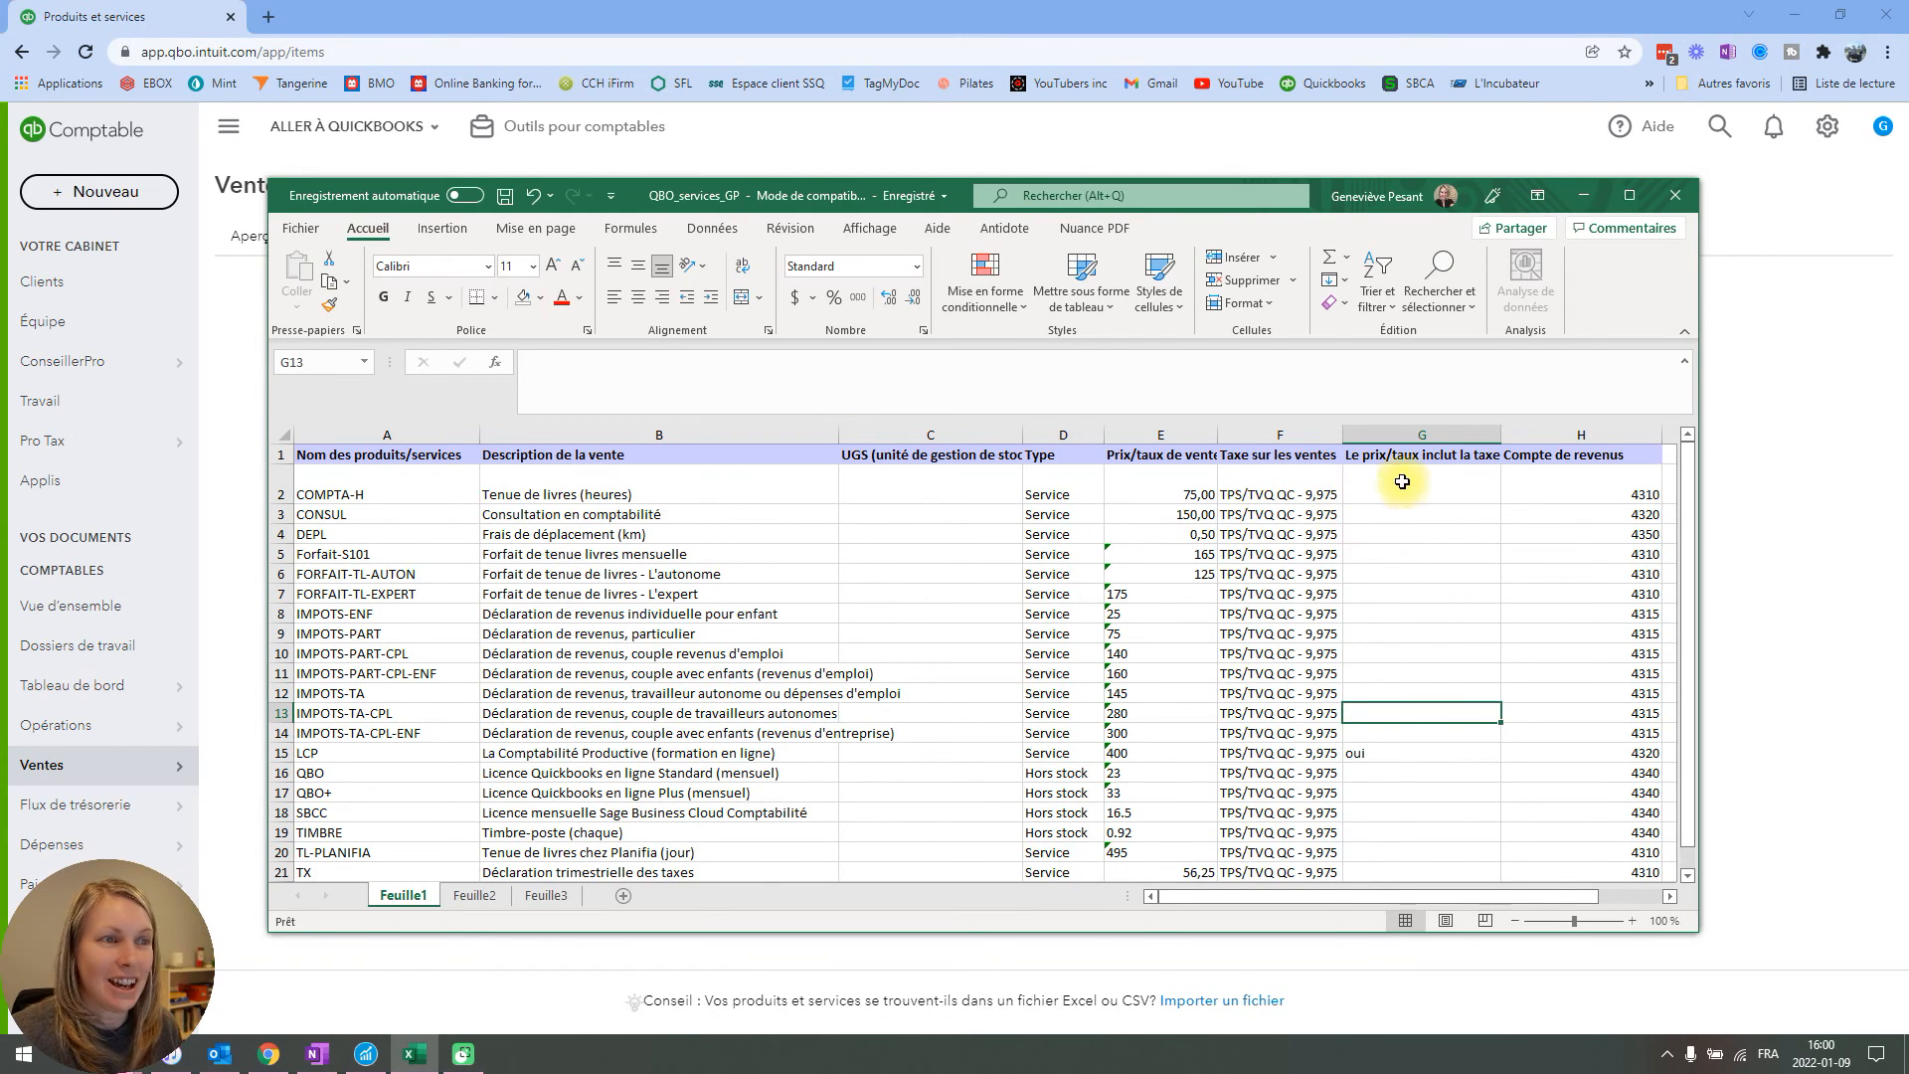
pyautogui.scroll(-1, 1551, 572)
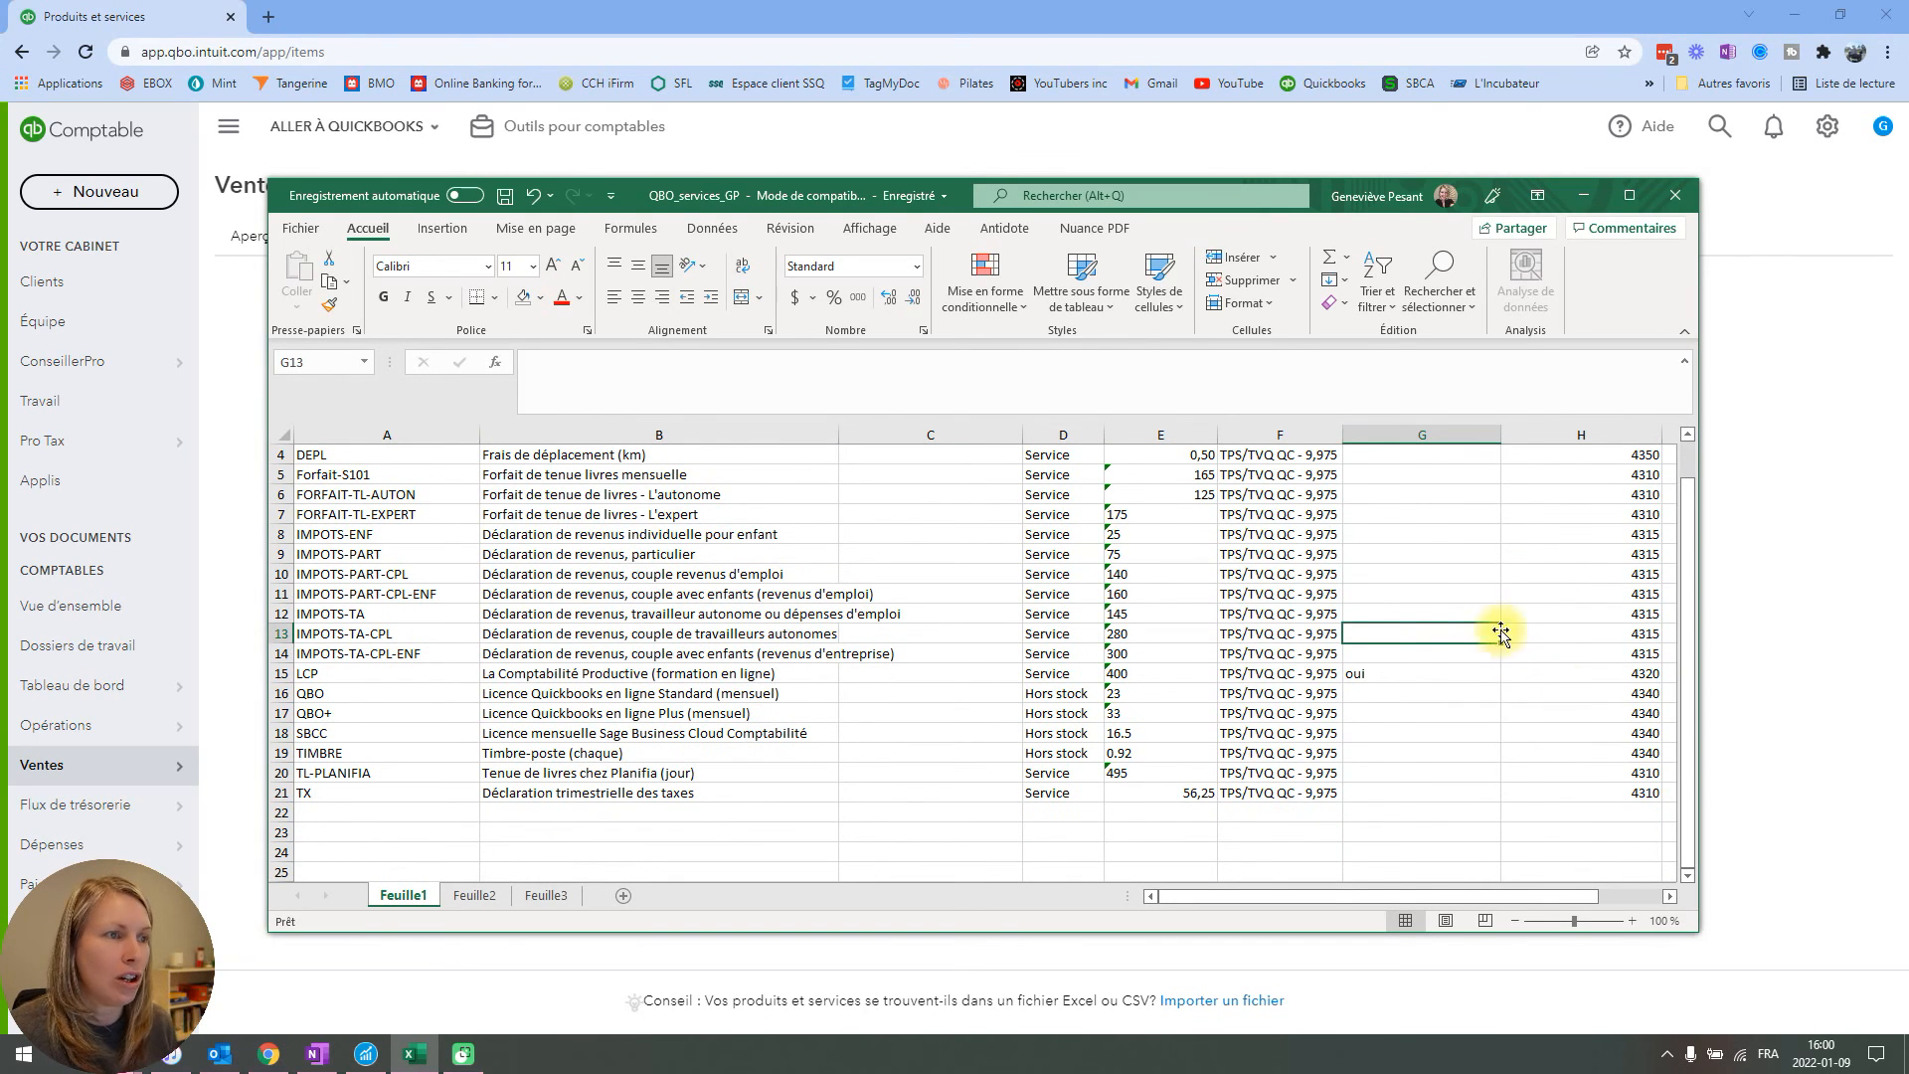
pyautogui.scroll(1, 1398, 646)
pyautogui.scroll(-1, 1381, 623)
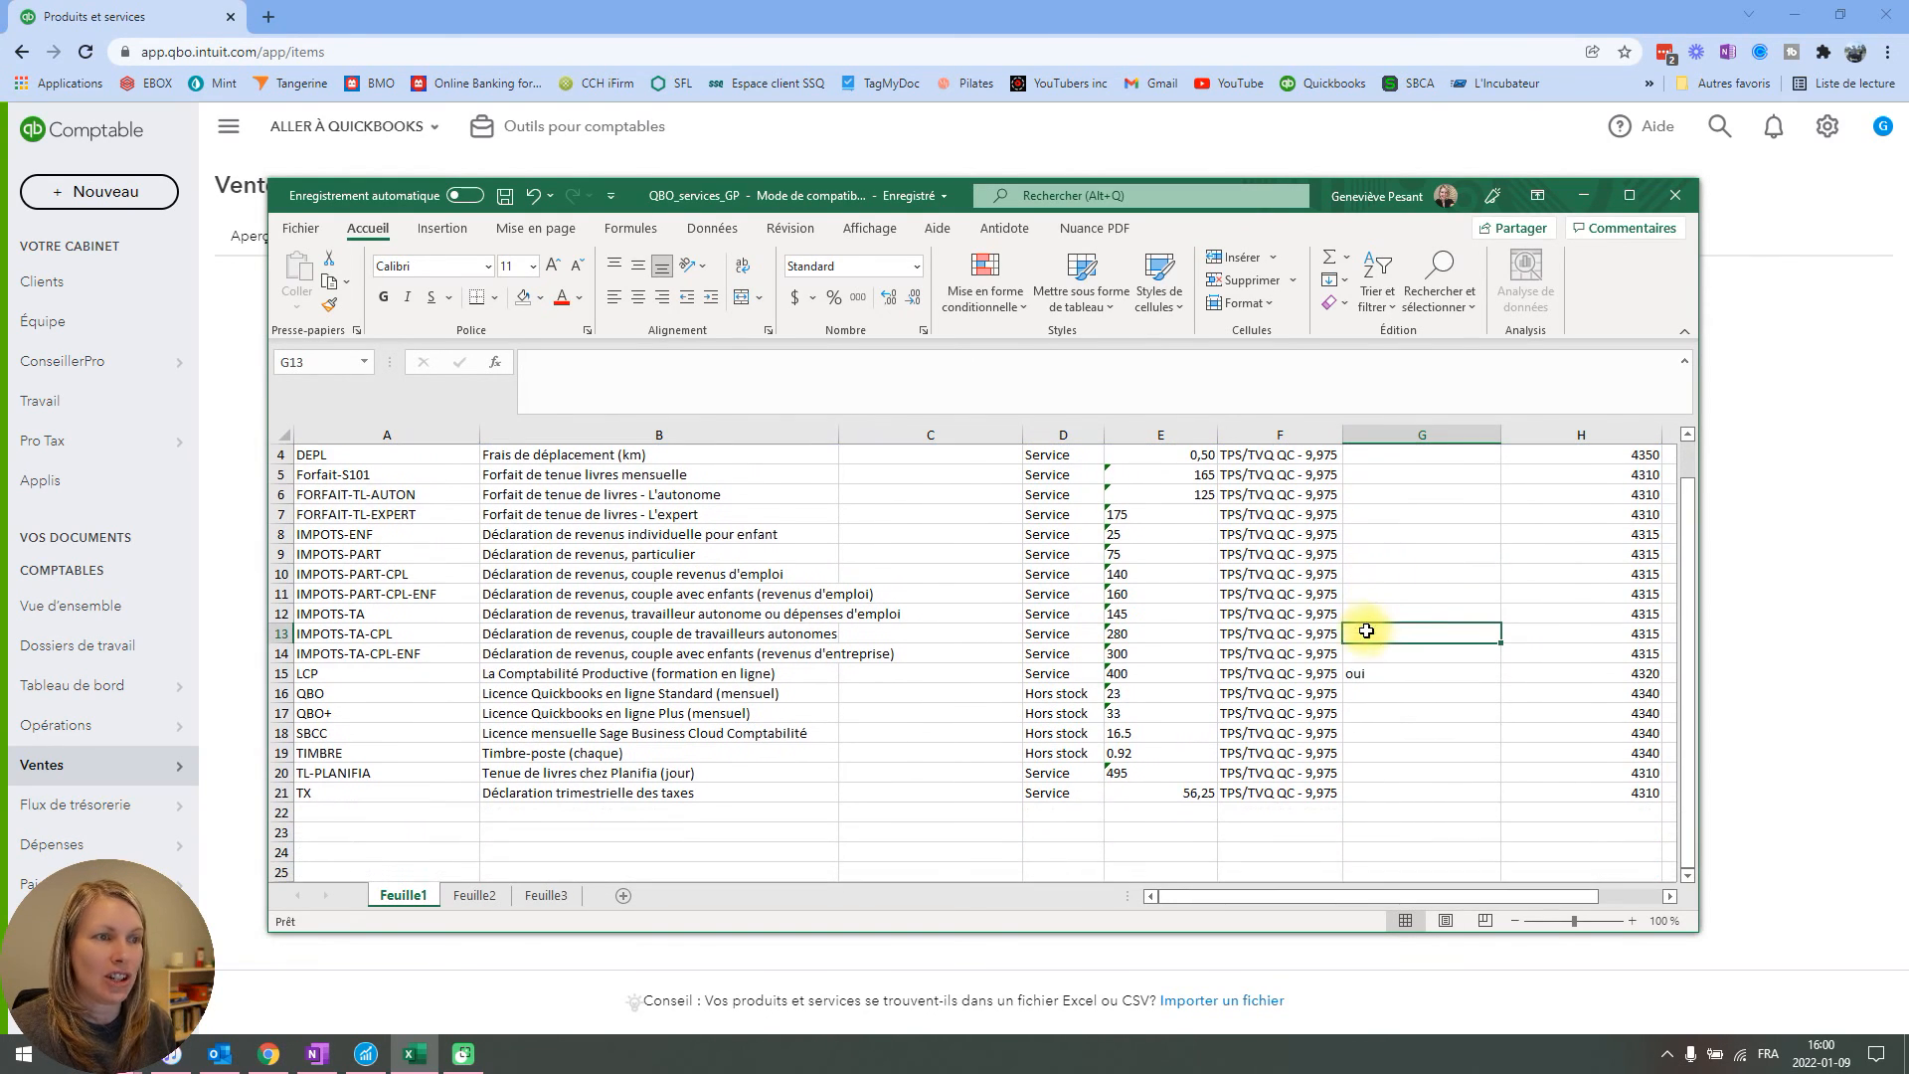
# Check which items have tax included in their price, including the LCP online training, and close the QBO_services_GP workbook.
pyautogui.scroll(1, 1402, 681)
pyautogui.scroll(1, 1406, 675)
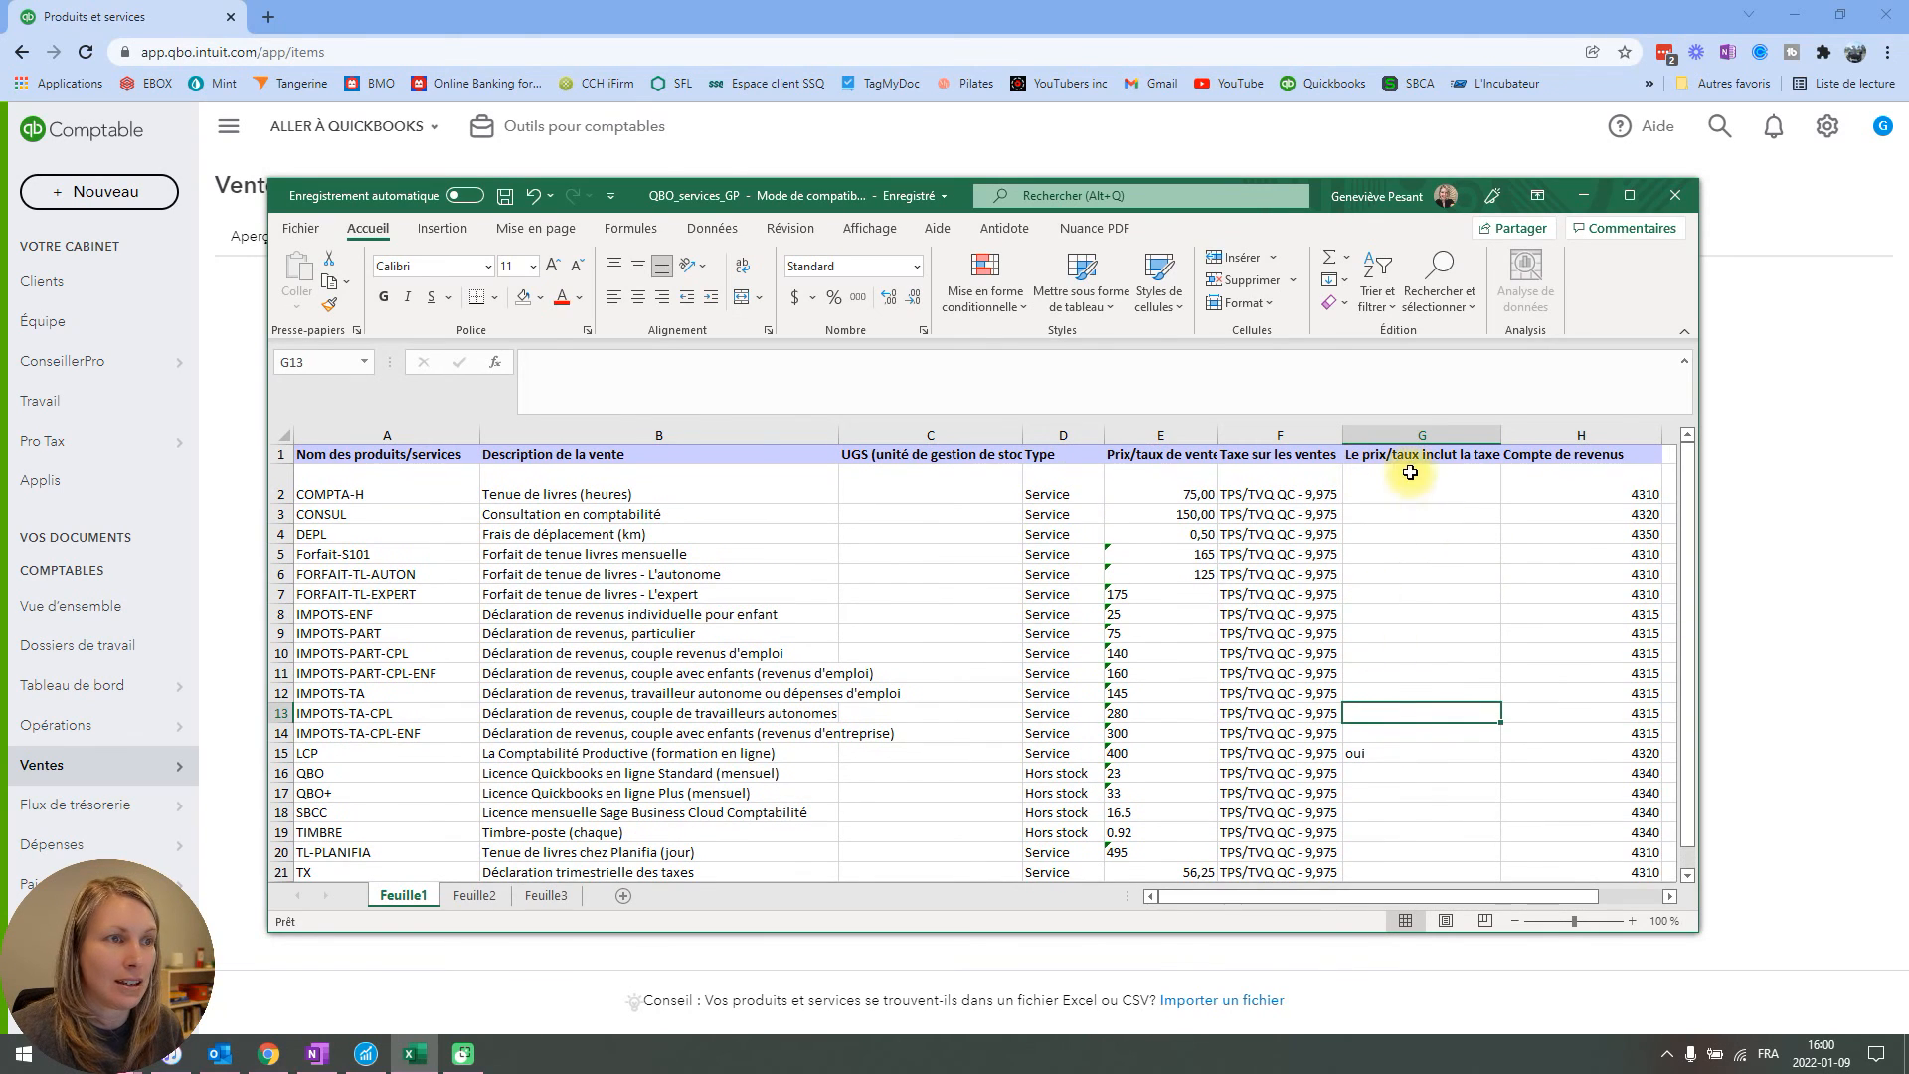
pyautogui.click(1406, 753)
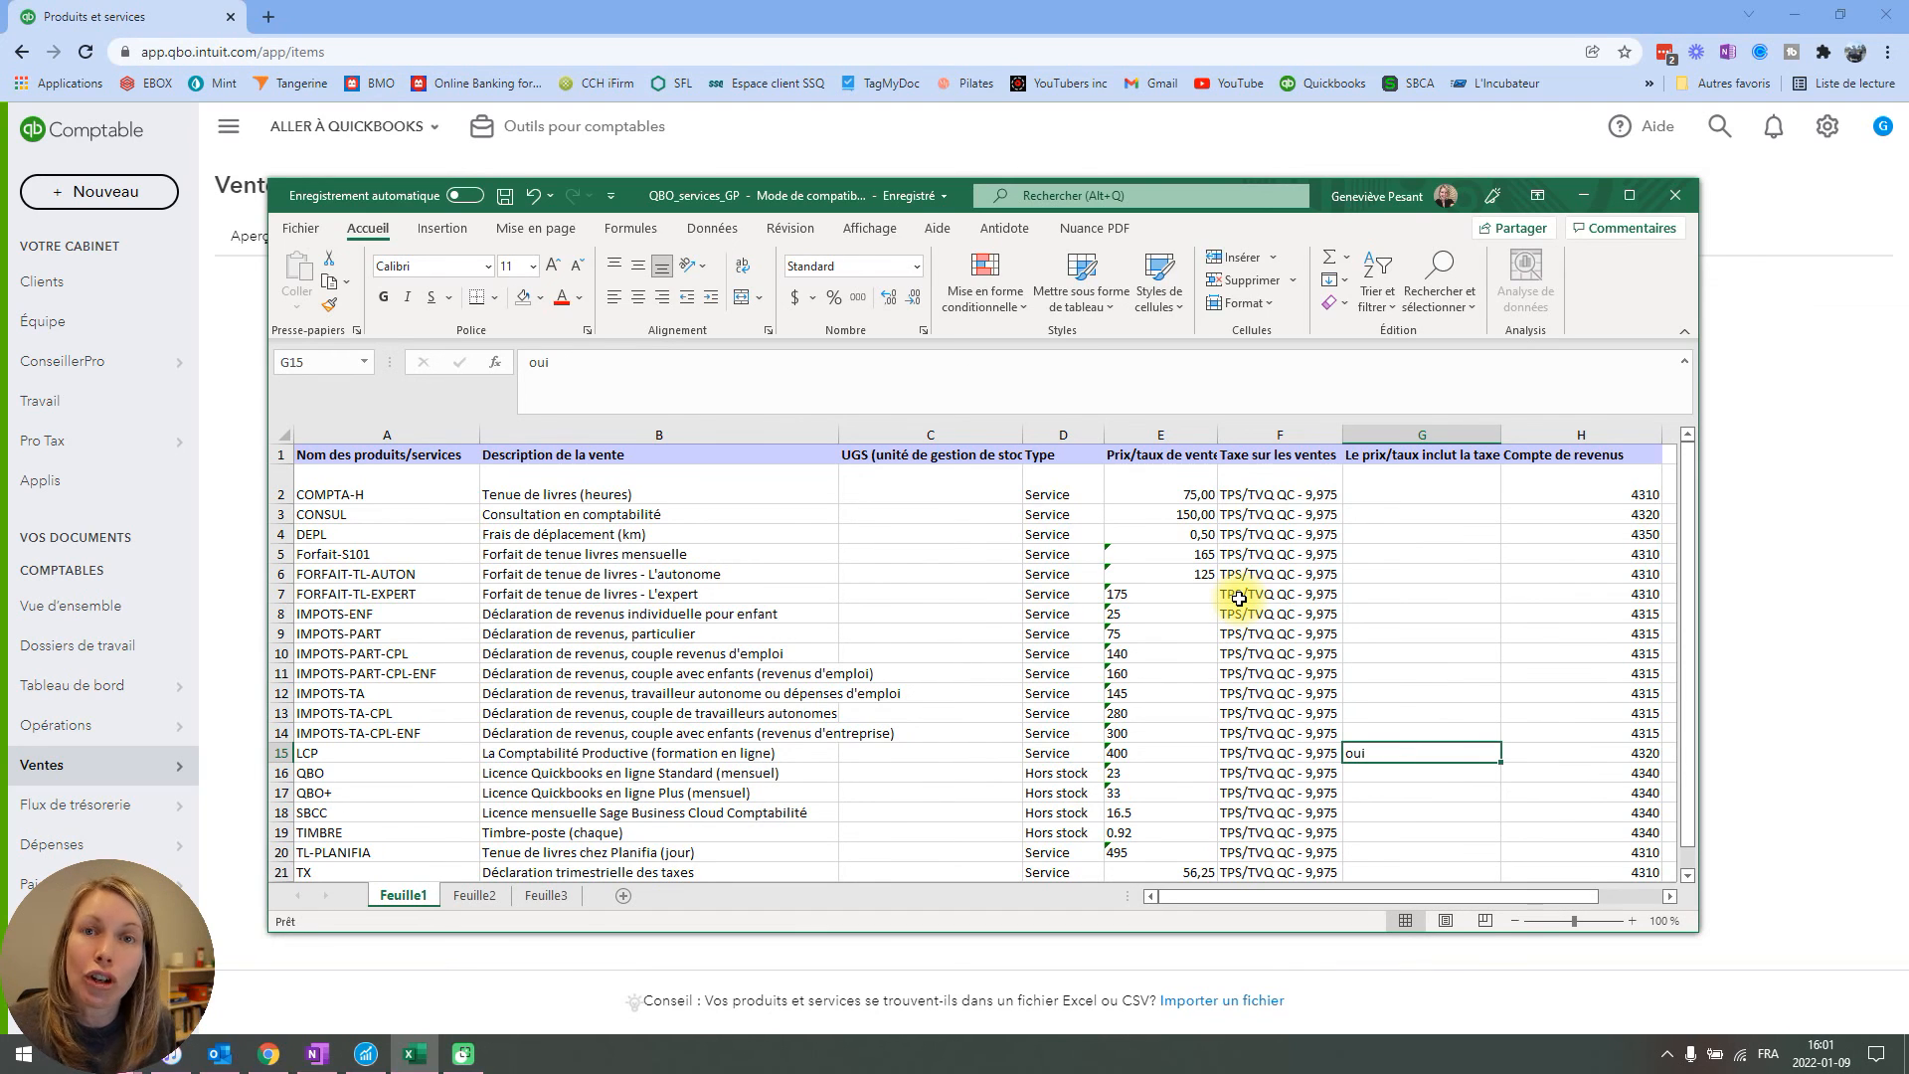
pyautogui.scroll(-1, 1217, 636)
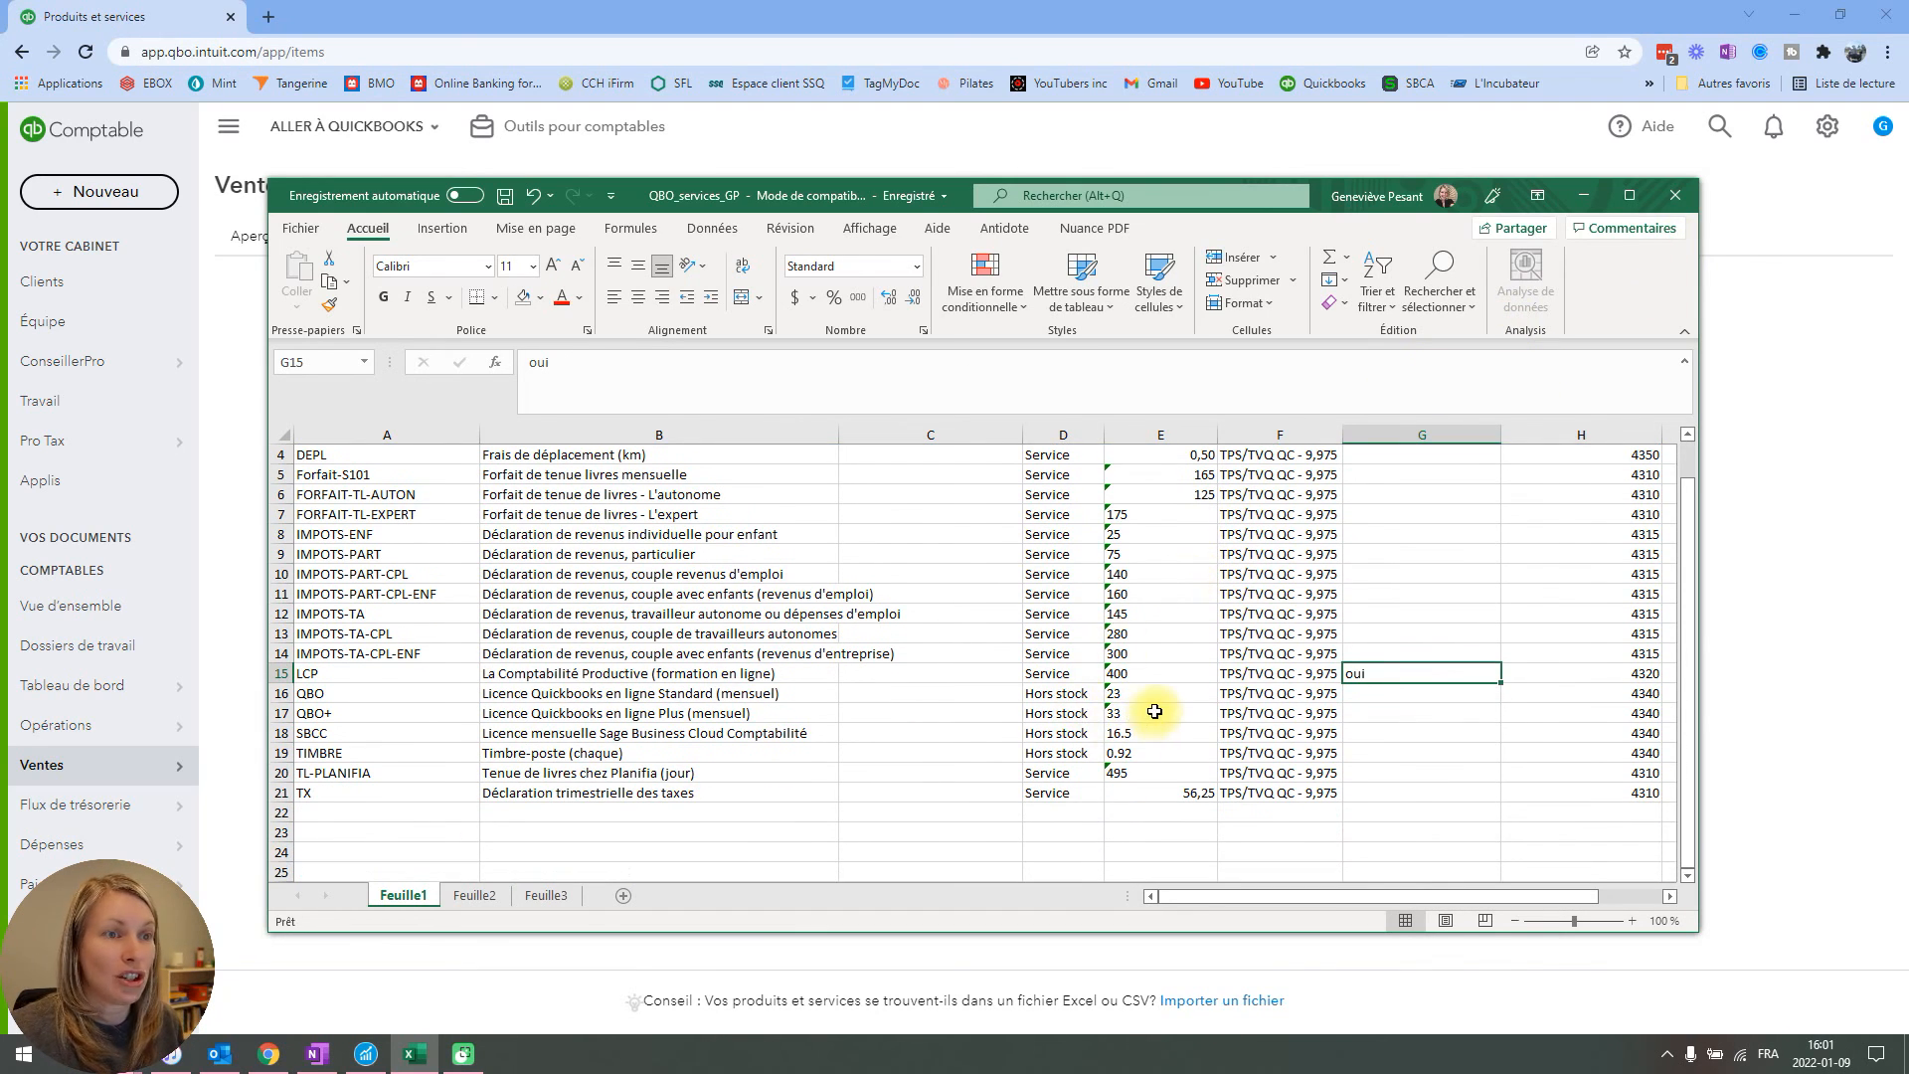
pyautogui.click(1675, 195)
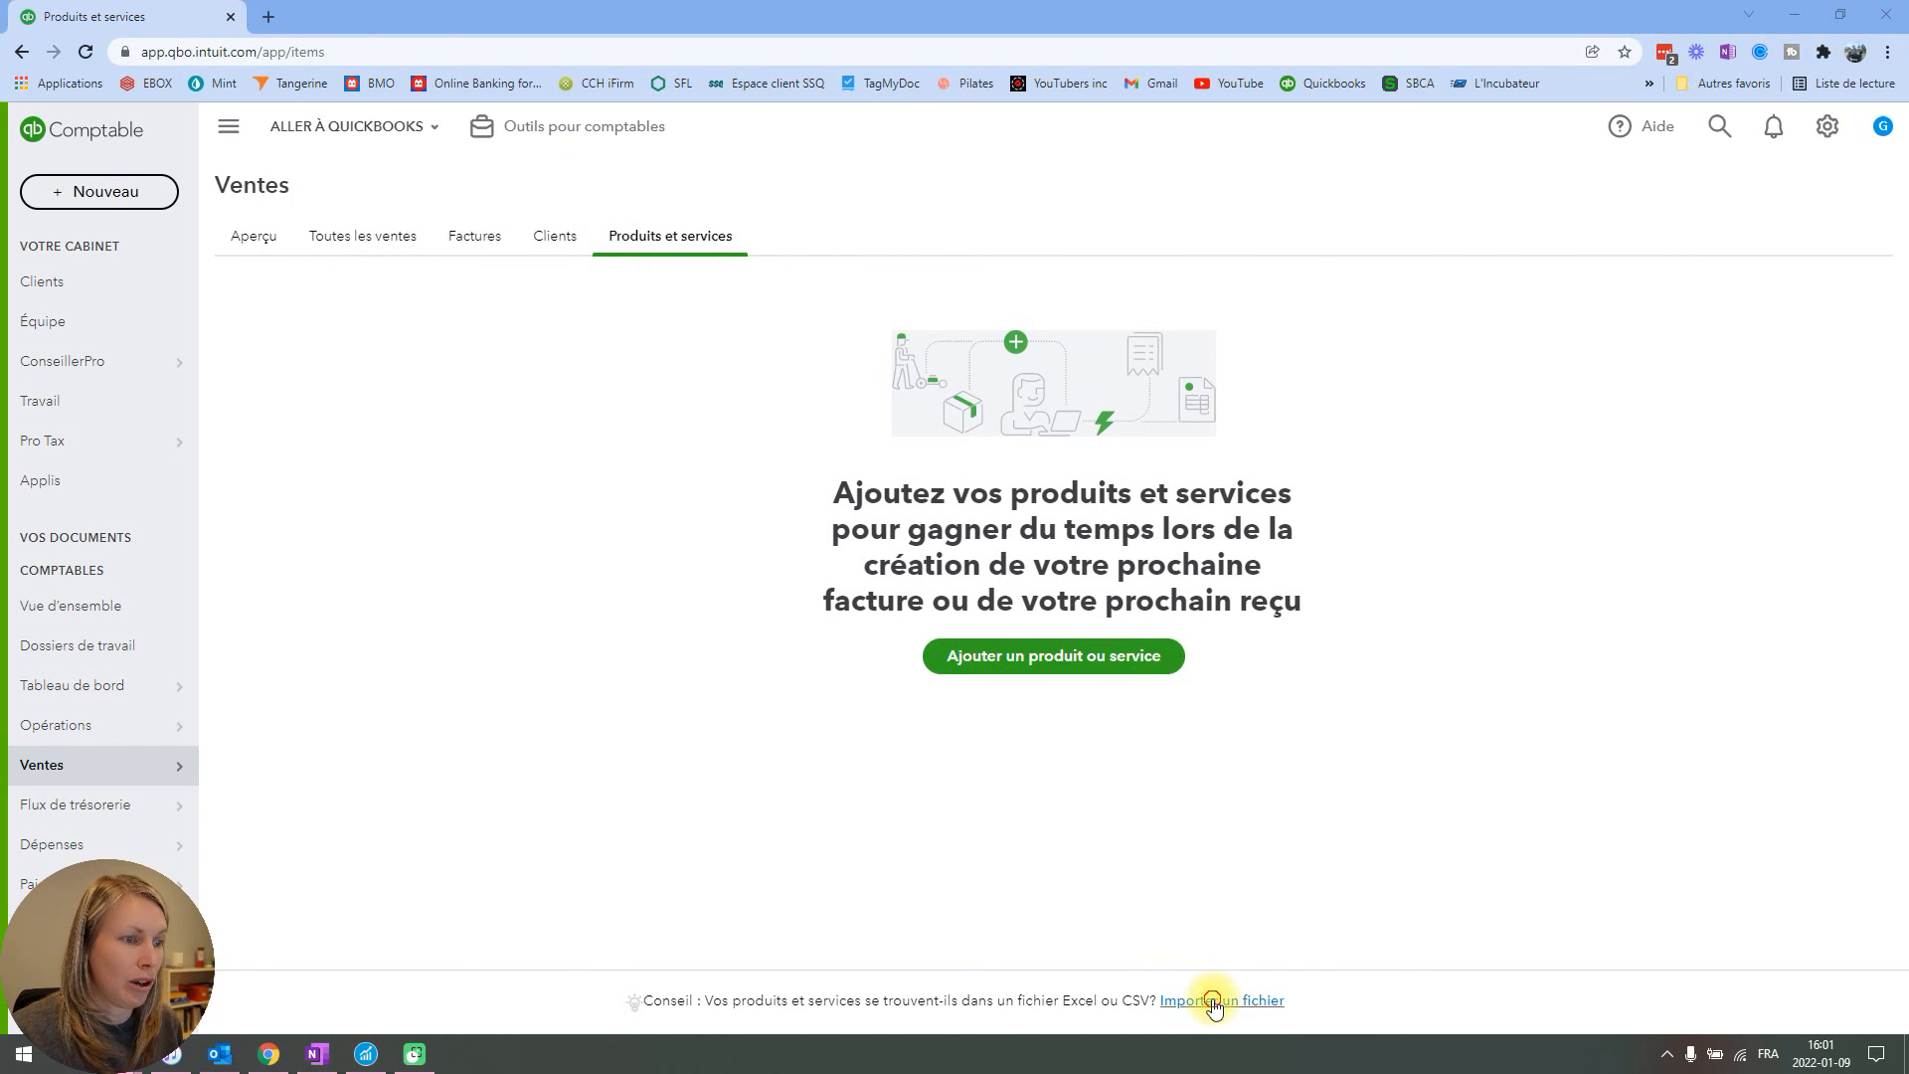
# Start the products and services import in QuickBooks, upload the QBO_services_GP file, and proceed to the import review.
pyautogui.click(1212, 1001)
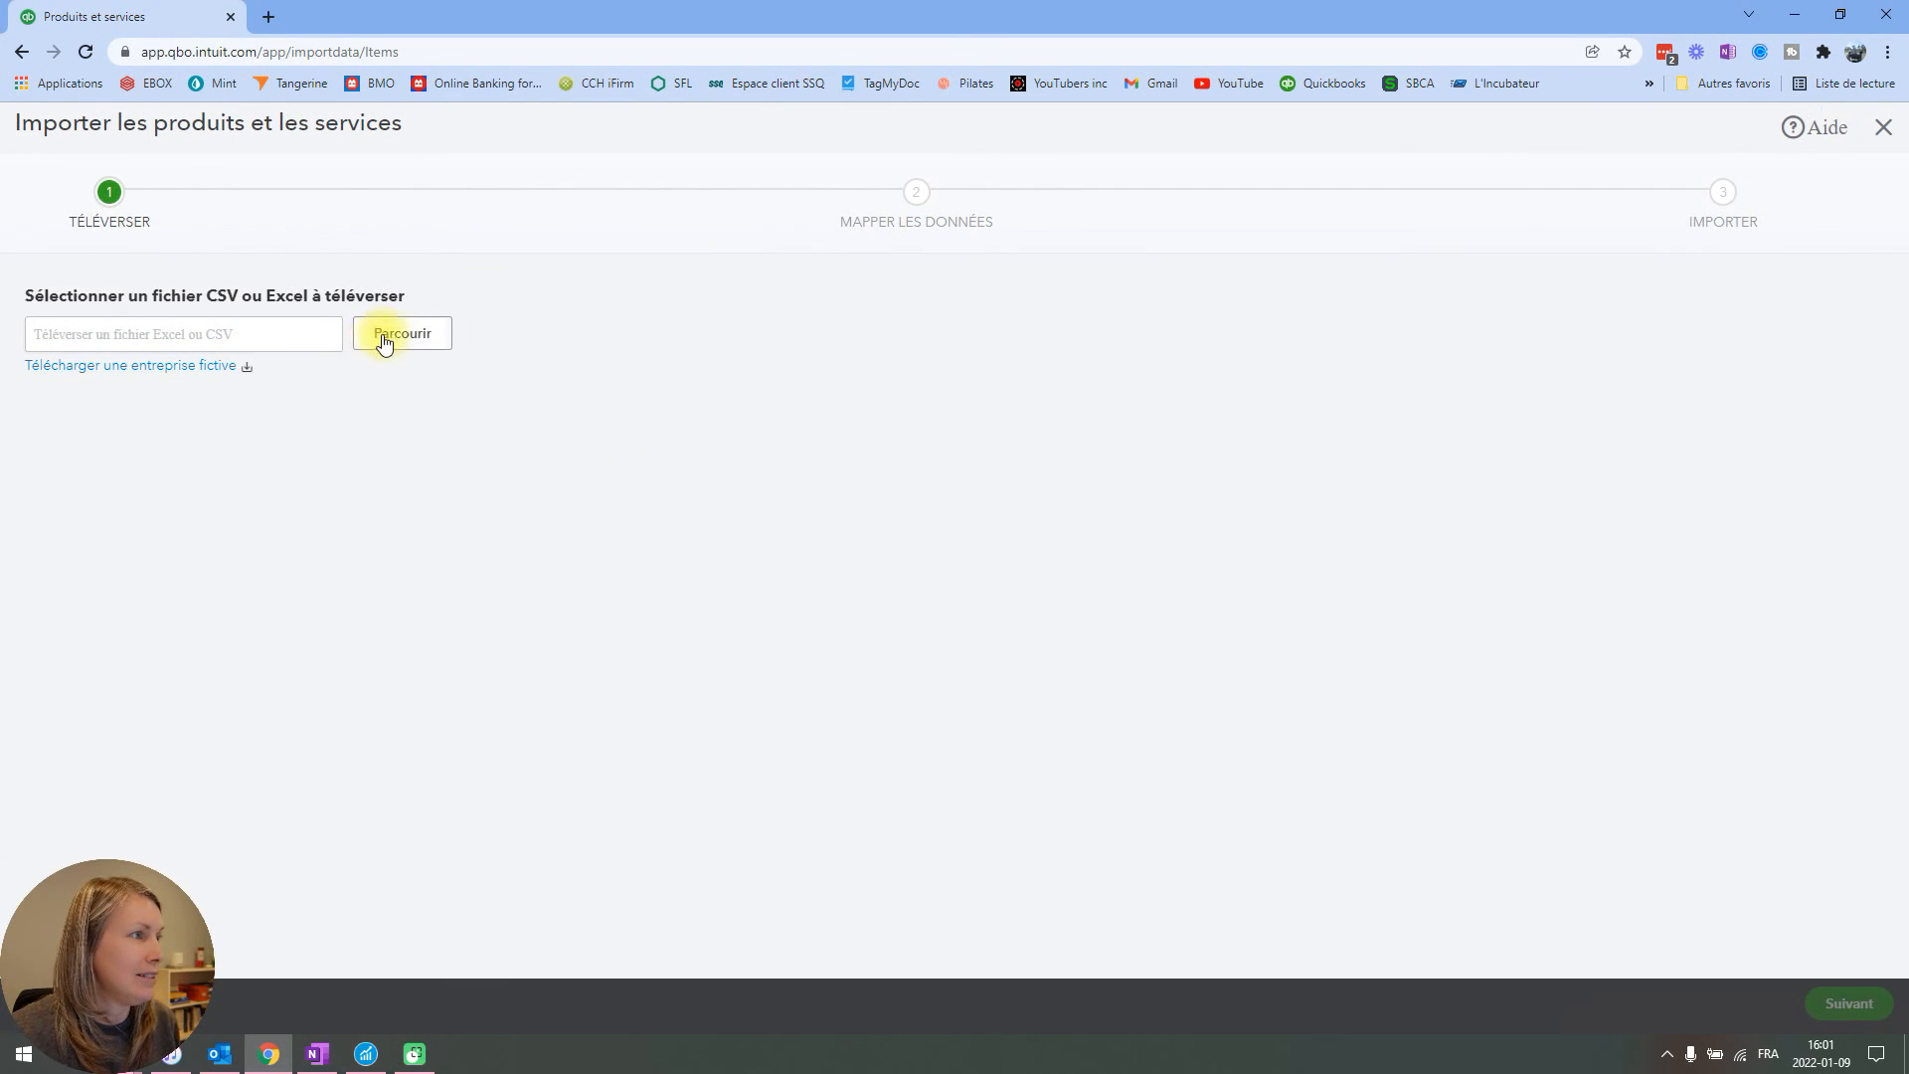
pyautogui.click(386, 343)
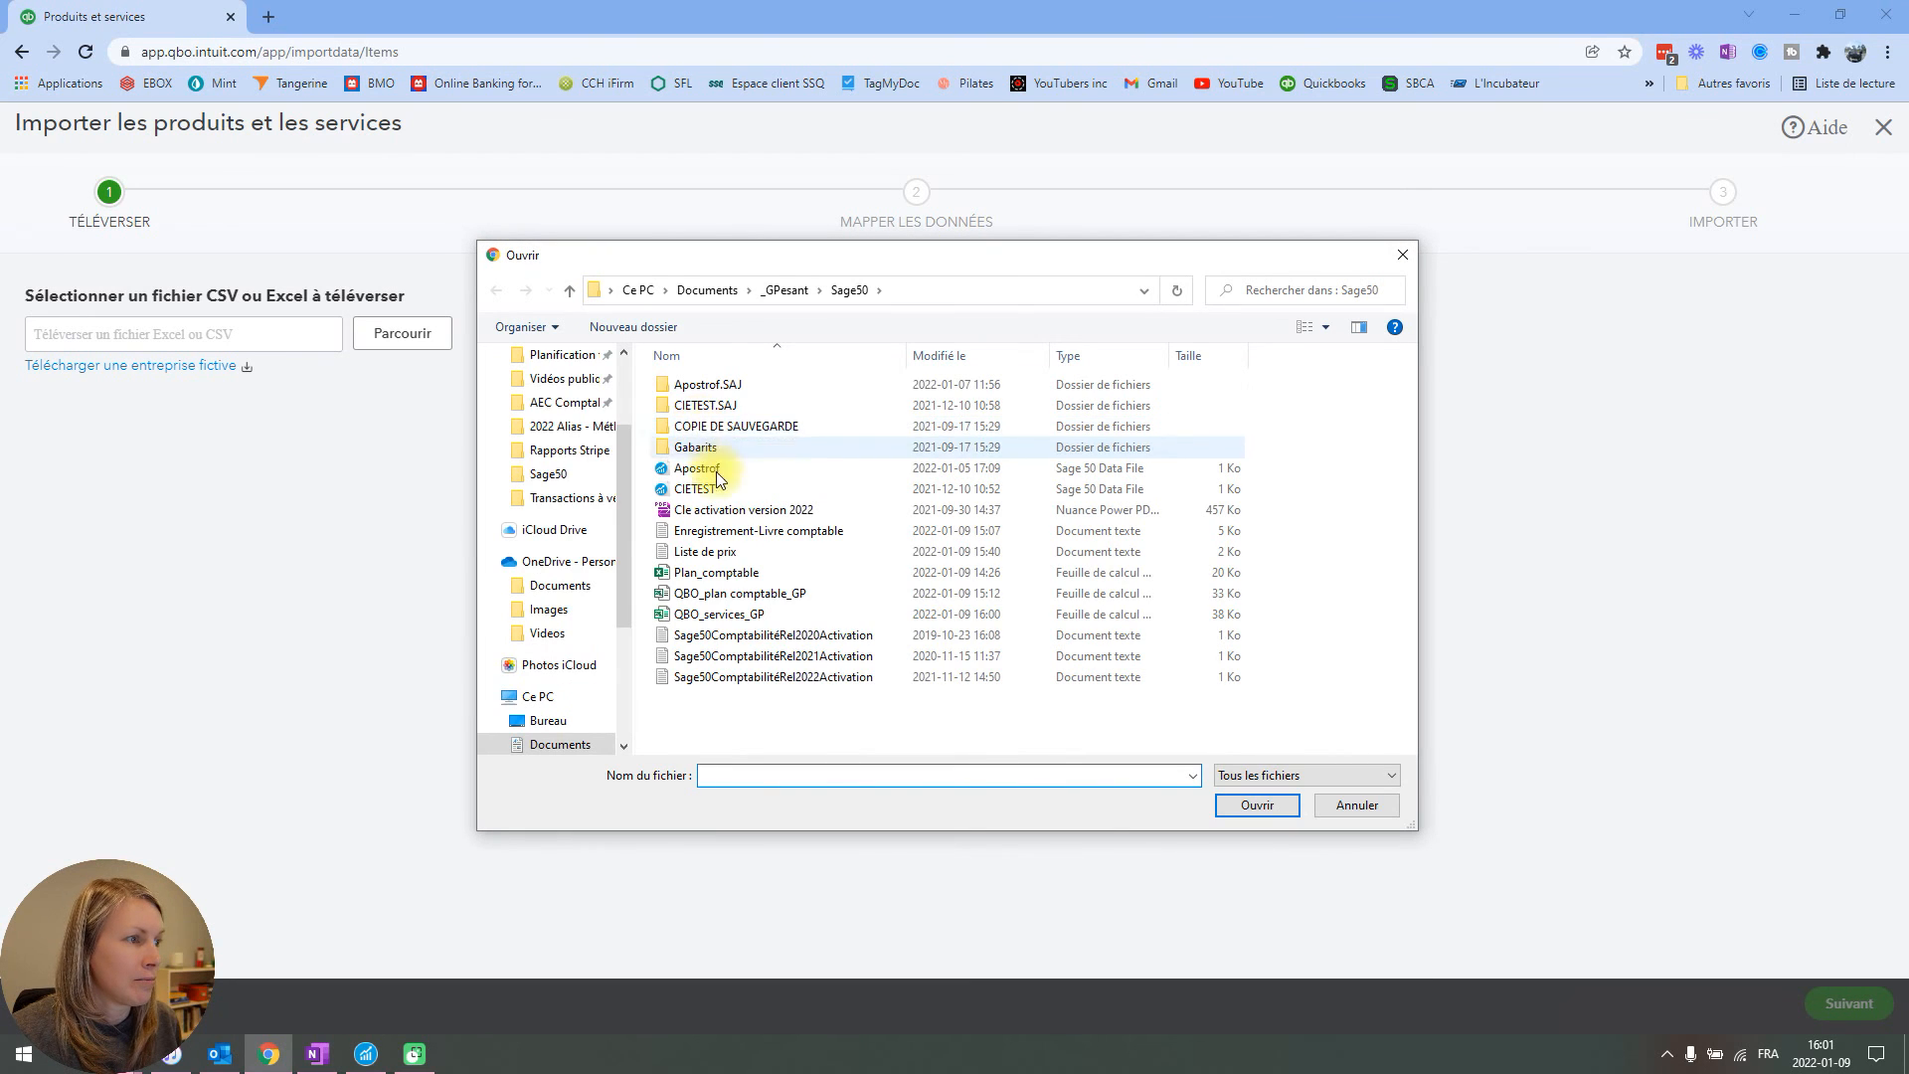
pyautogui.click(722, 613)
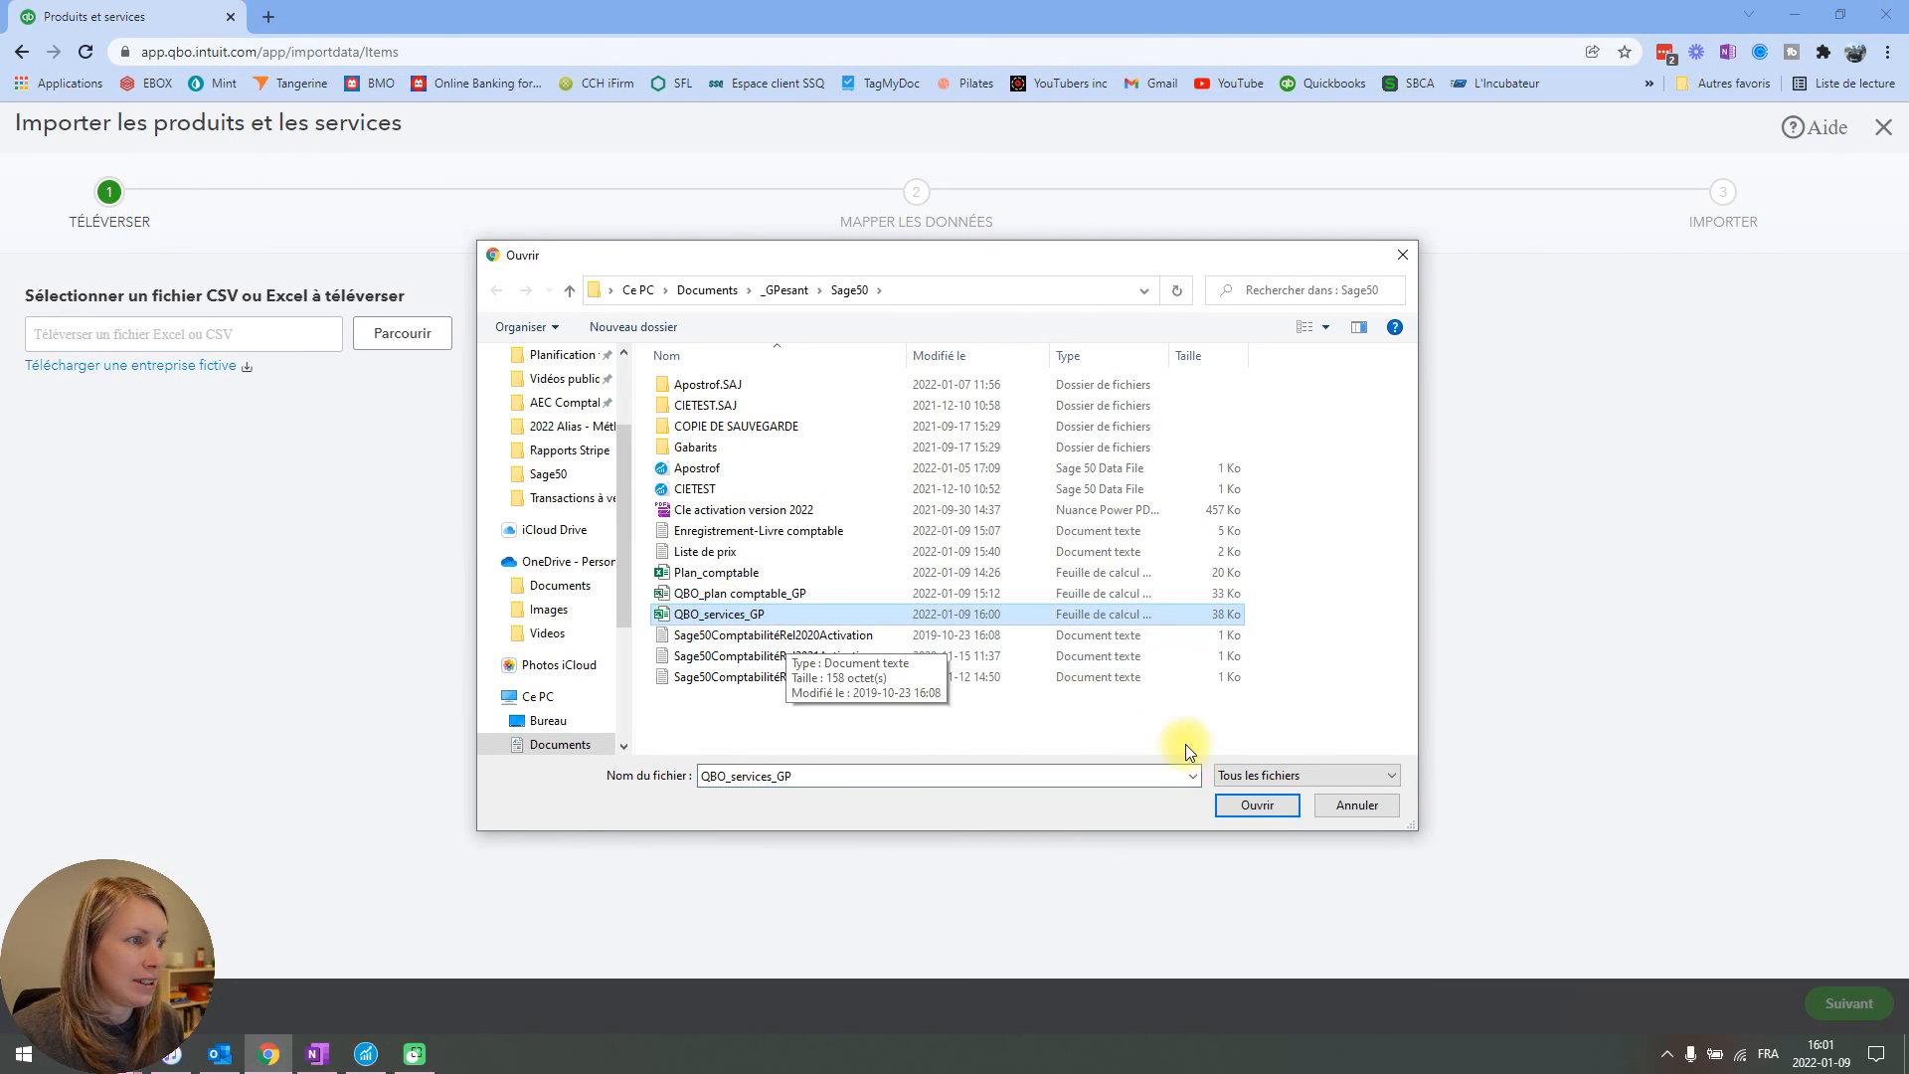
pyautogui.click(1257, 805)
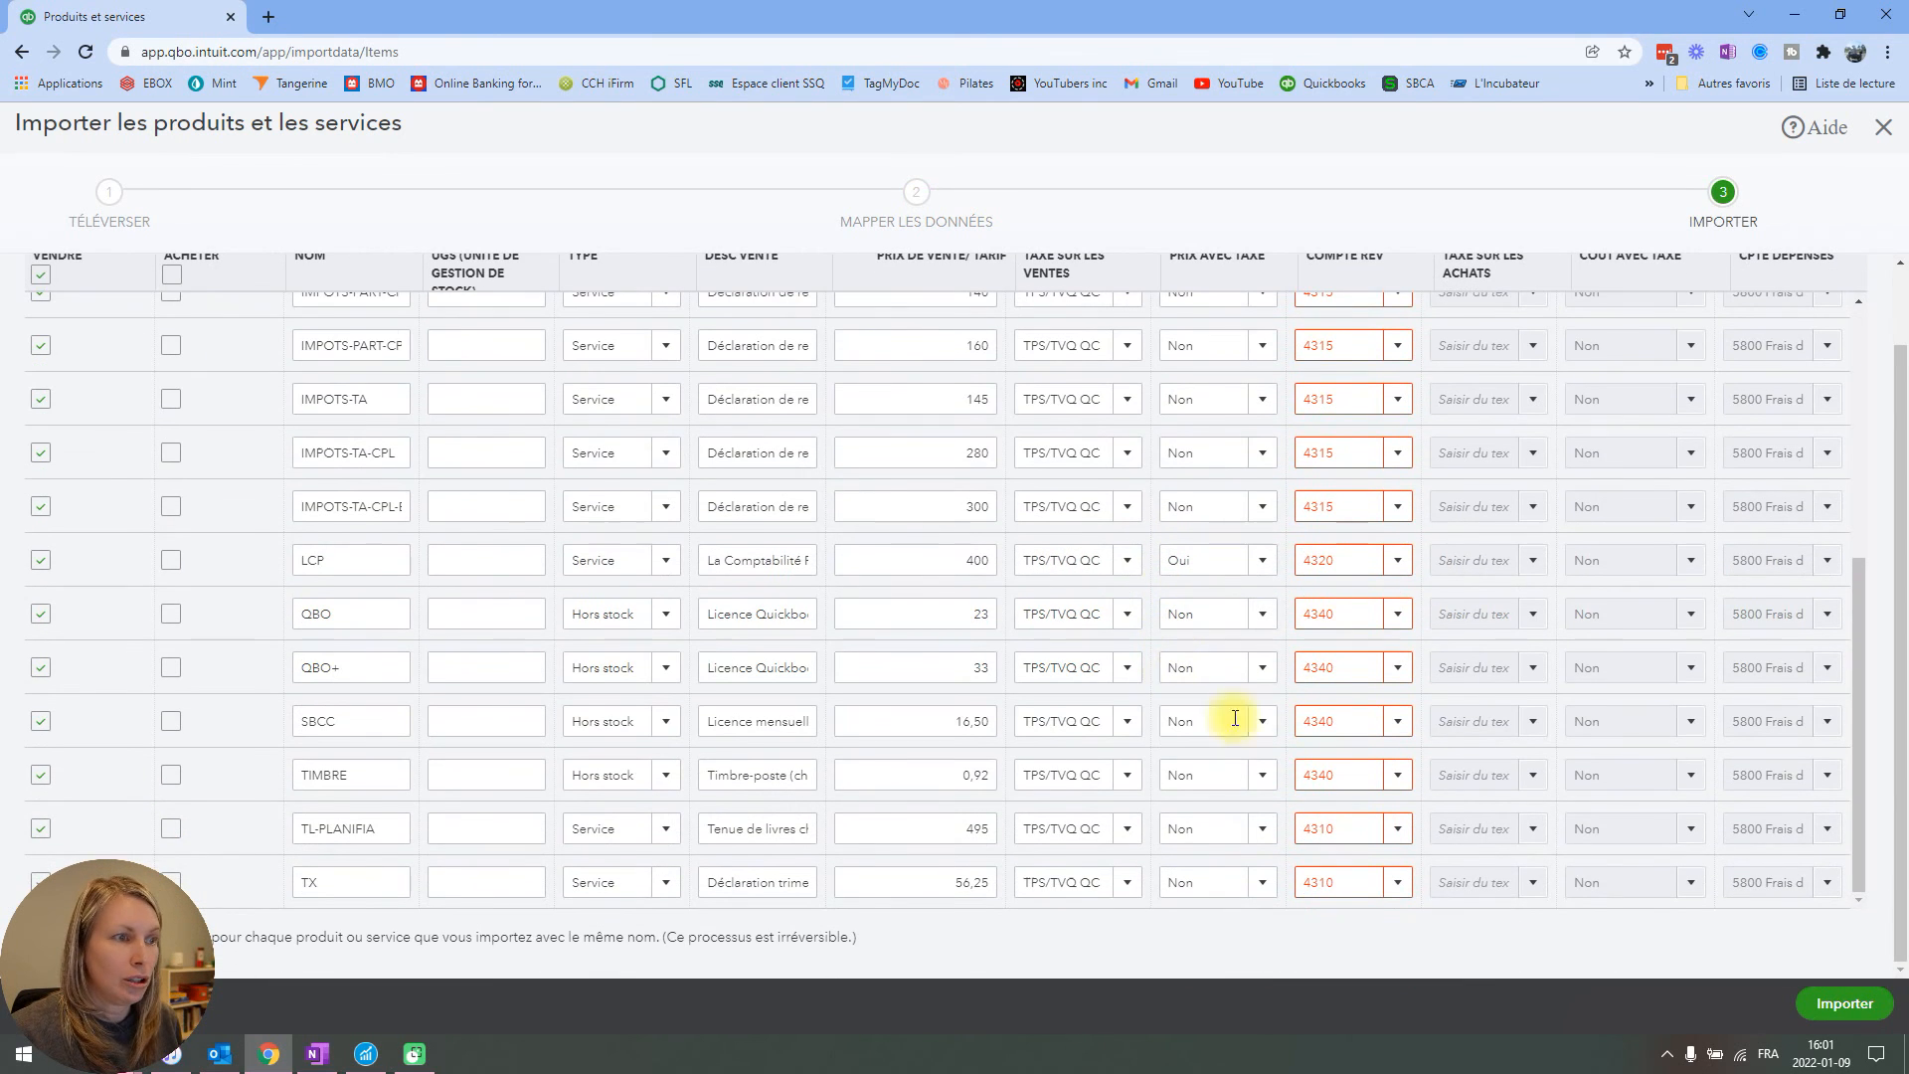
# Review the imported items' prices, sales tax settings and revenue accounts from the end of the list up to COMPTA-H.
pyautogui.scroll(5, 1235, 718)
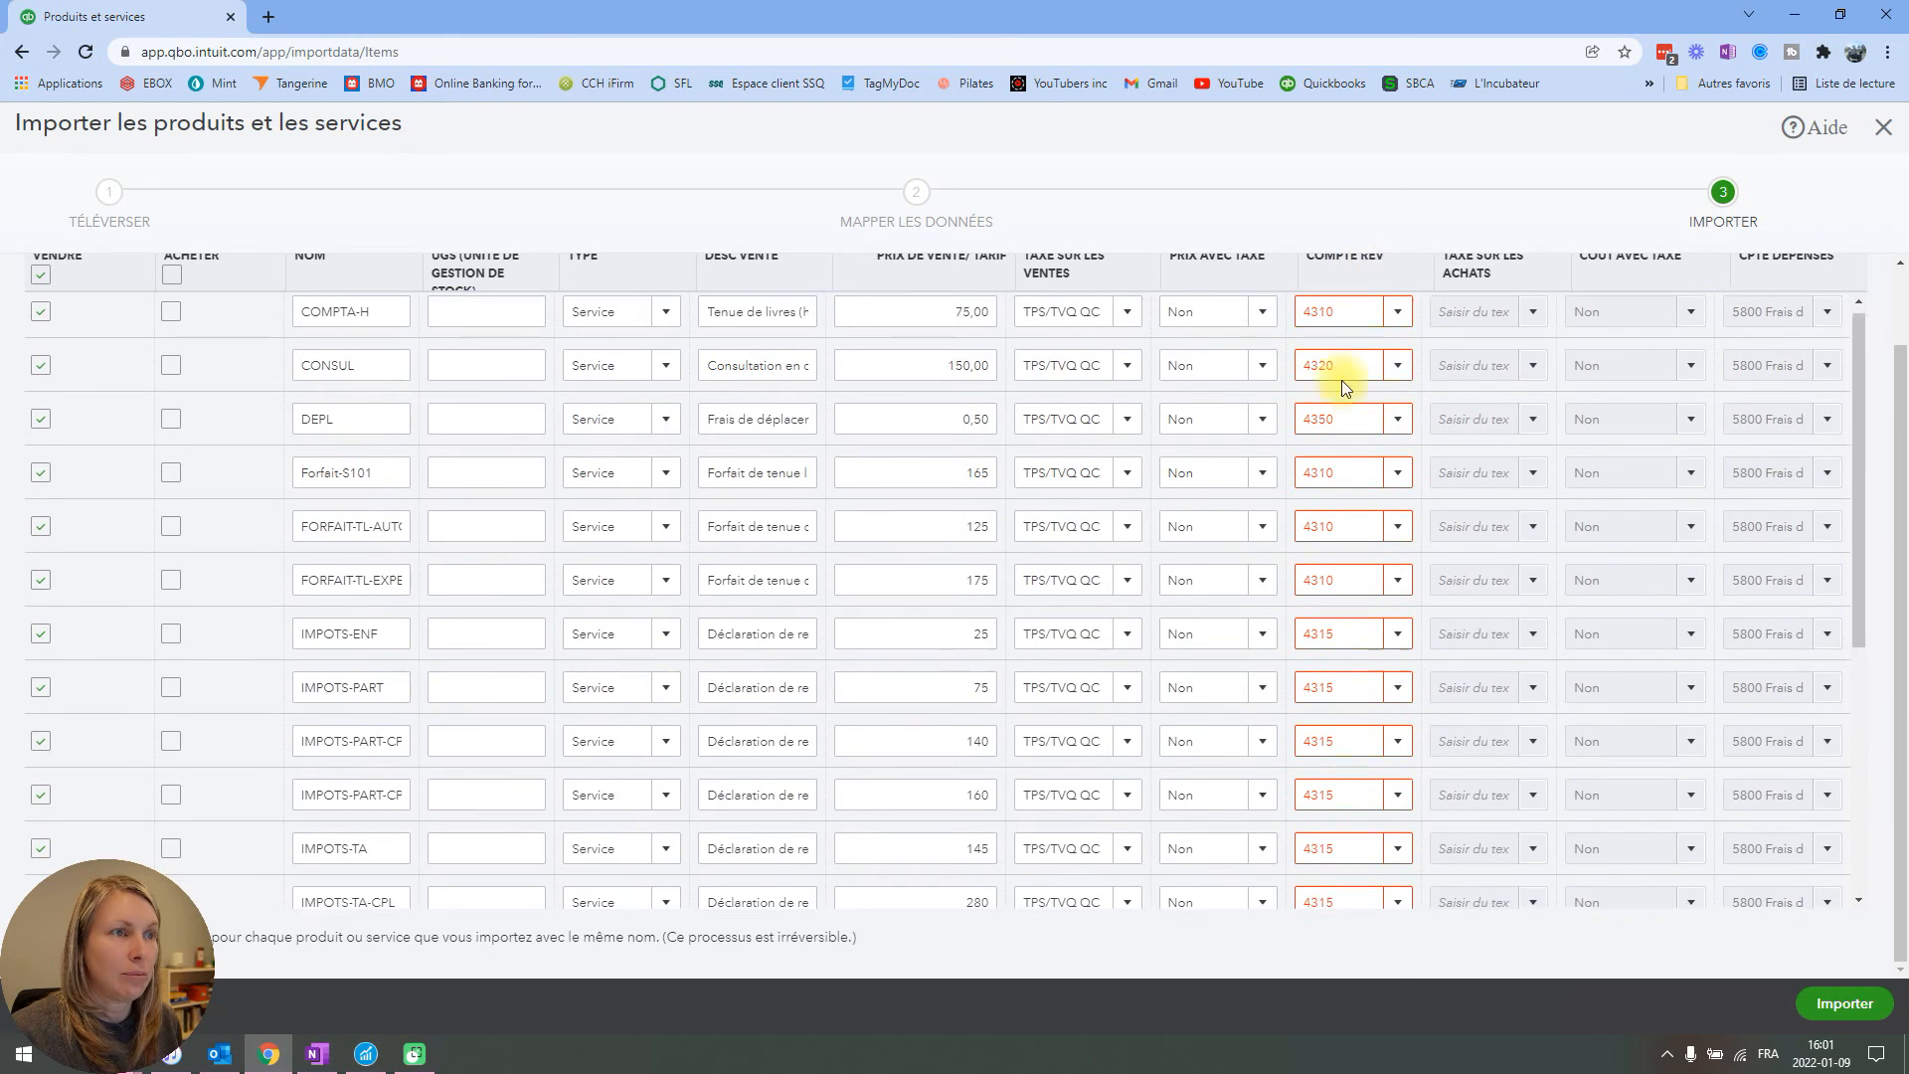
pyautogui.scroll(1, 1340, 380)
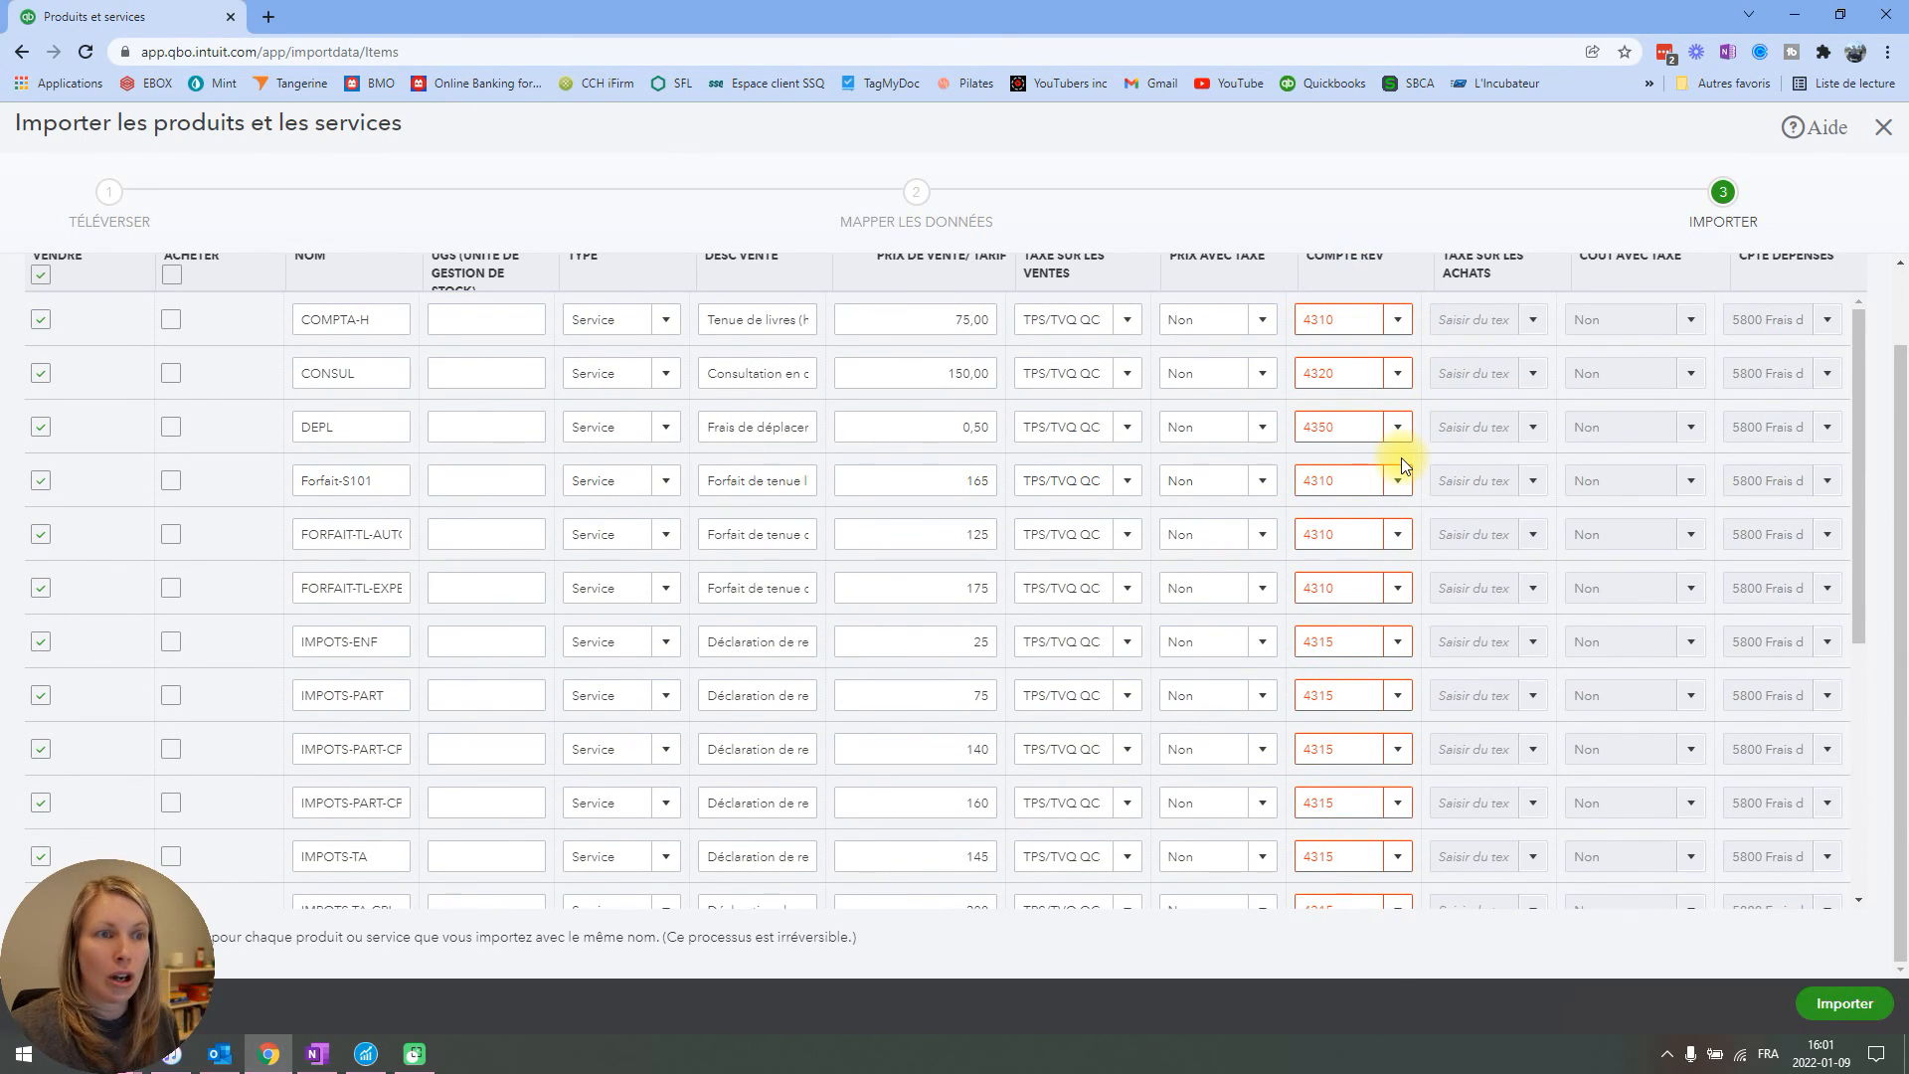
pyautogui.scroll(2, 1375, 507)
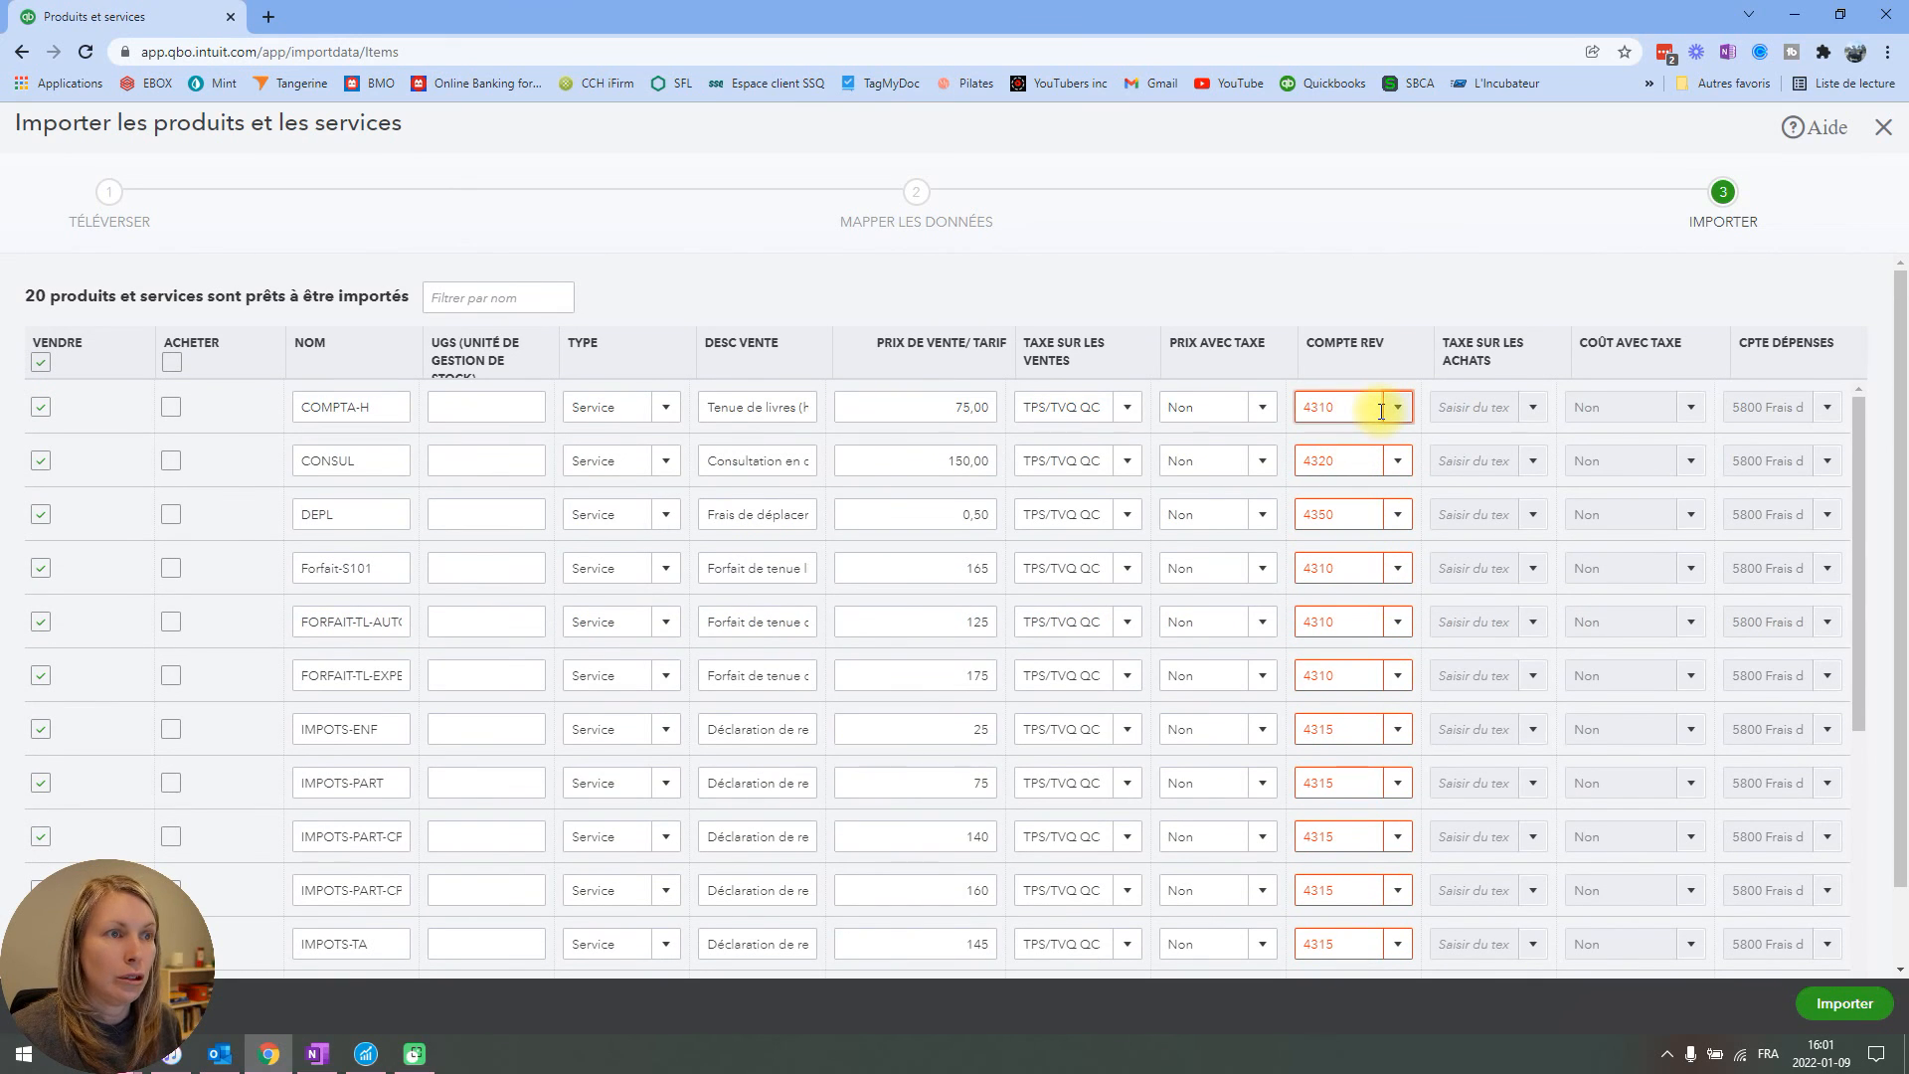